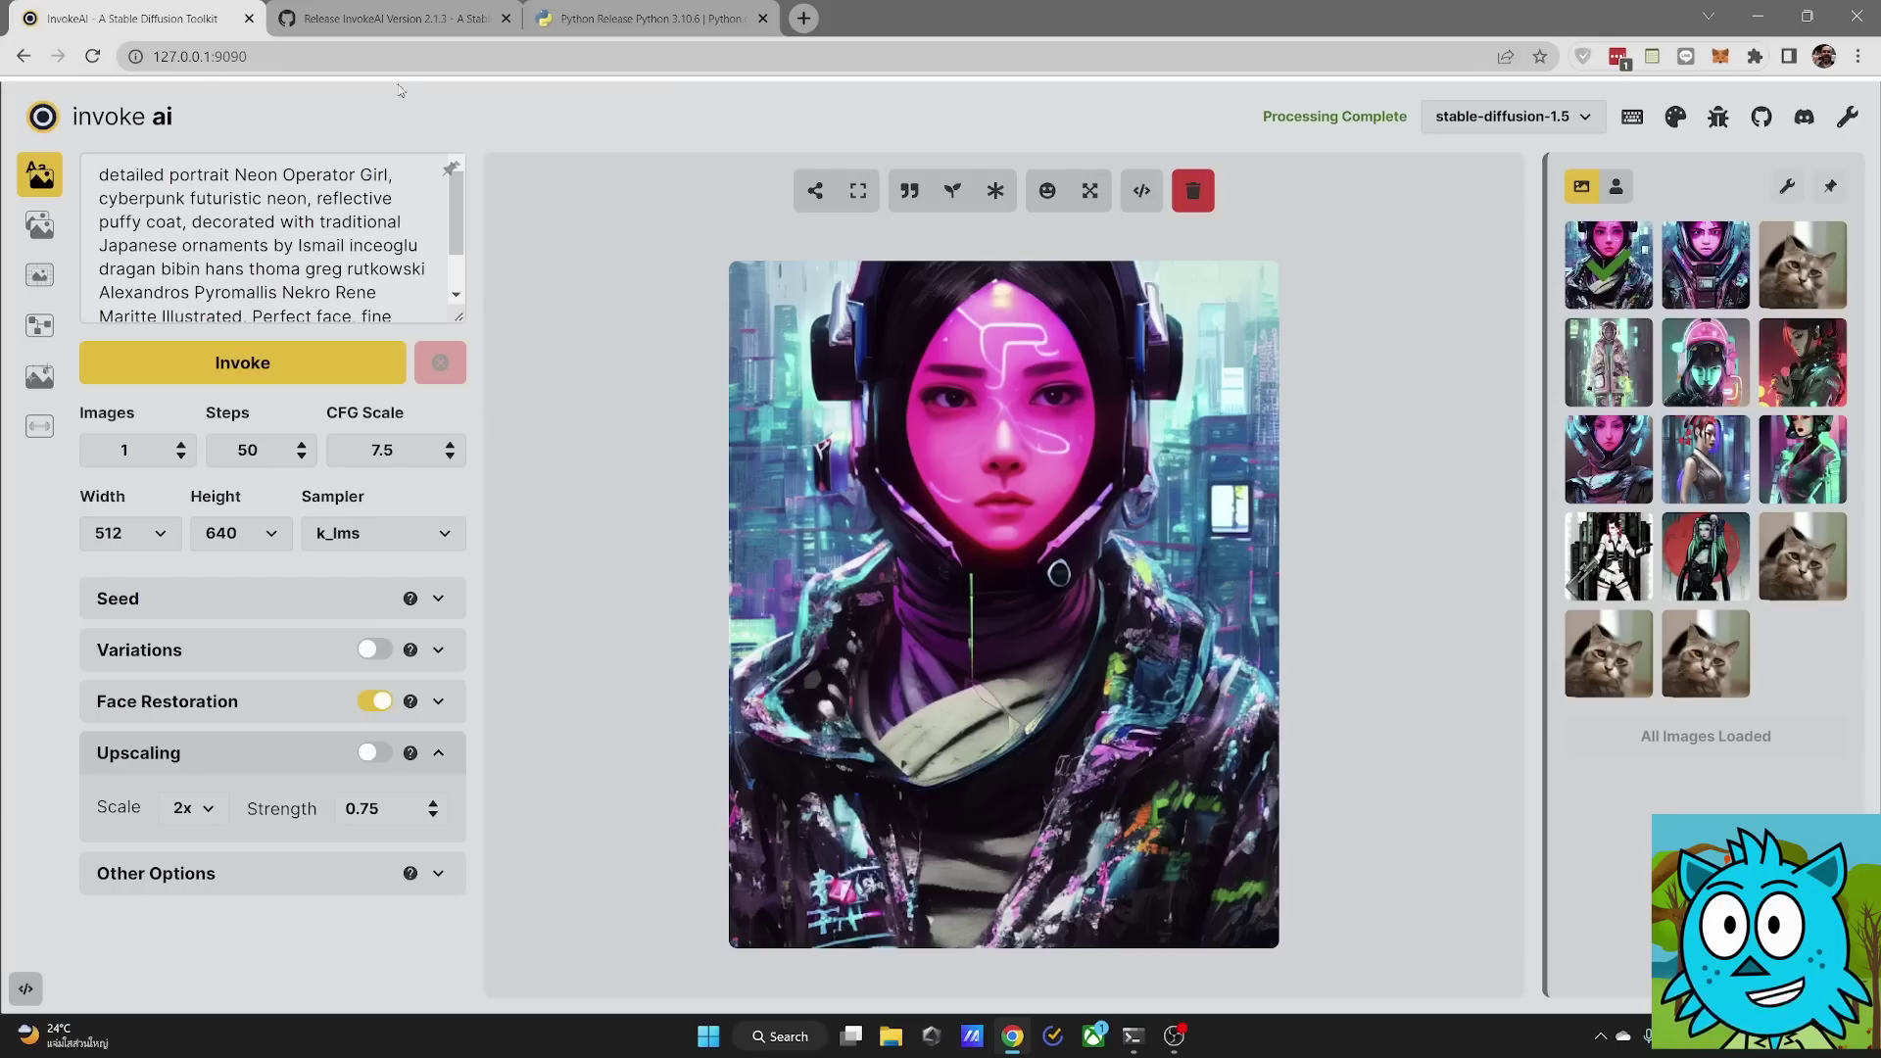
Step: Bring up the GitHub page for InvokeAI Version 2.1.3 and scroll down to its Assets list
click(392, 18)
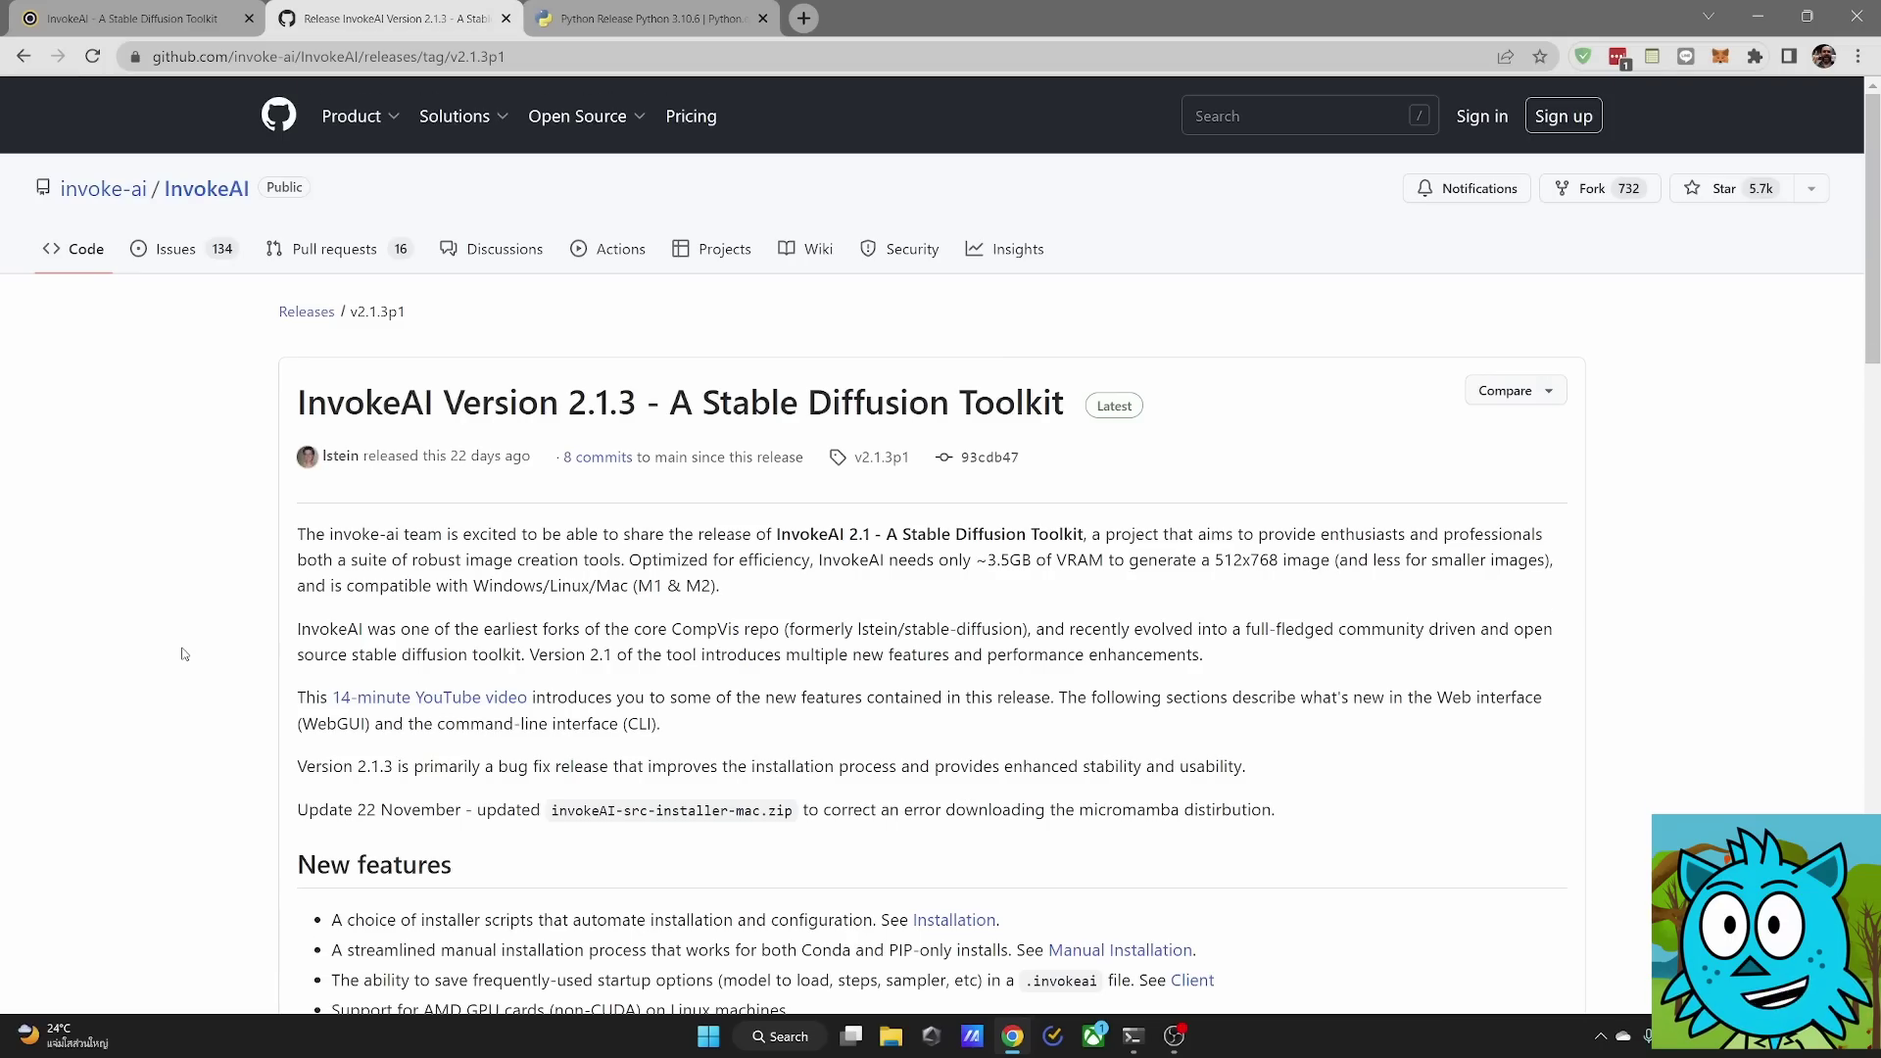
scroll(181, 653, down, 20)
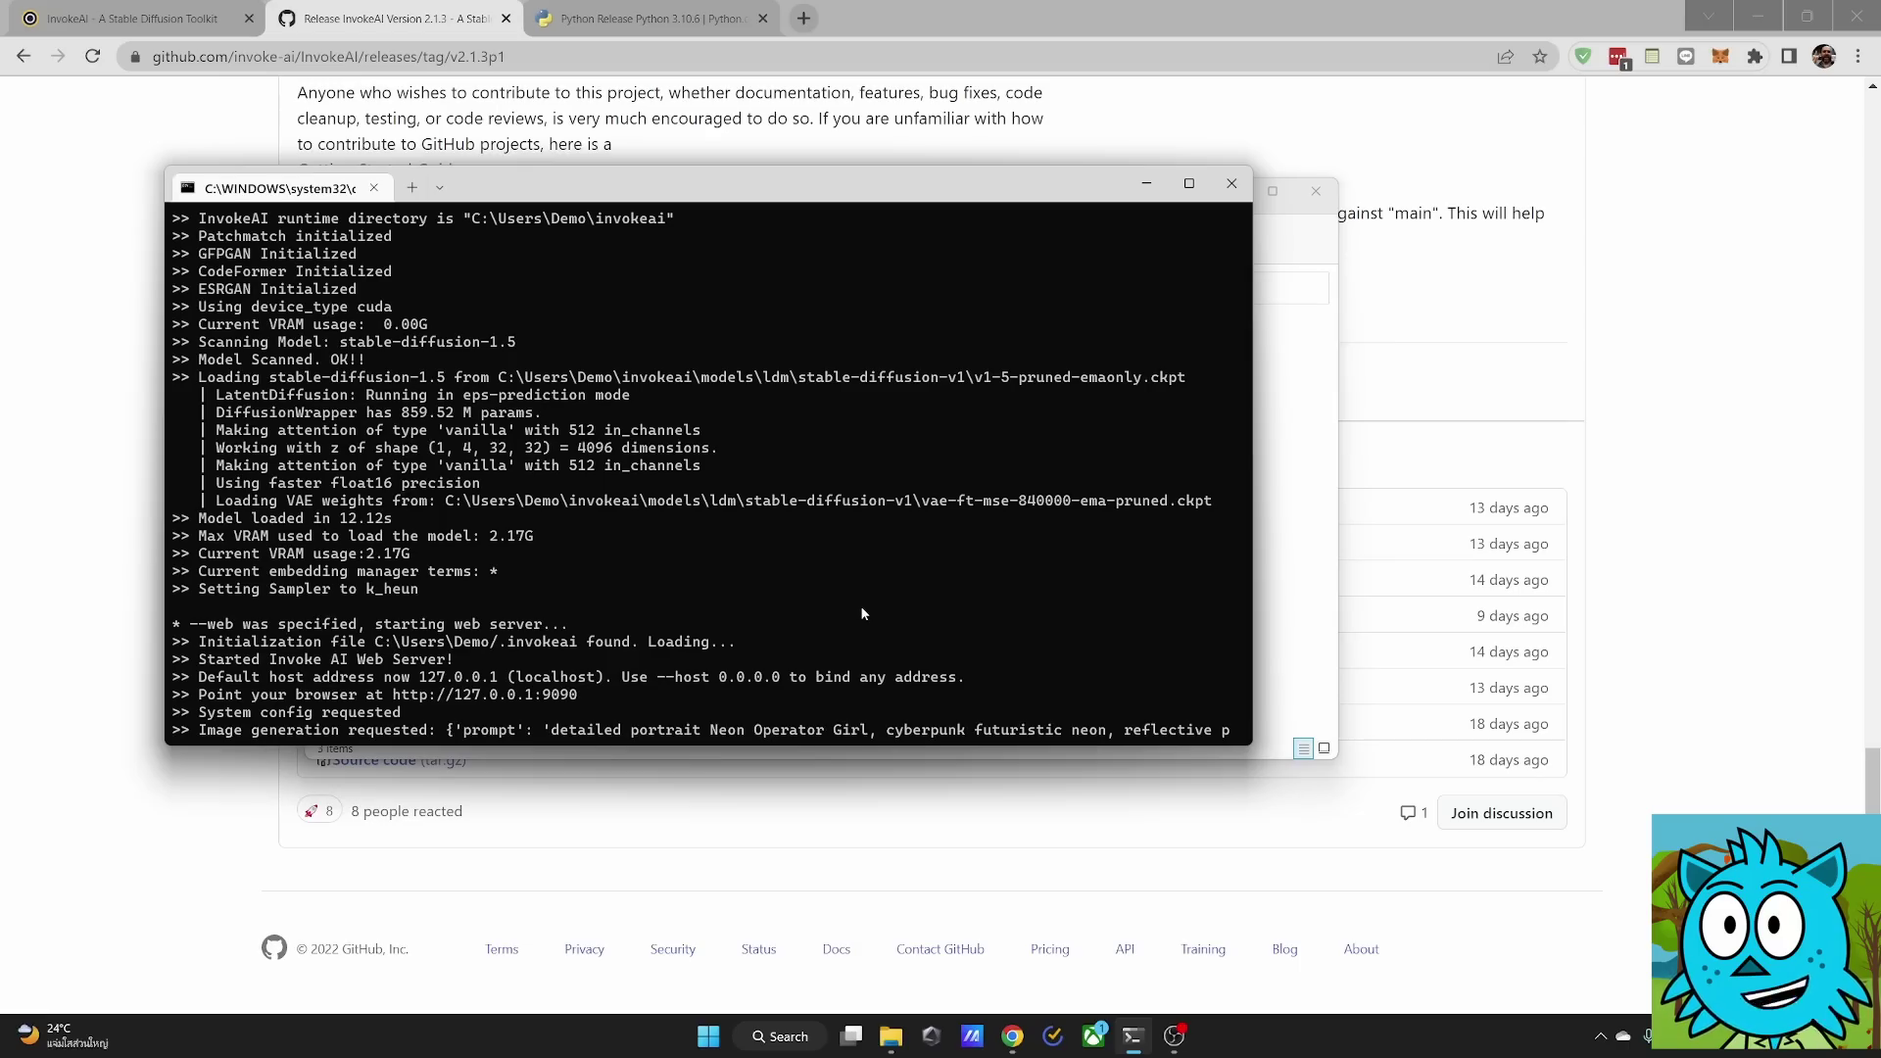
key(alt+Tab)
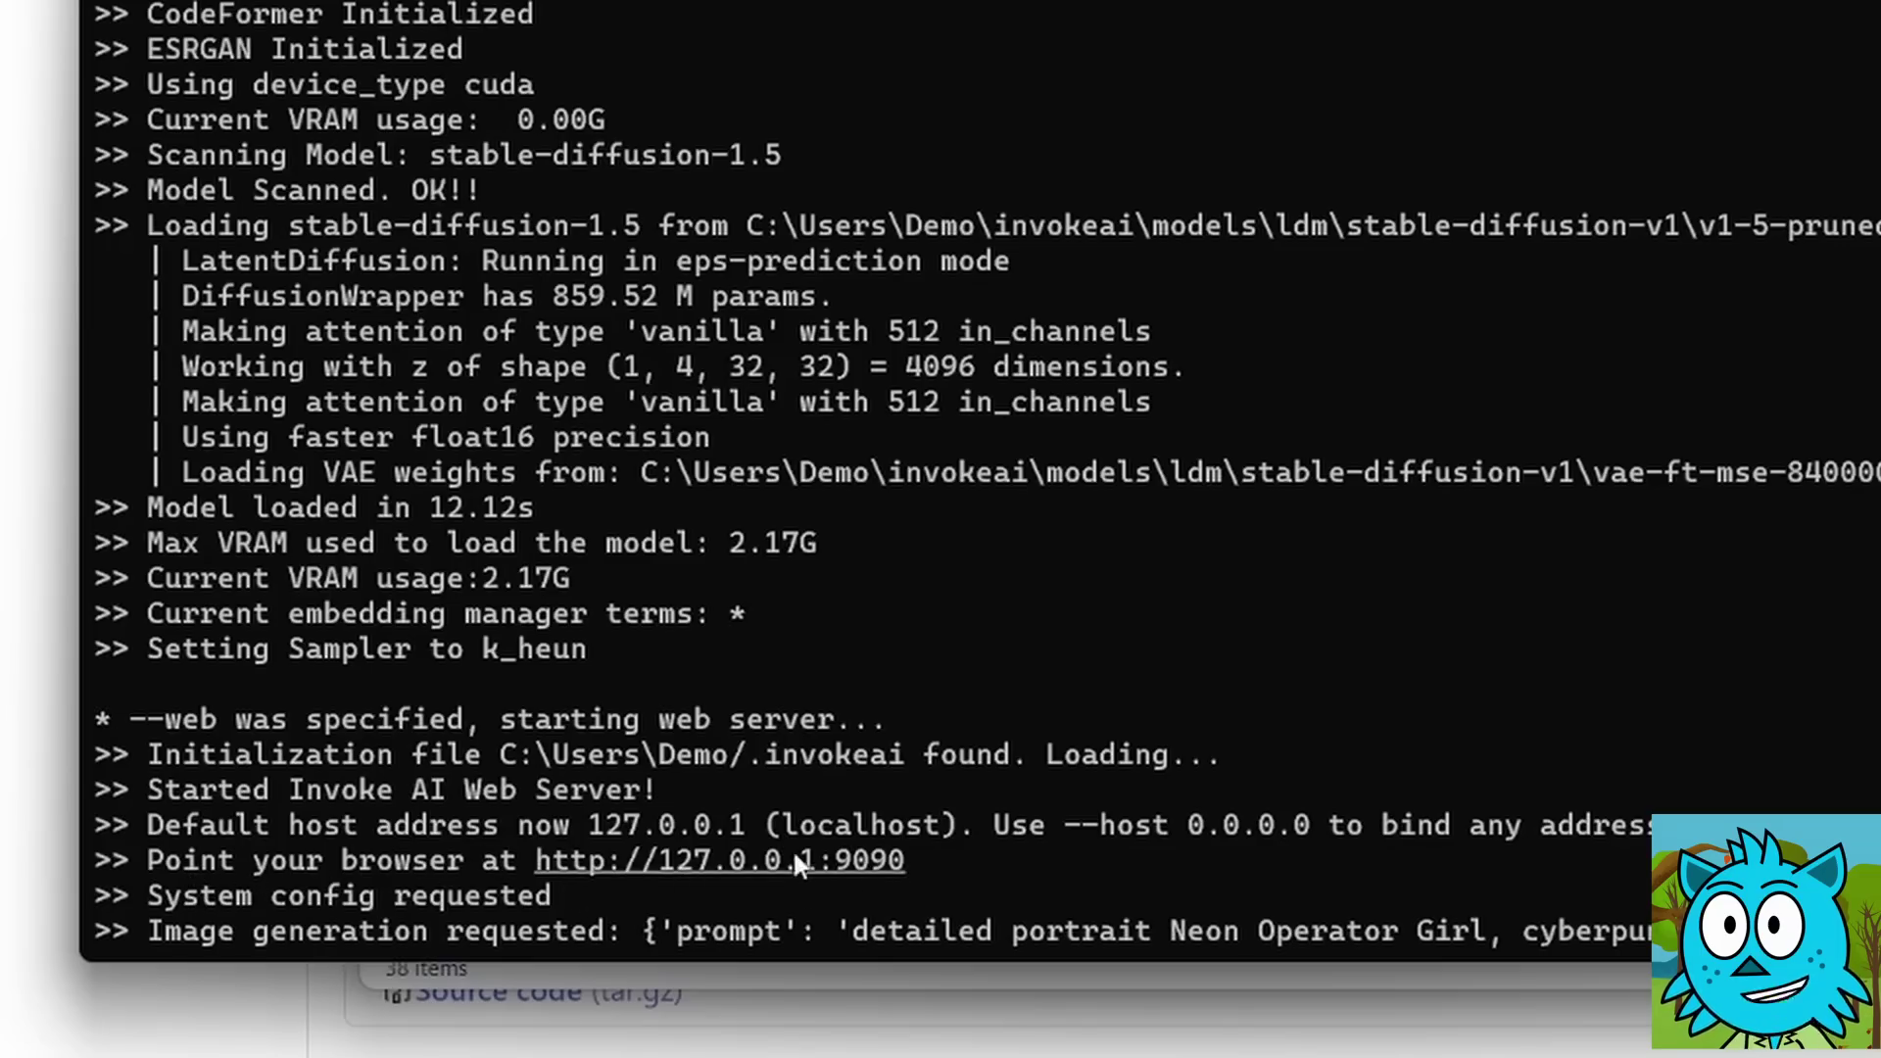
ctrl+click(872, 860)
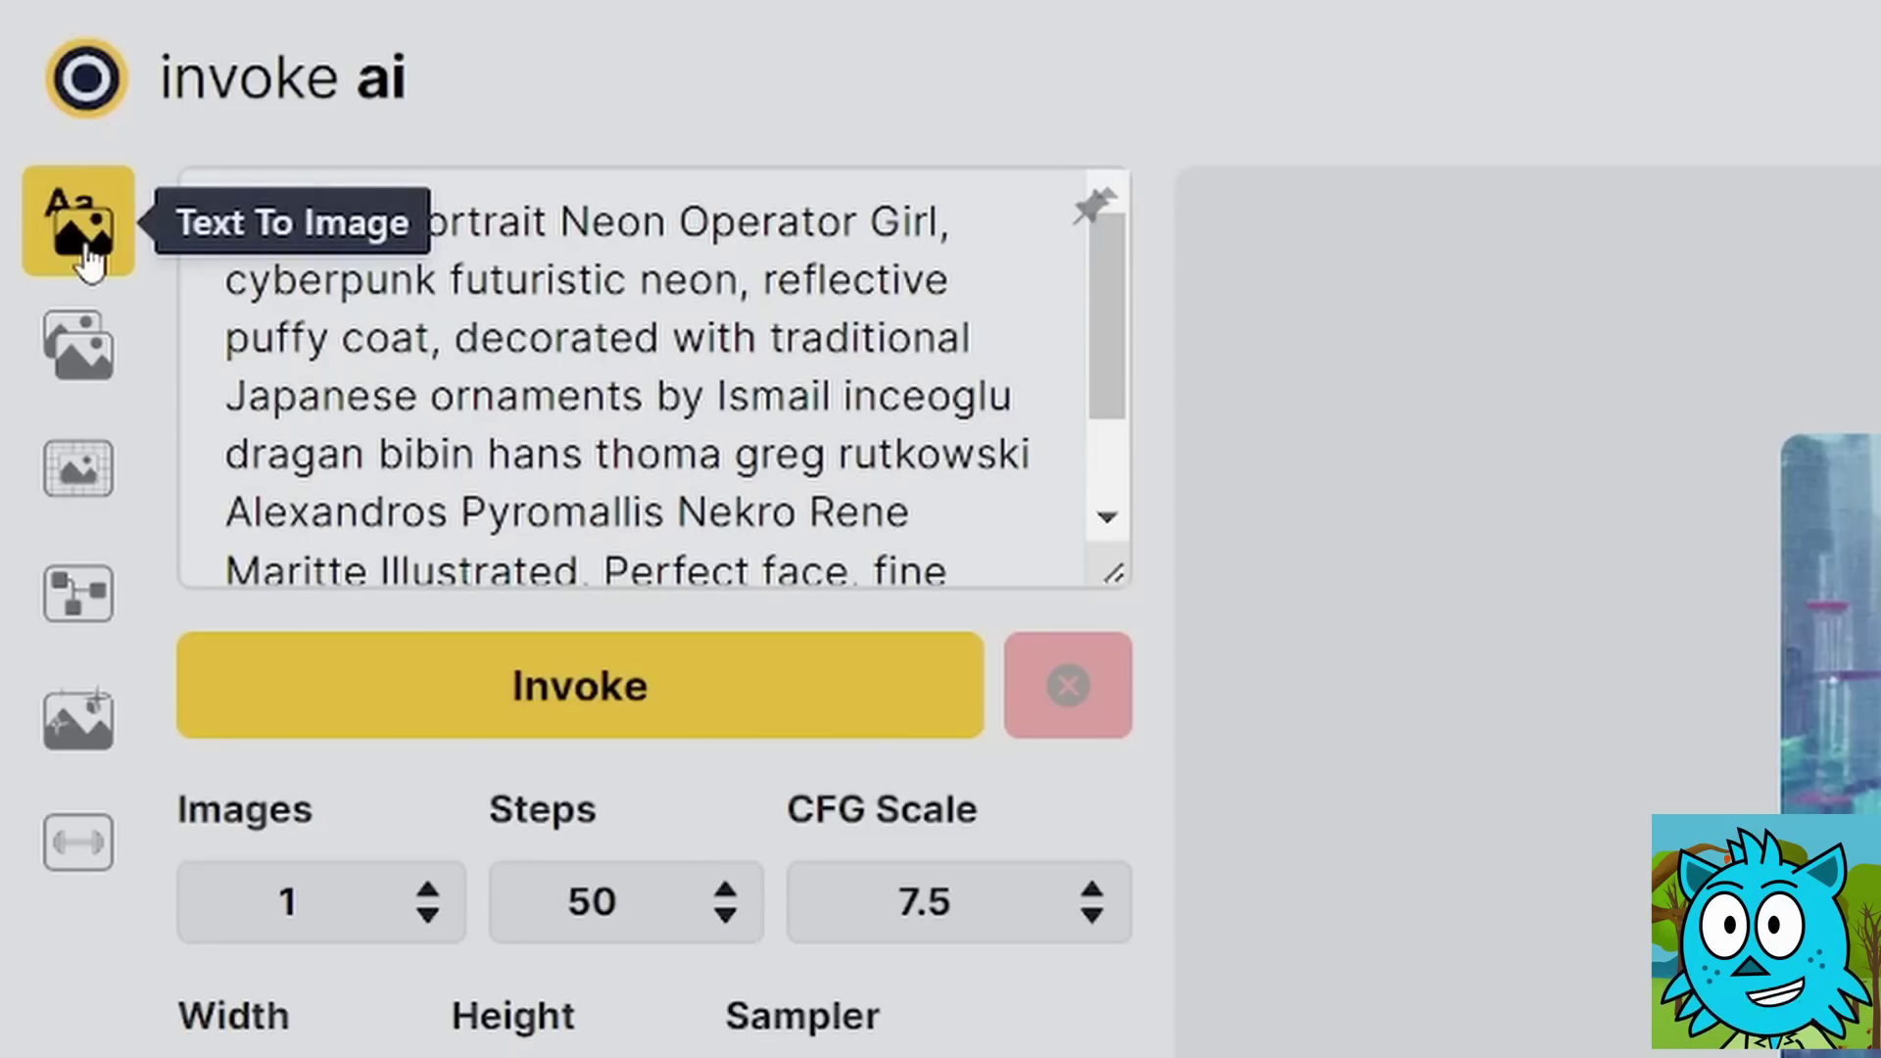
Step: Visit the Image To Image, Unified Canvas and Nodes workspaces in turn
click(61, 378)
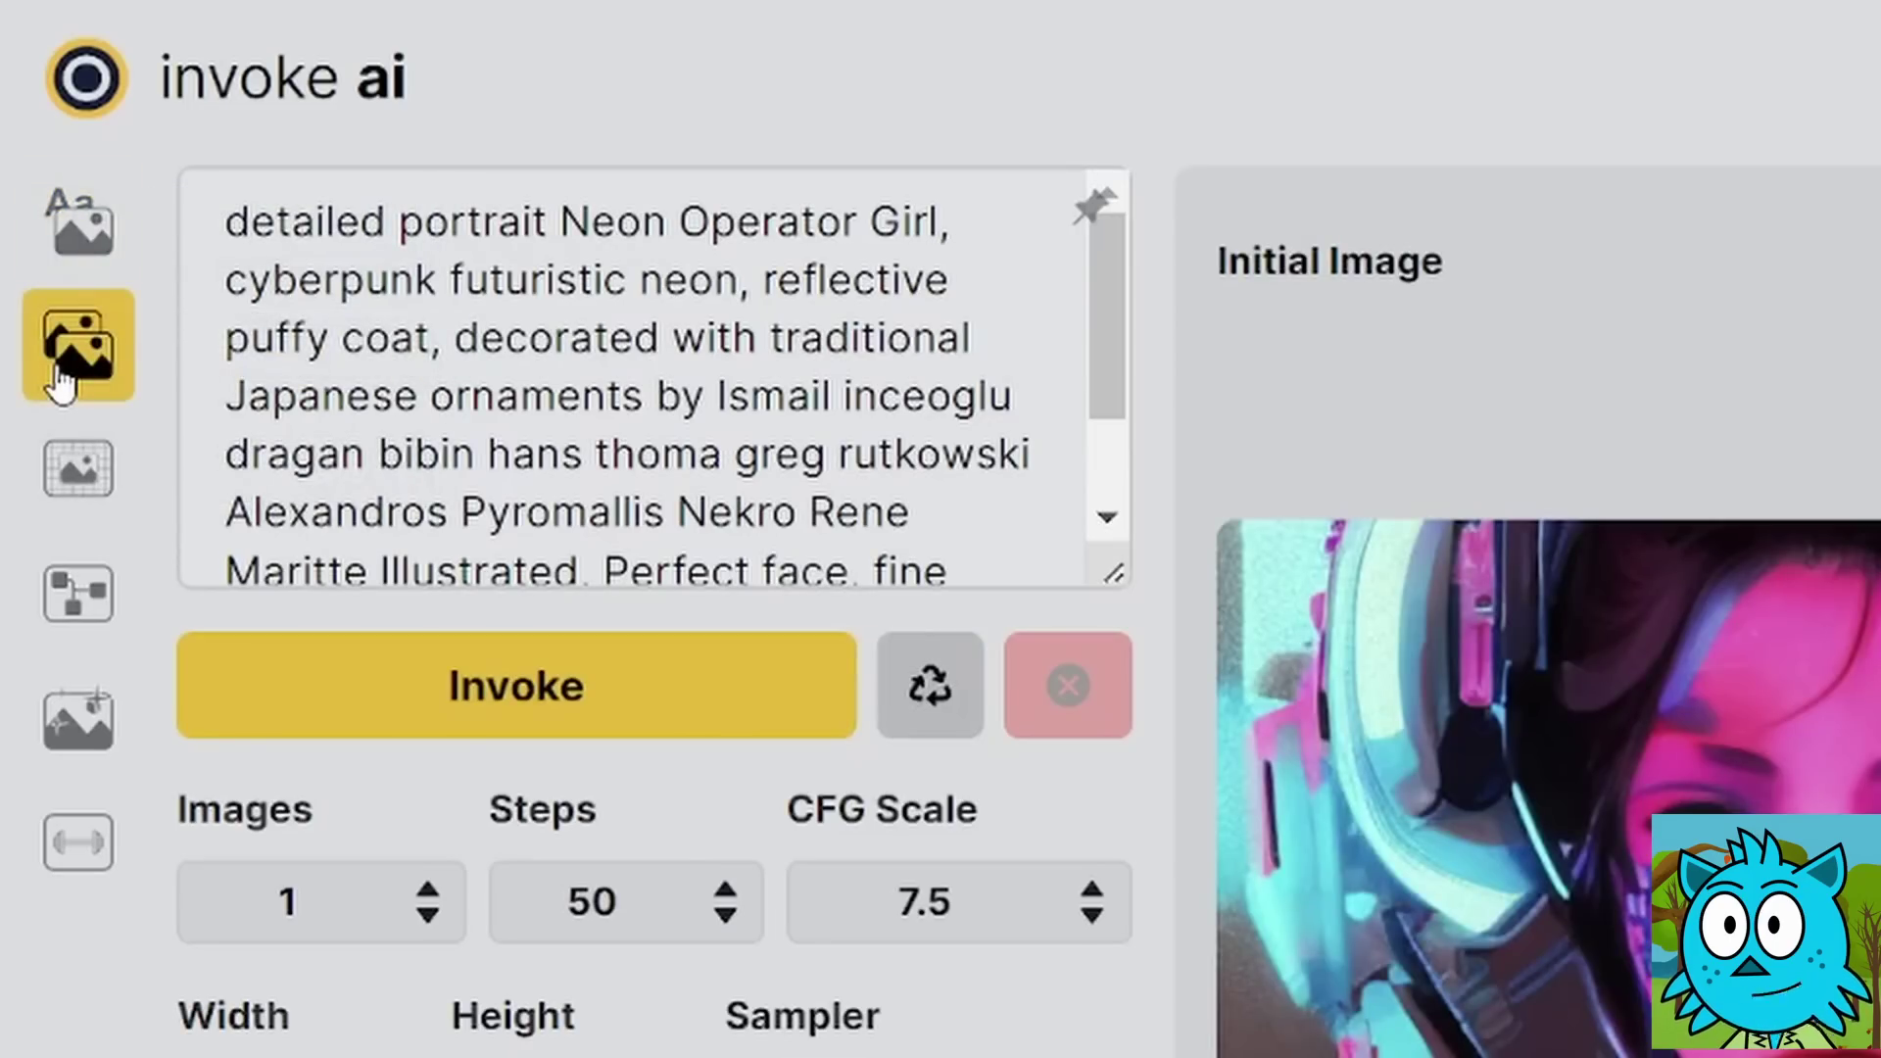
click(73, 498)
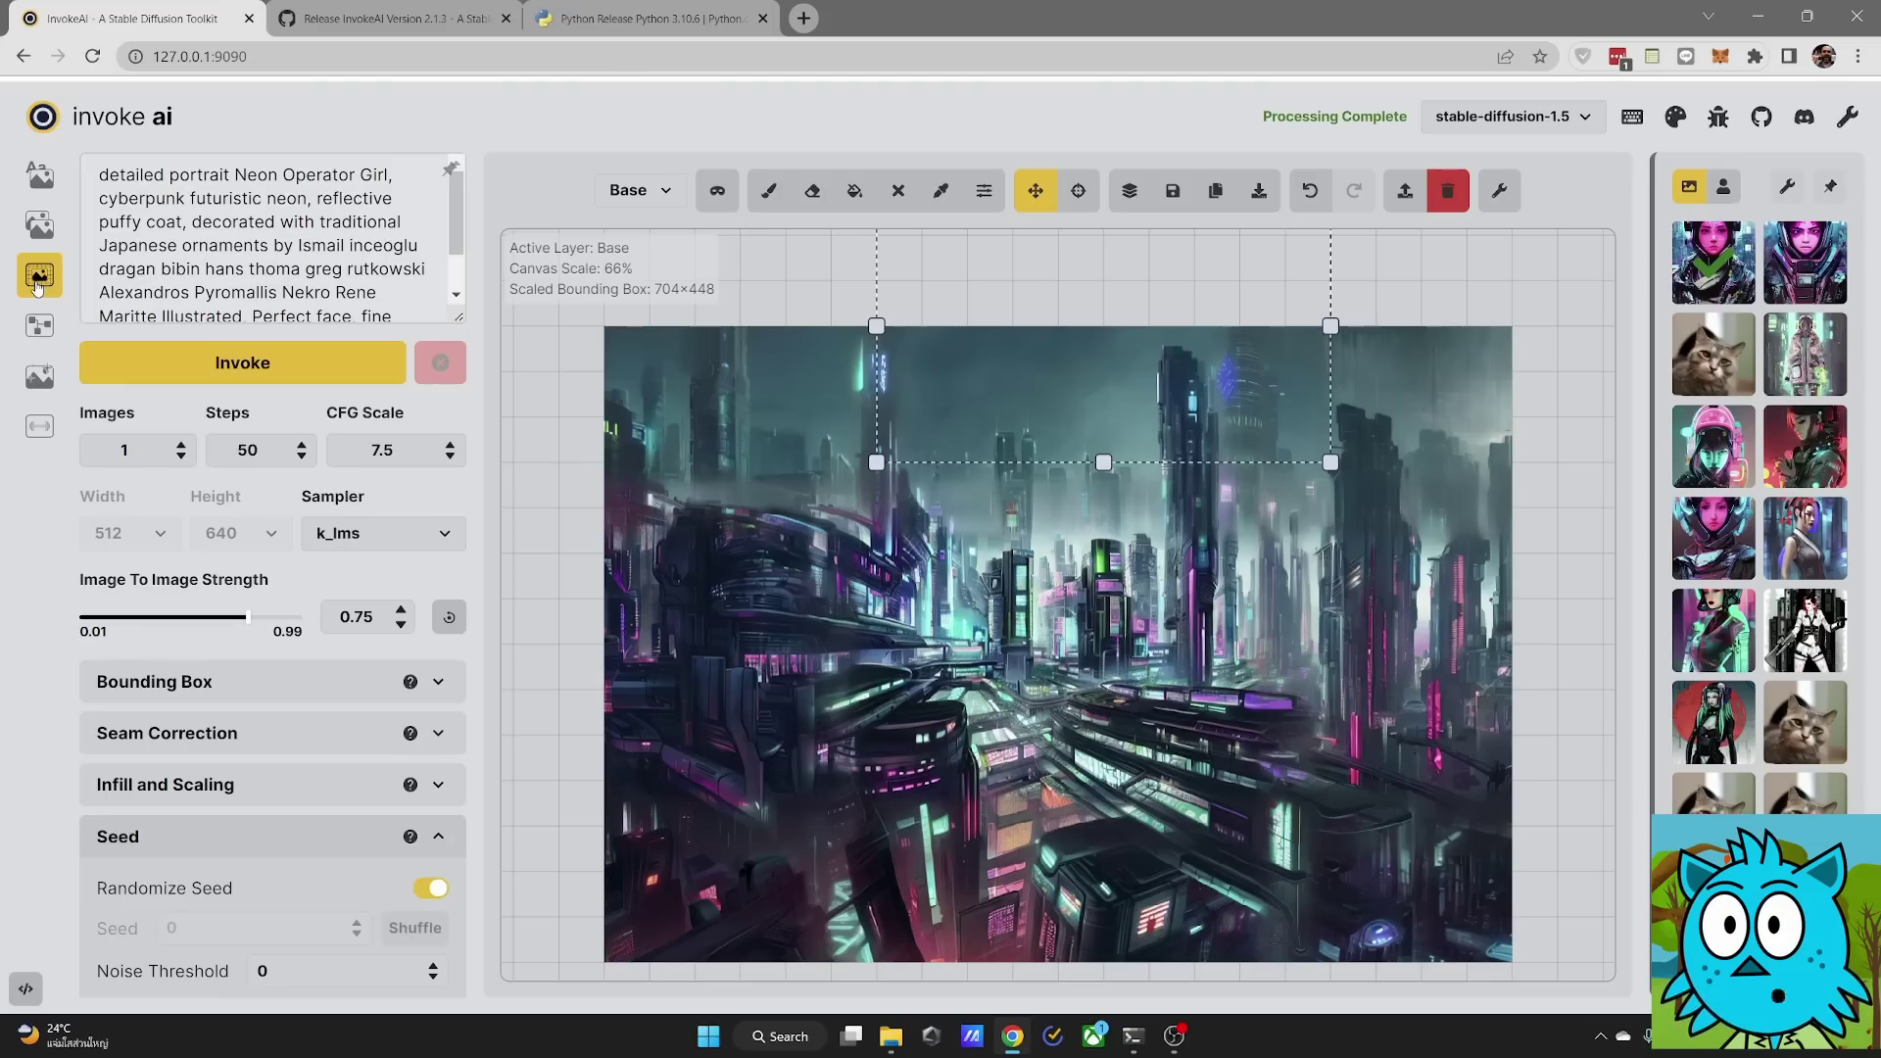
click(39, 325)
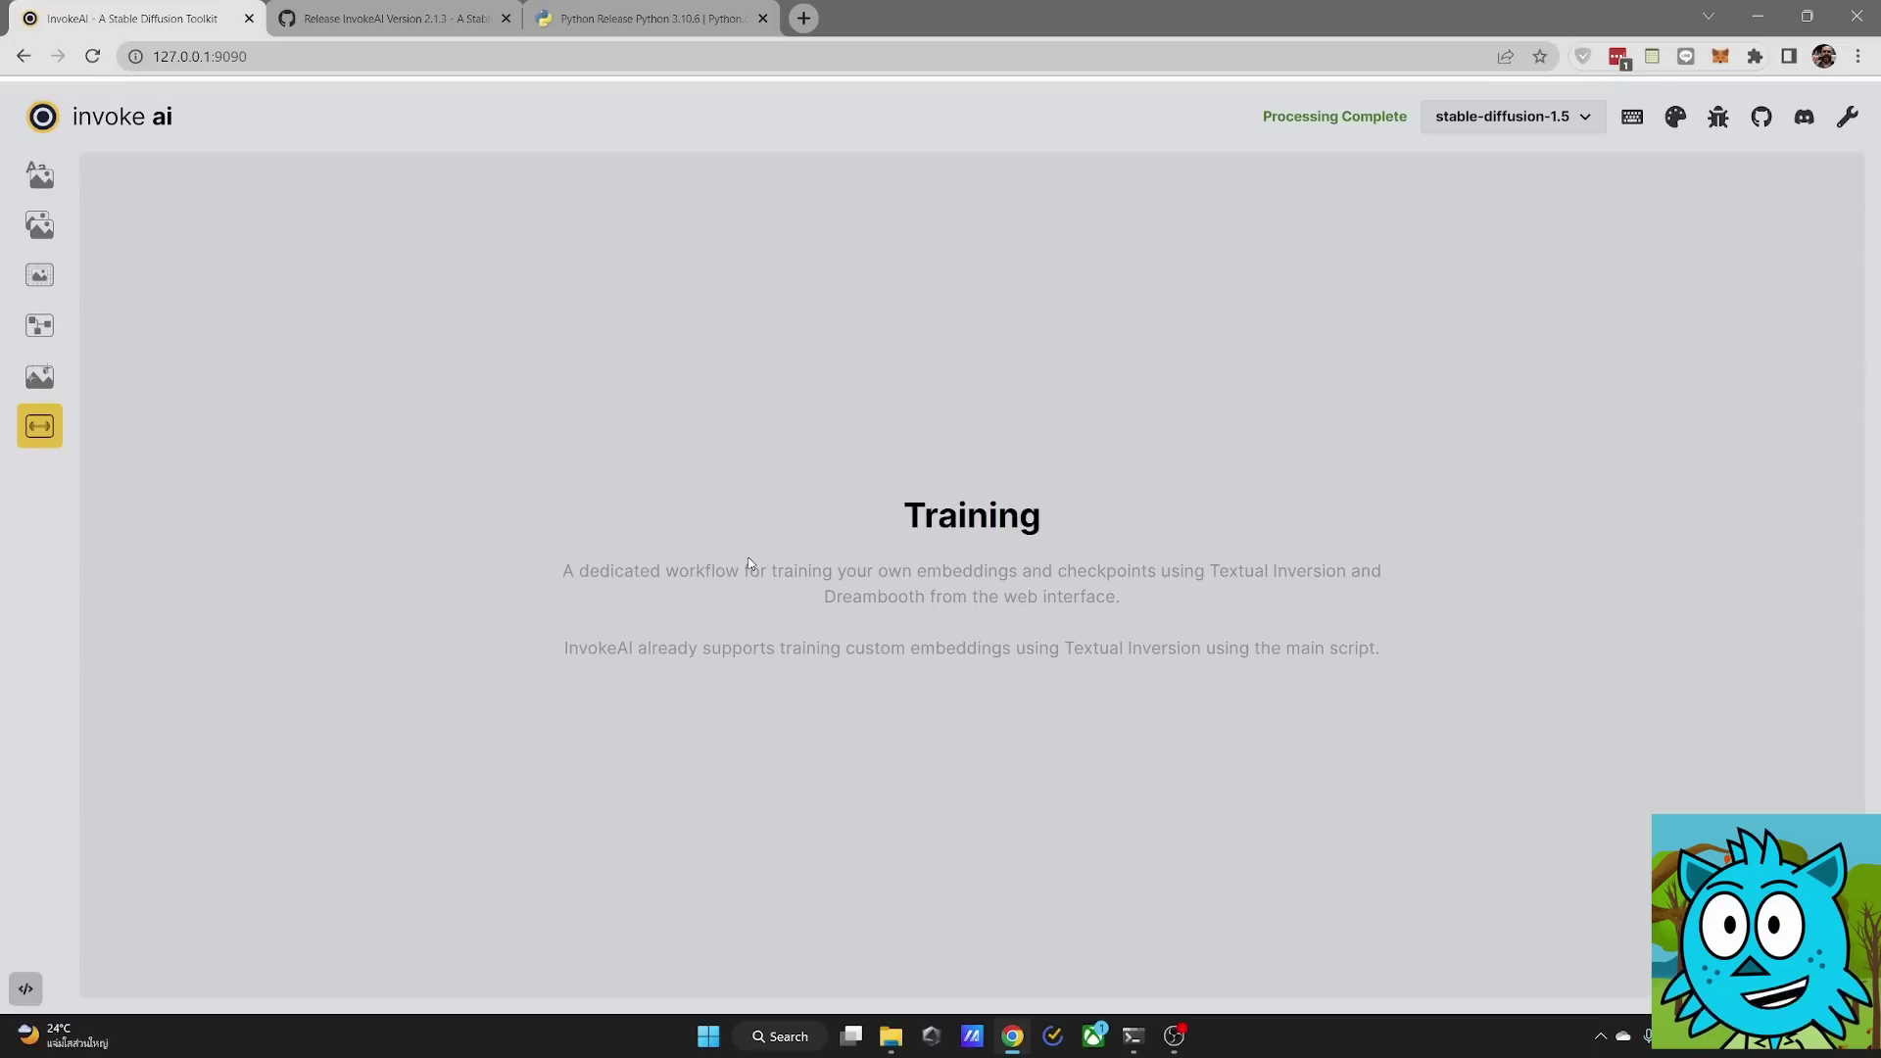
Step: Highlight 'Textual Inversion' and the word 'Dreambooth' in the Training page description
drag(1209, 571, 1323, 571)
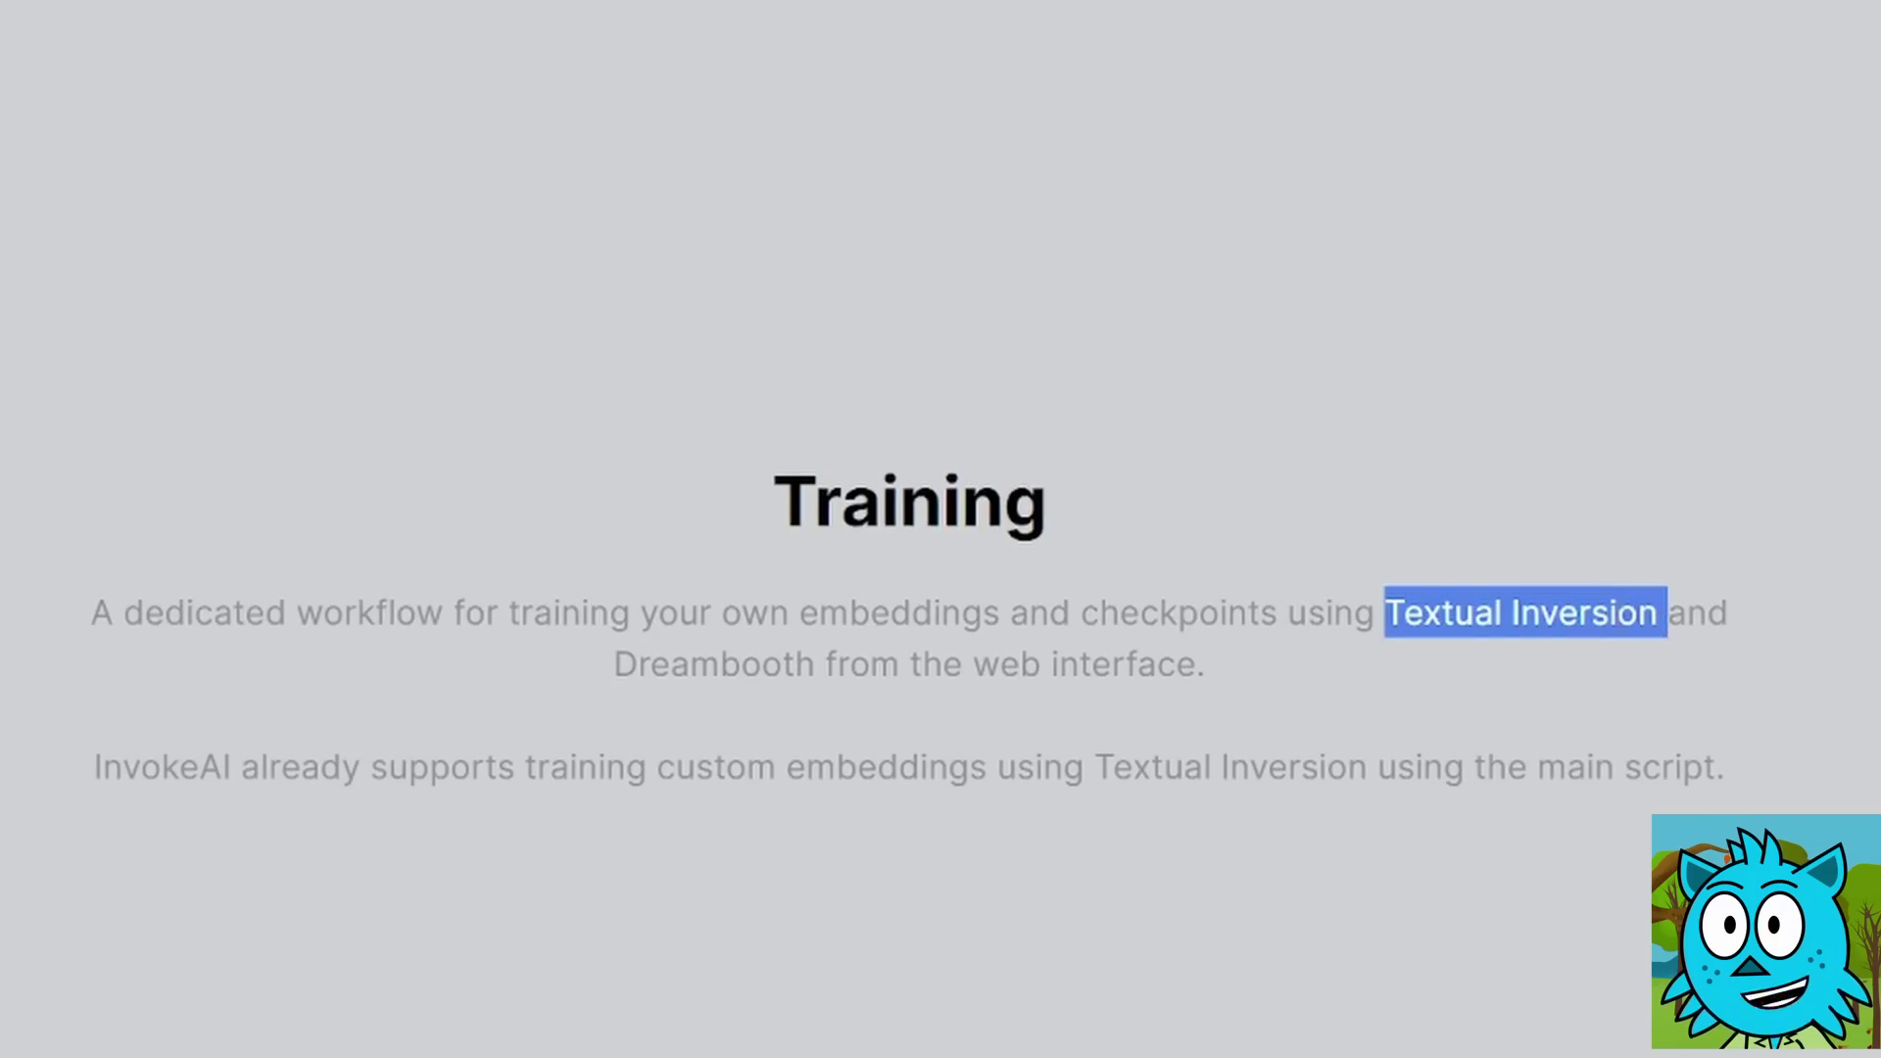
double_click(750, 666)
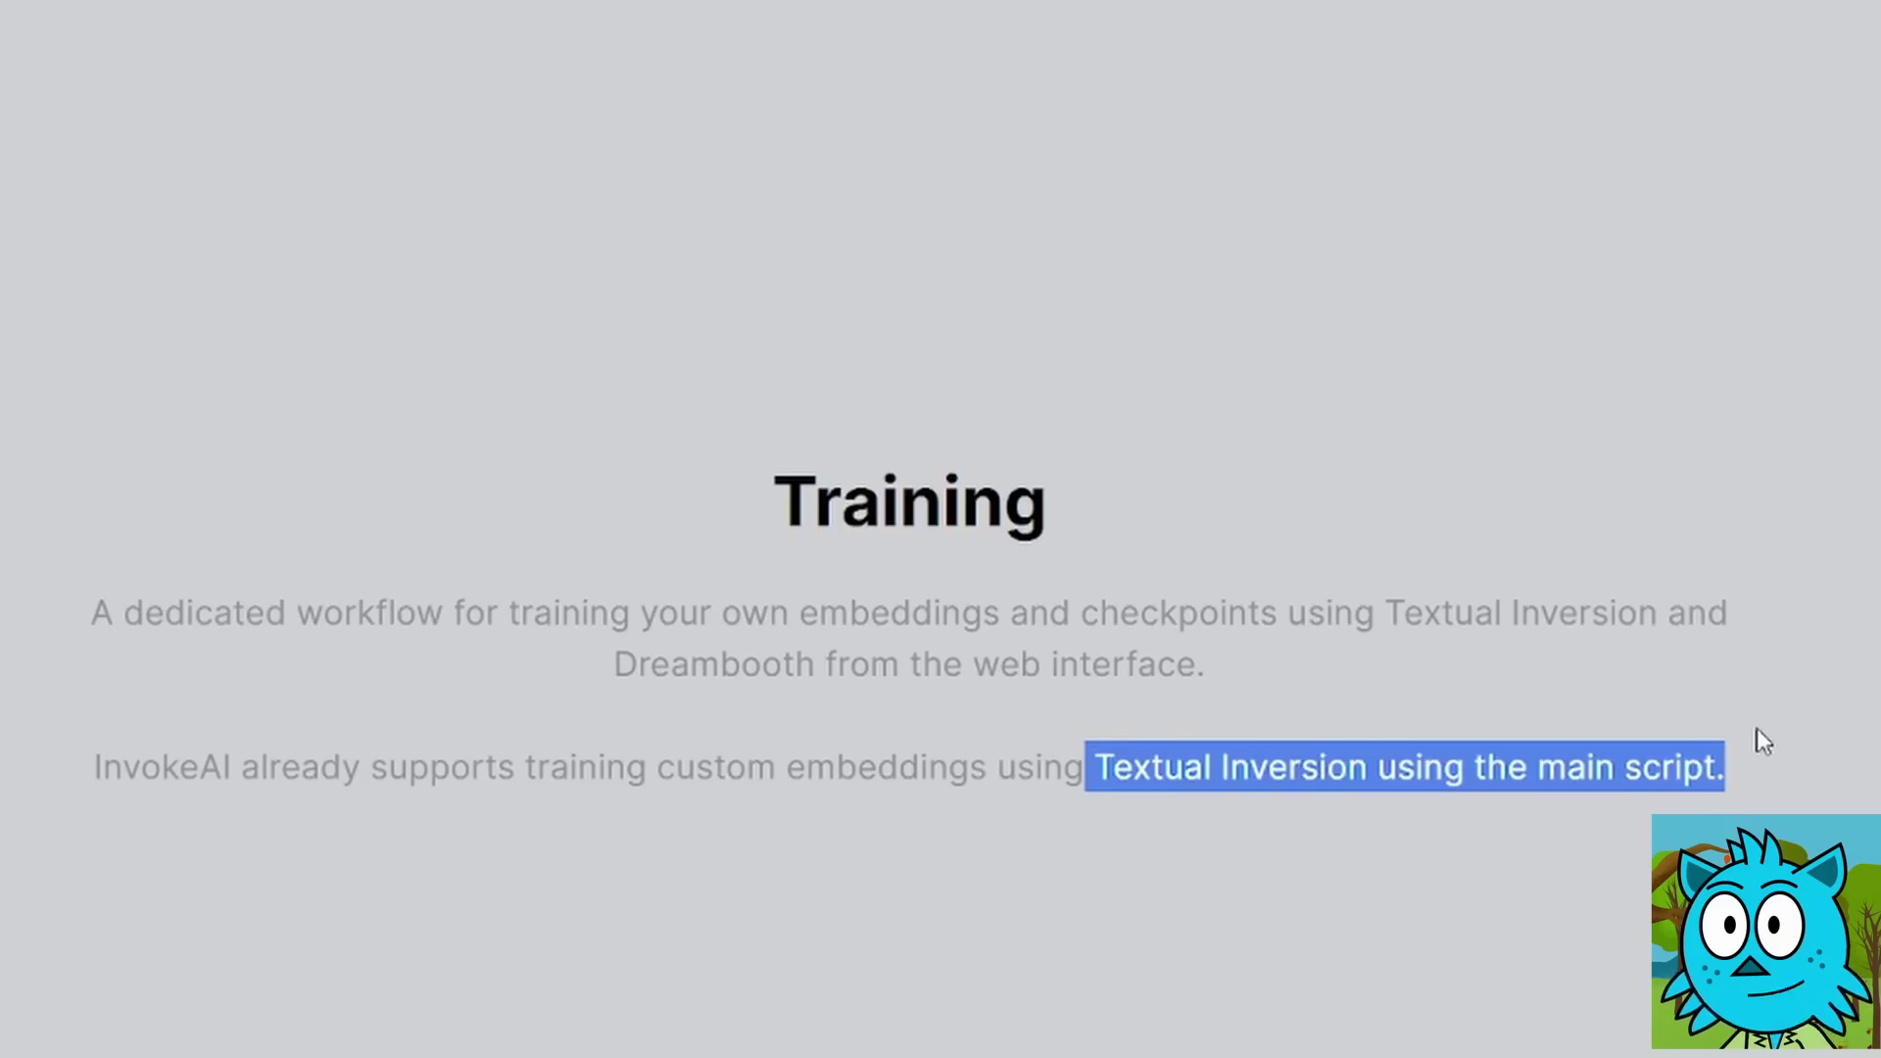
Step: Return to Text To Image, read through the prompt, and check the sampler list, keeping k_lms
click(39, 176)
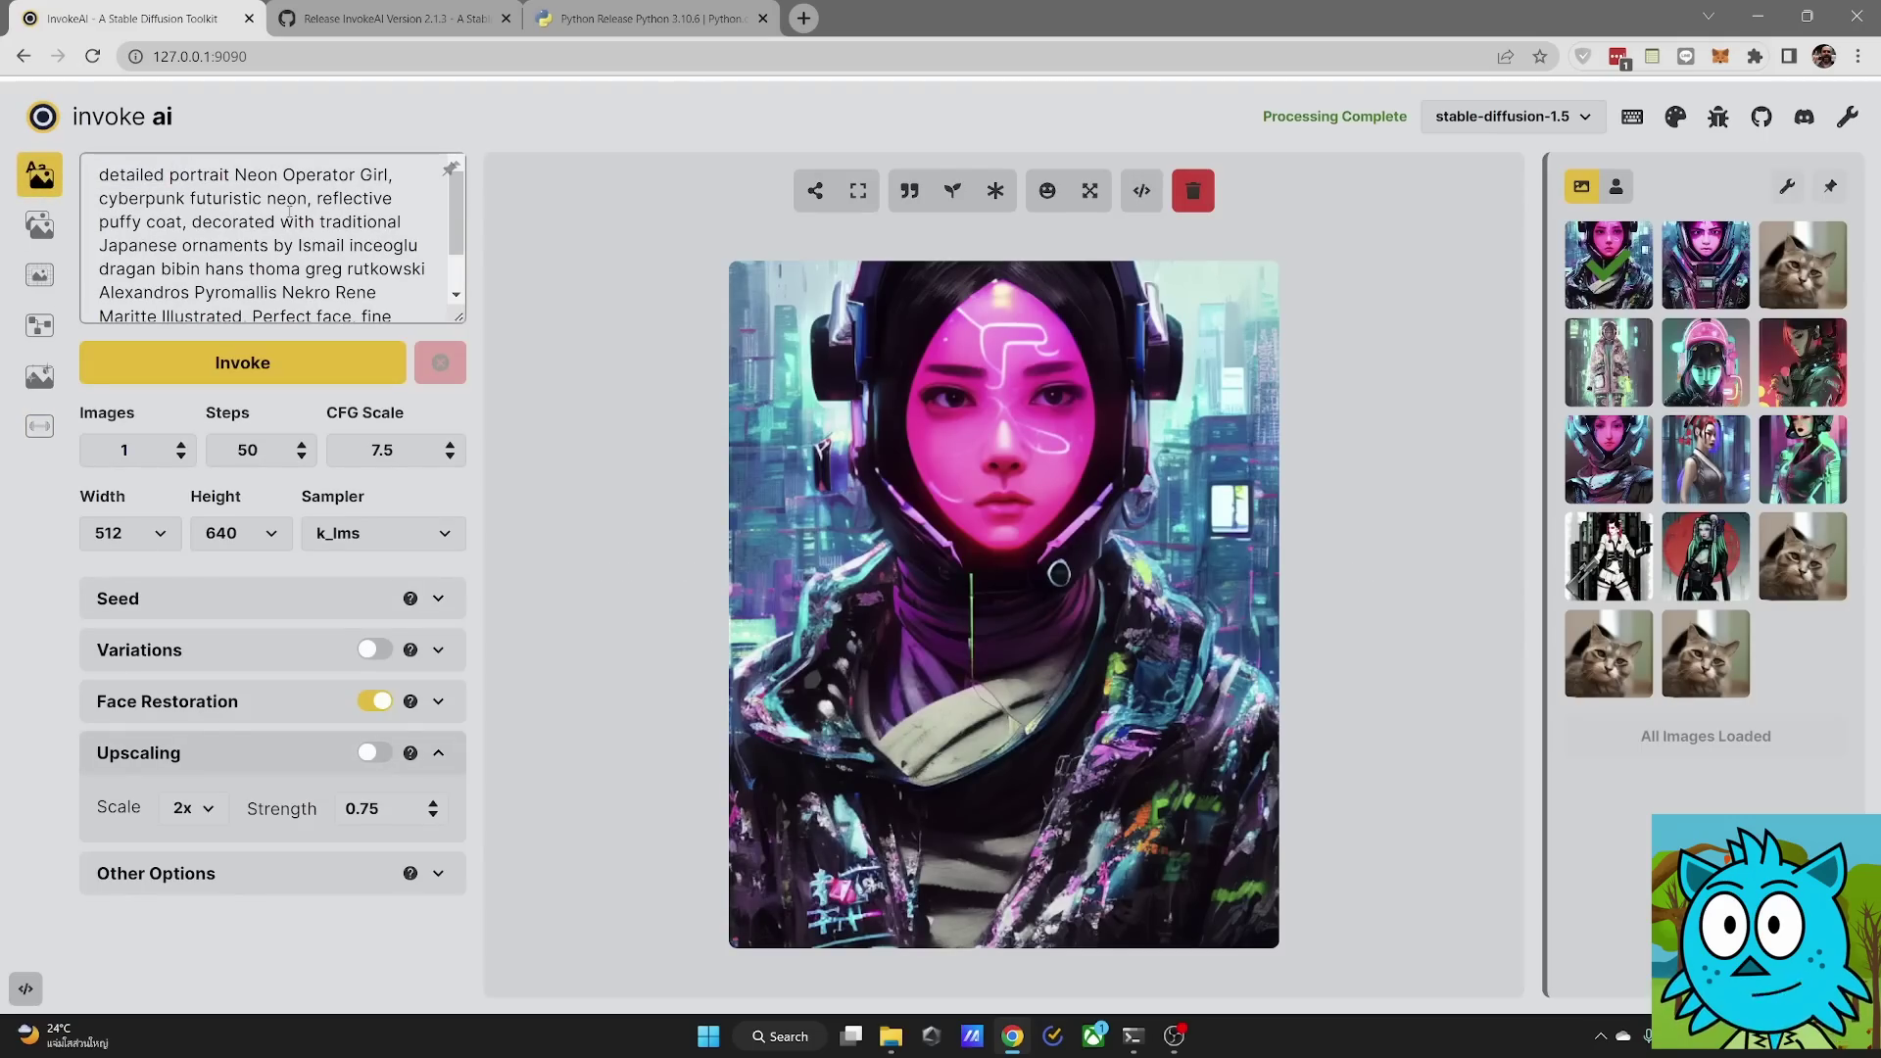
scroll(289, 211, down, 2)
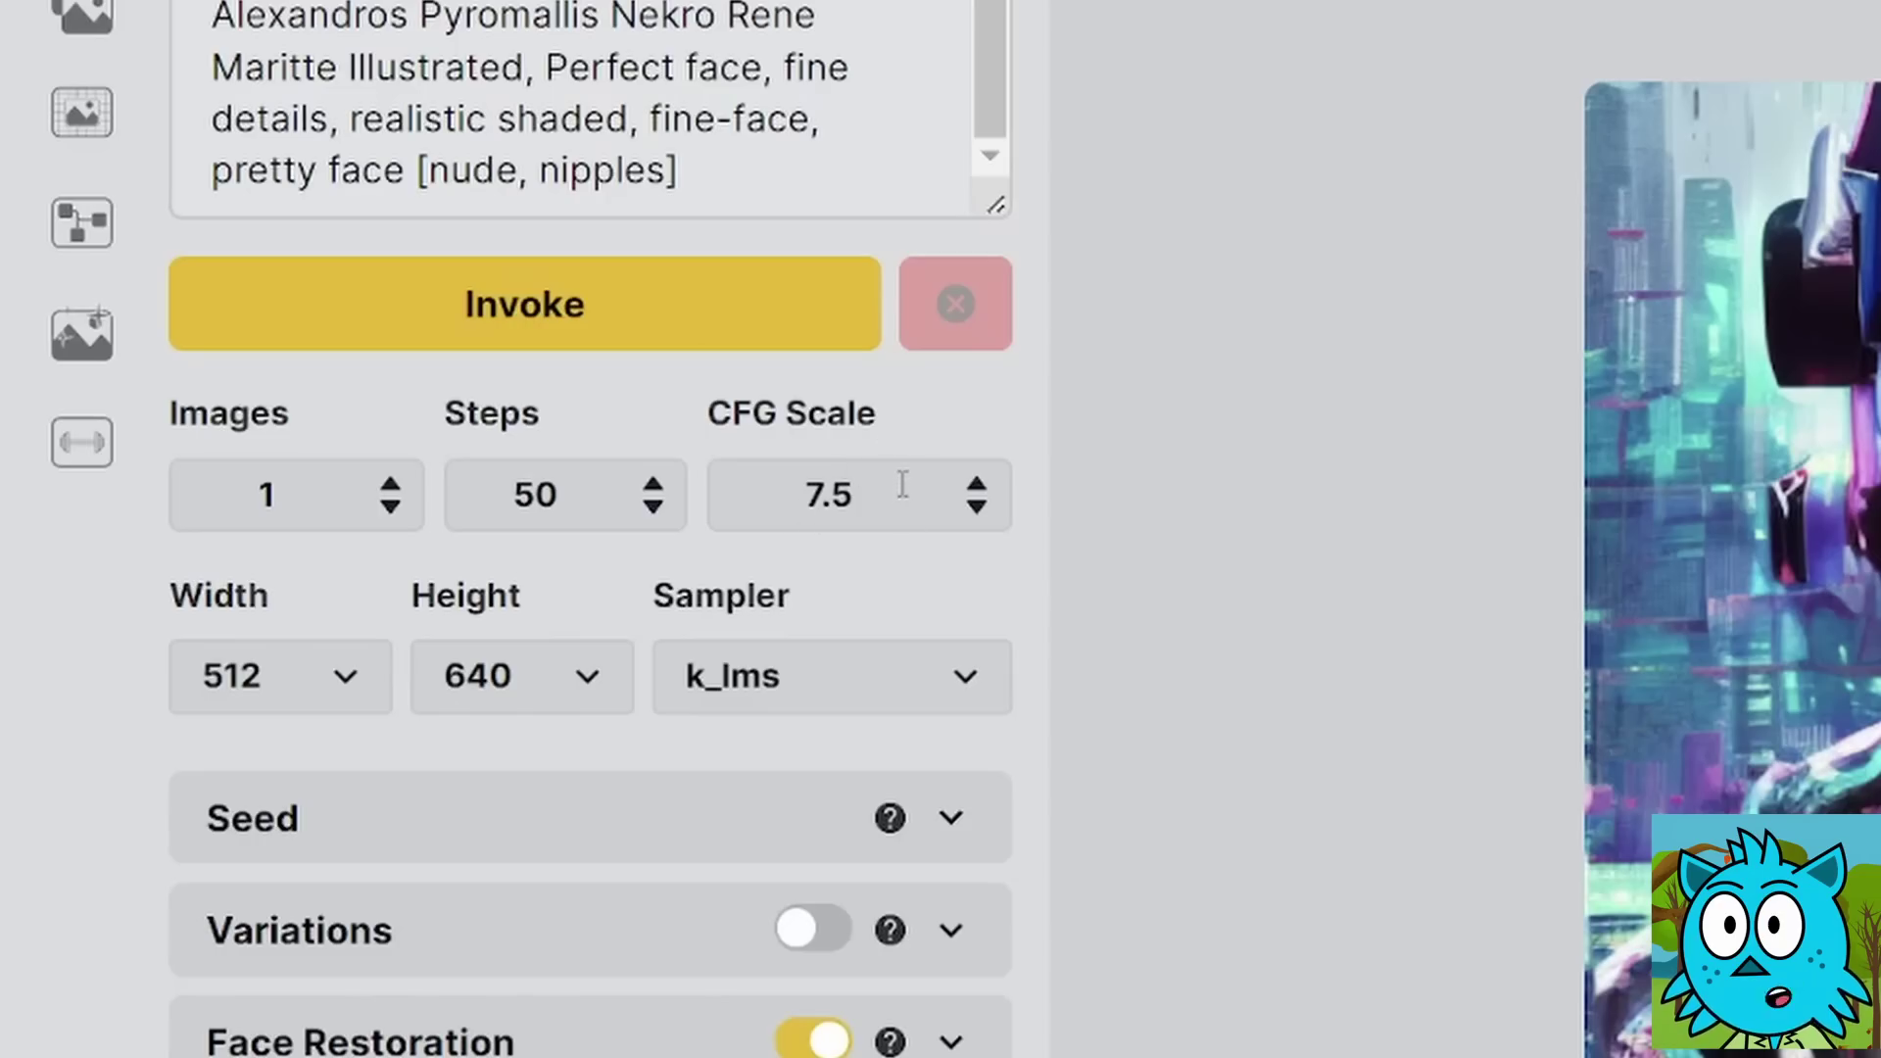
click(813, 678)
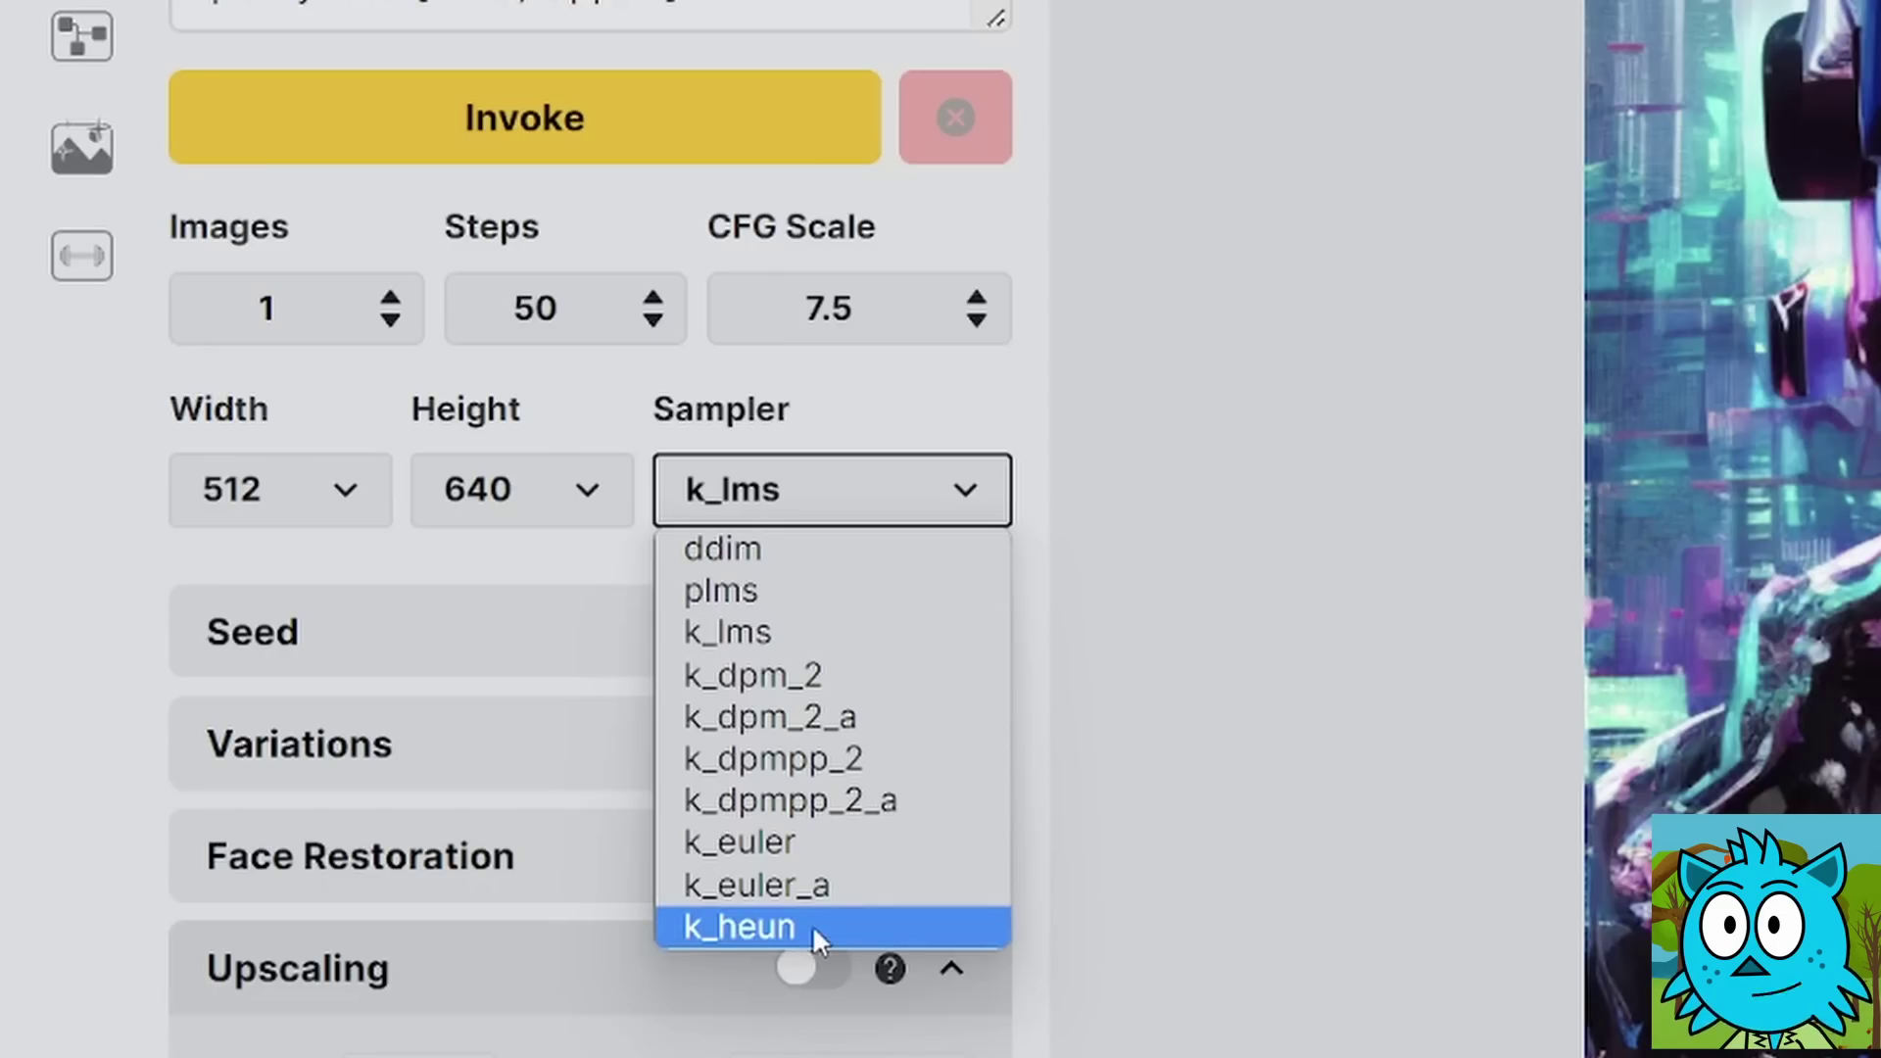
scroll(681, 589, down, 3)
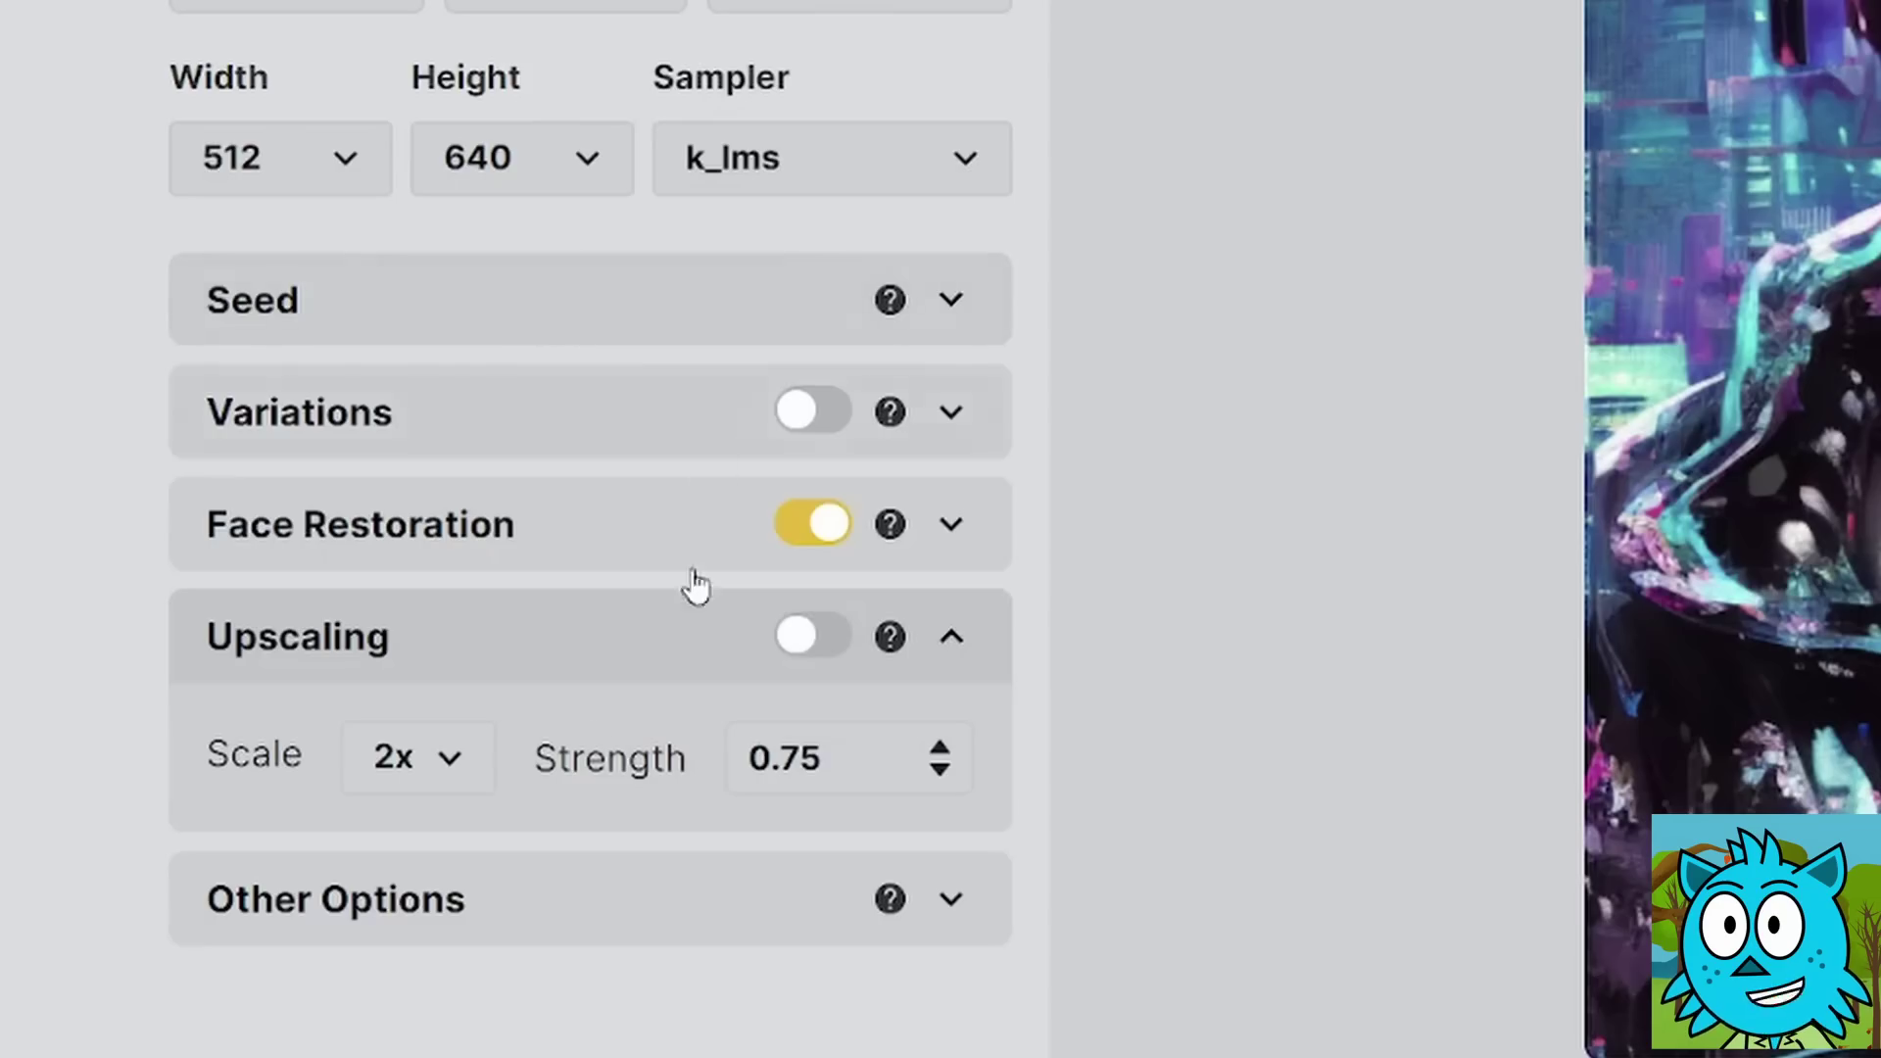
Step: Expand the Seed settings to review them, then collapse them again
click(676, 328)
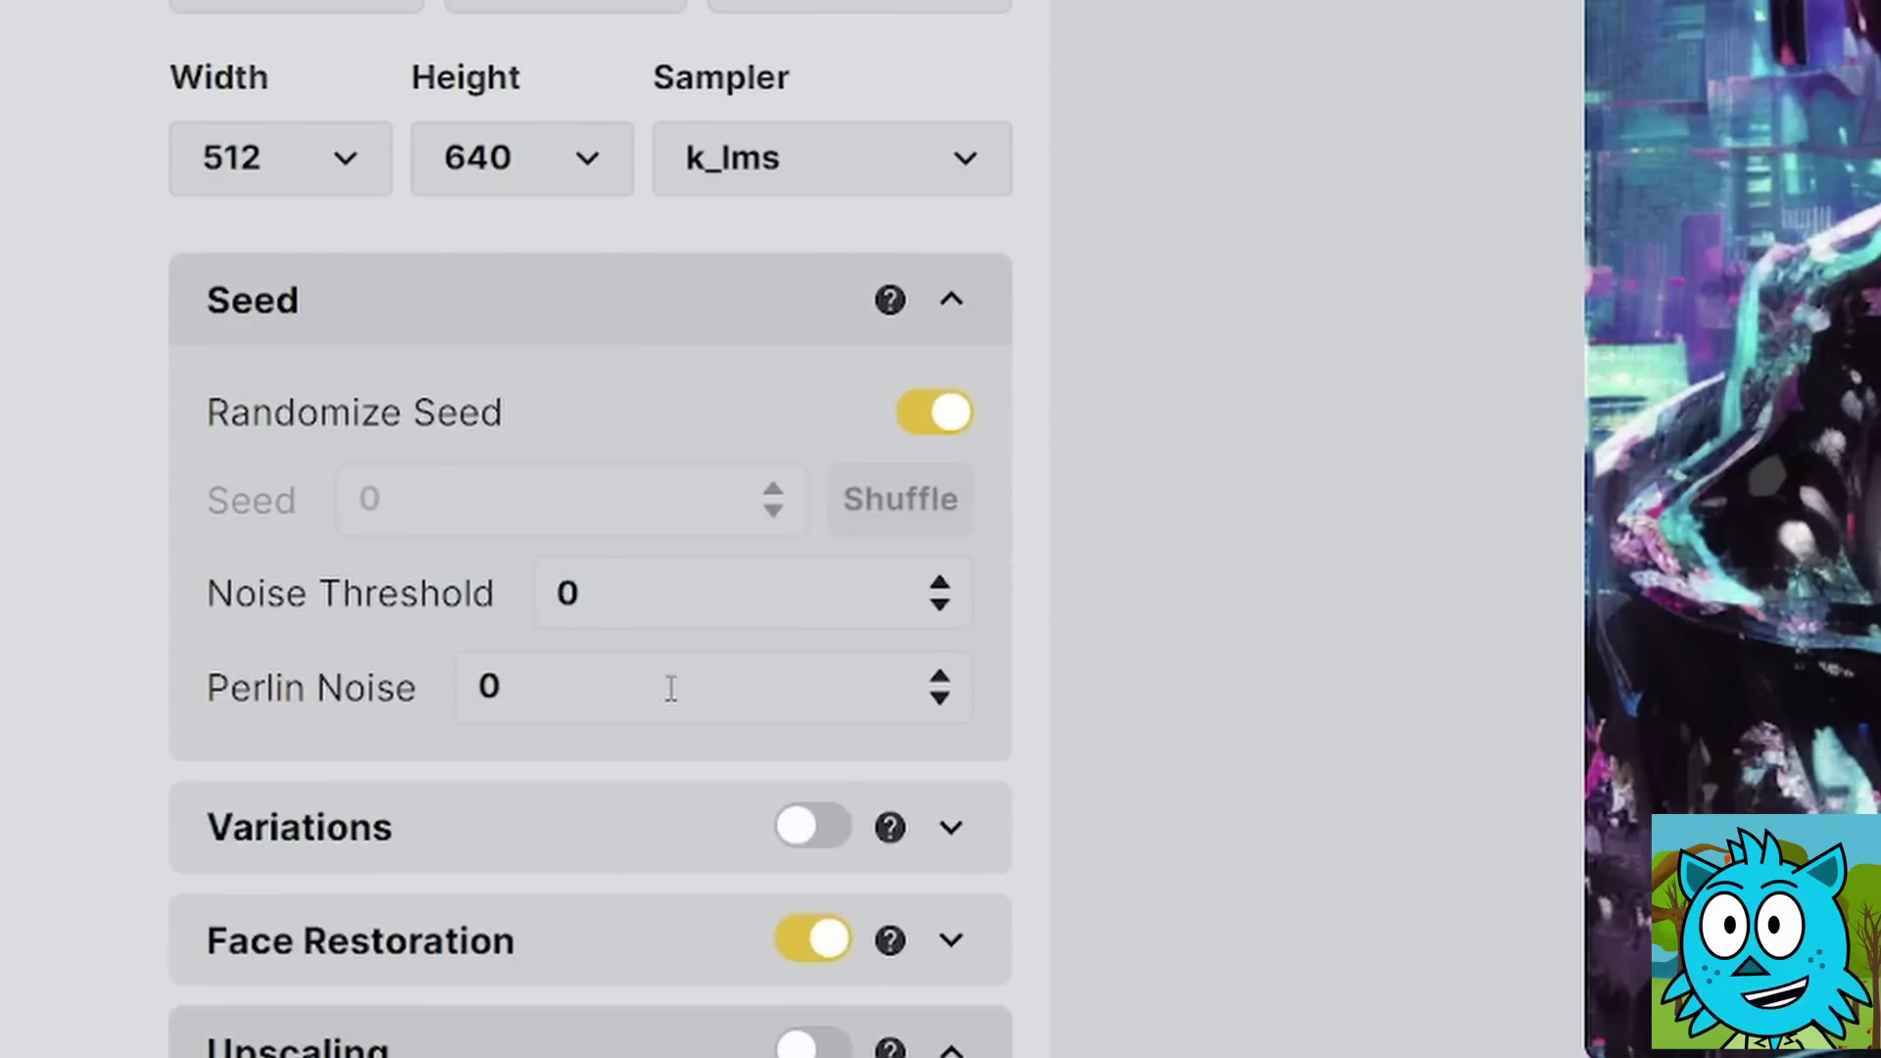
scroll(852, 313, down, 1)
mouse_move(891, 208)
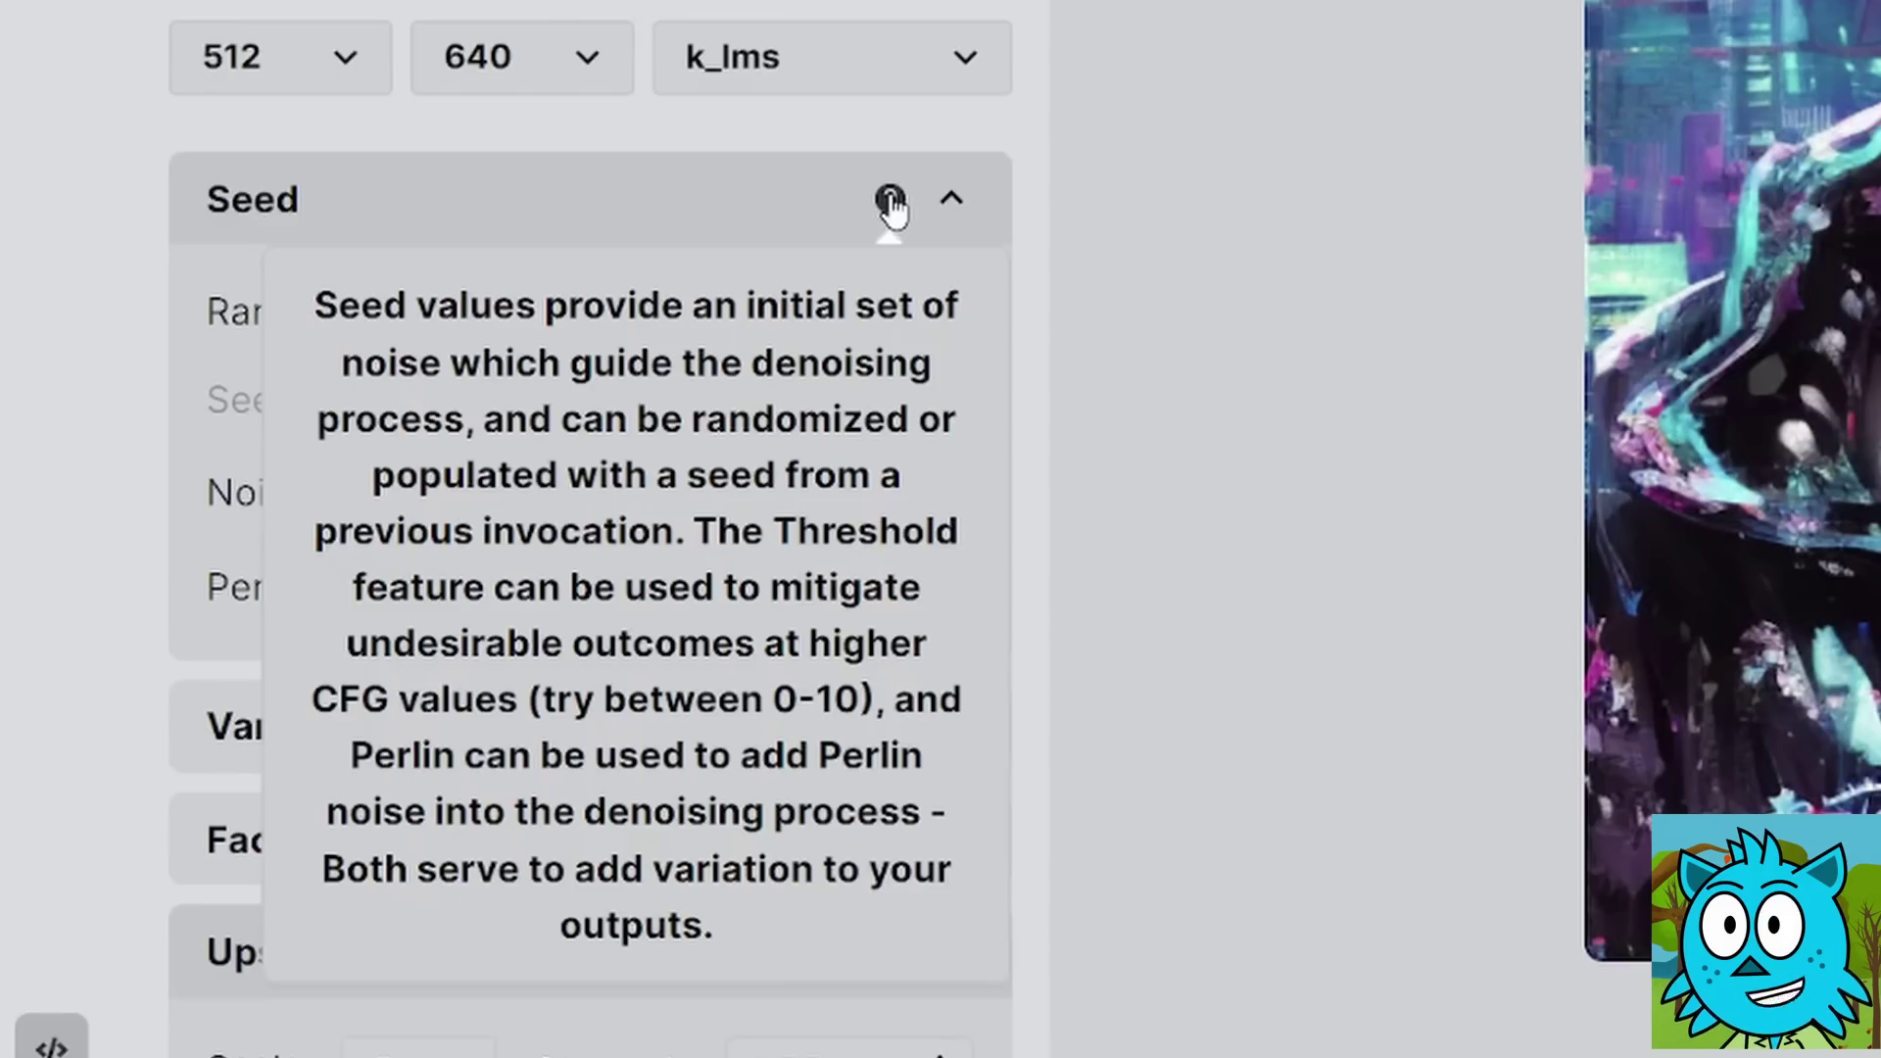
click(660, 218)
Step: Expand and collapse the Variations, Face Restoration, Upscaling and Other Options sections
click(528, 338)
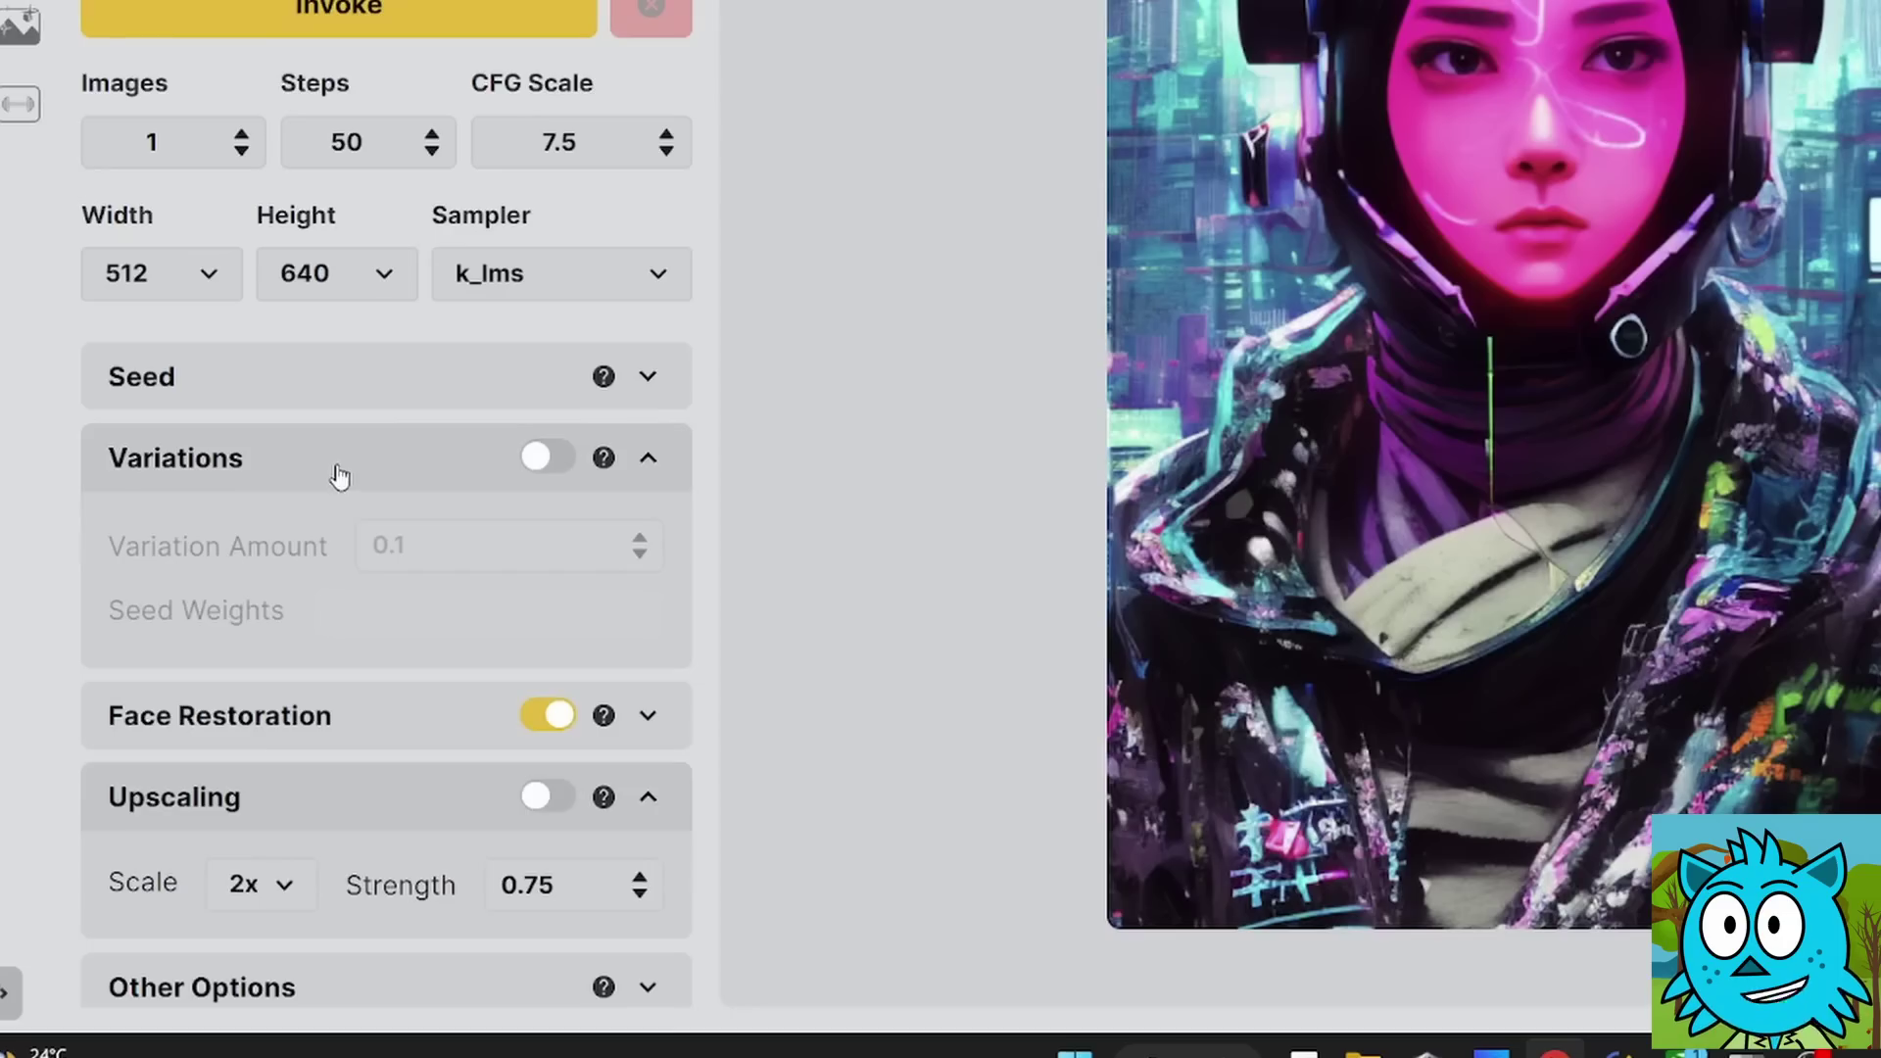
click(339, 477)
click(353, 555)
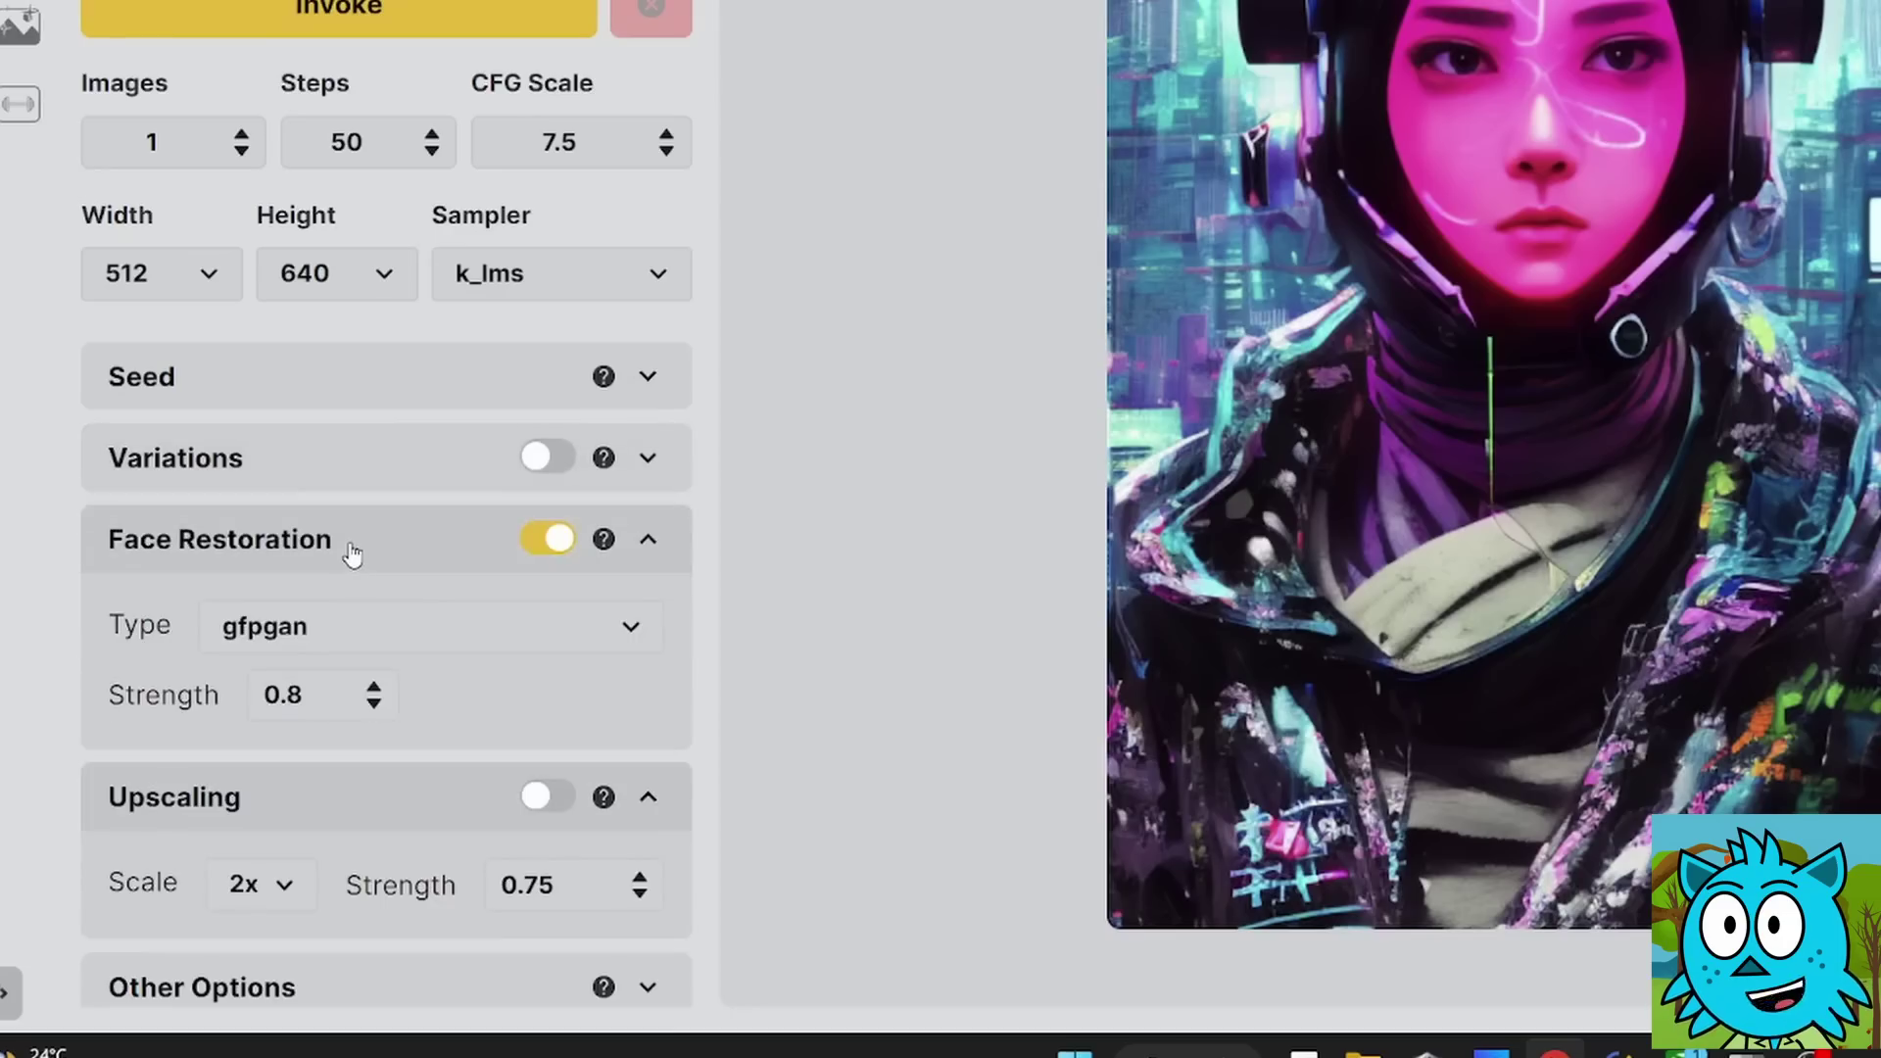
click(352, 554)
click(372, 646)
click(370, 643)
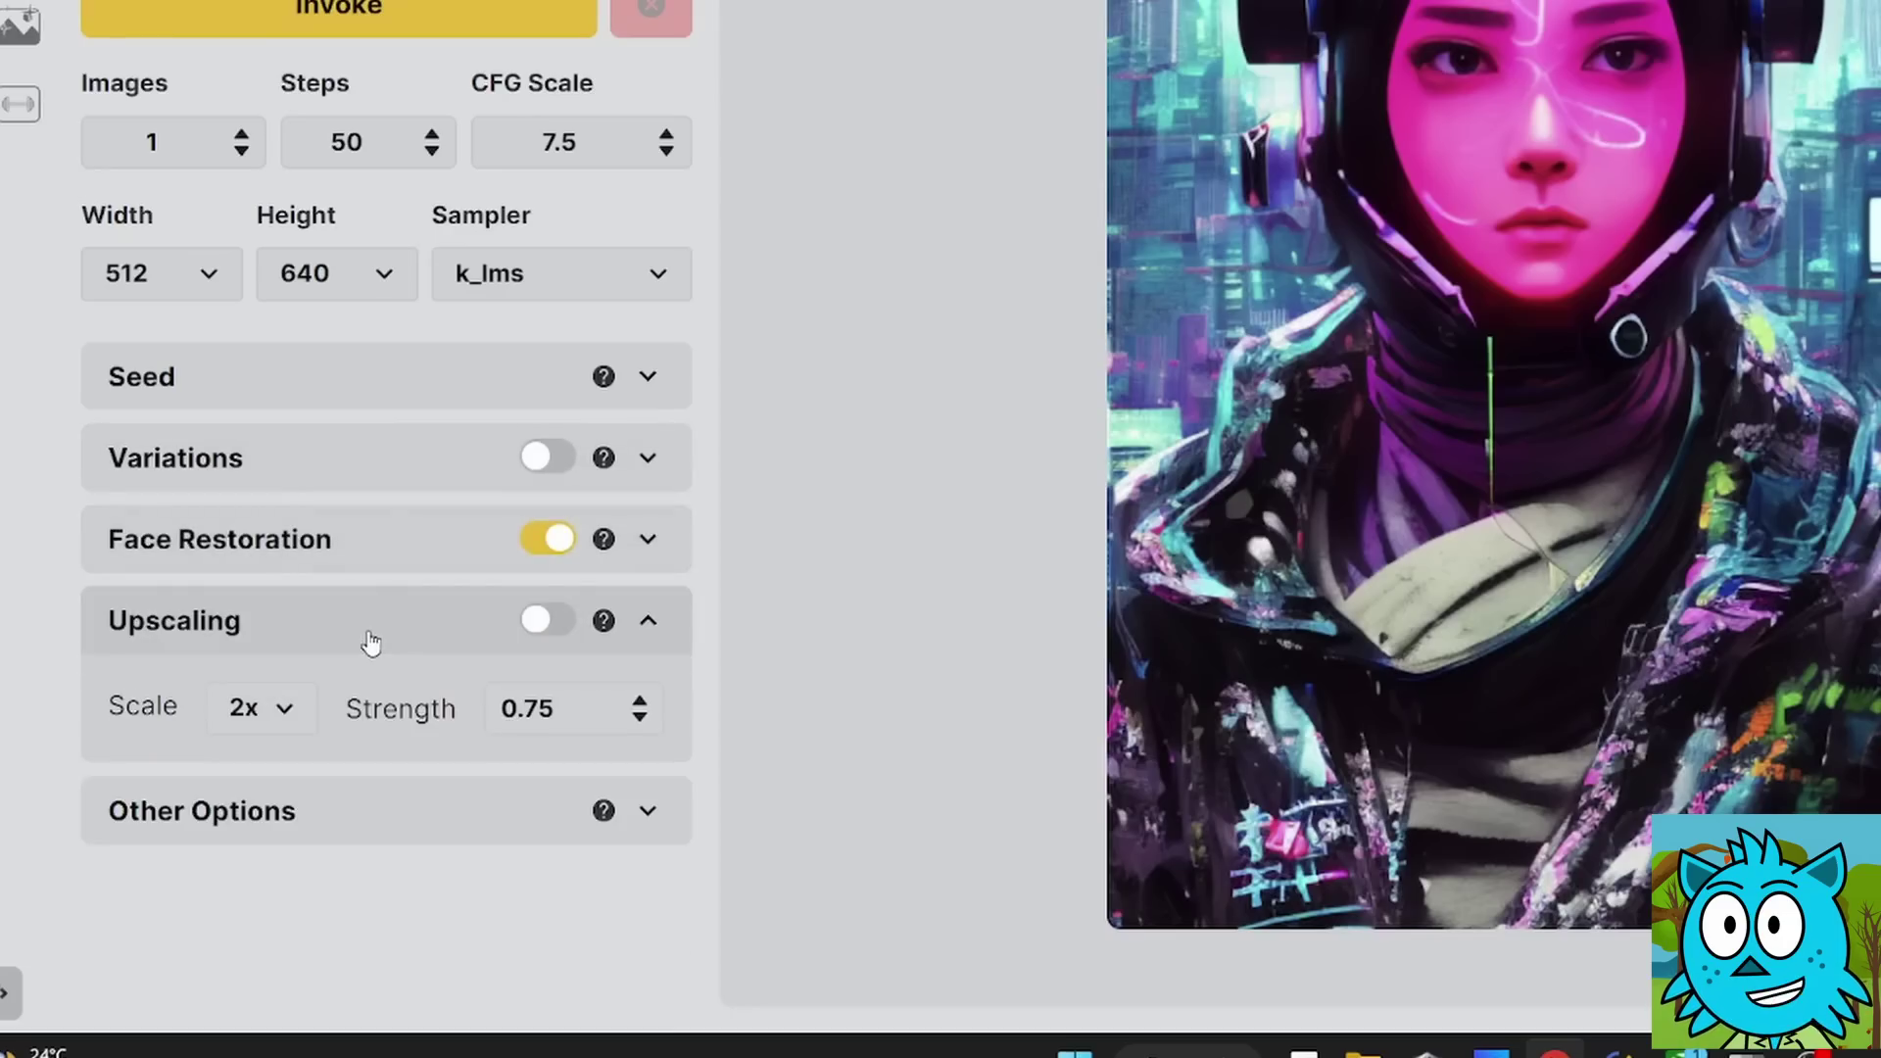
click(321, 820)
click(321, 821)
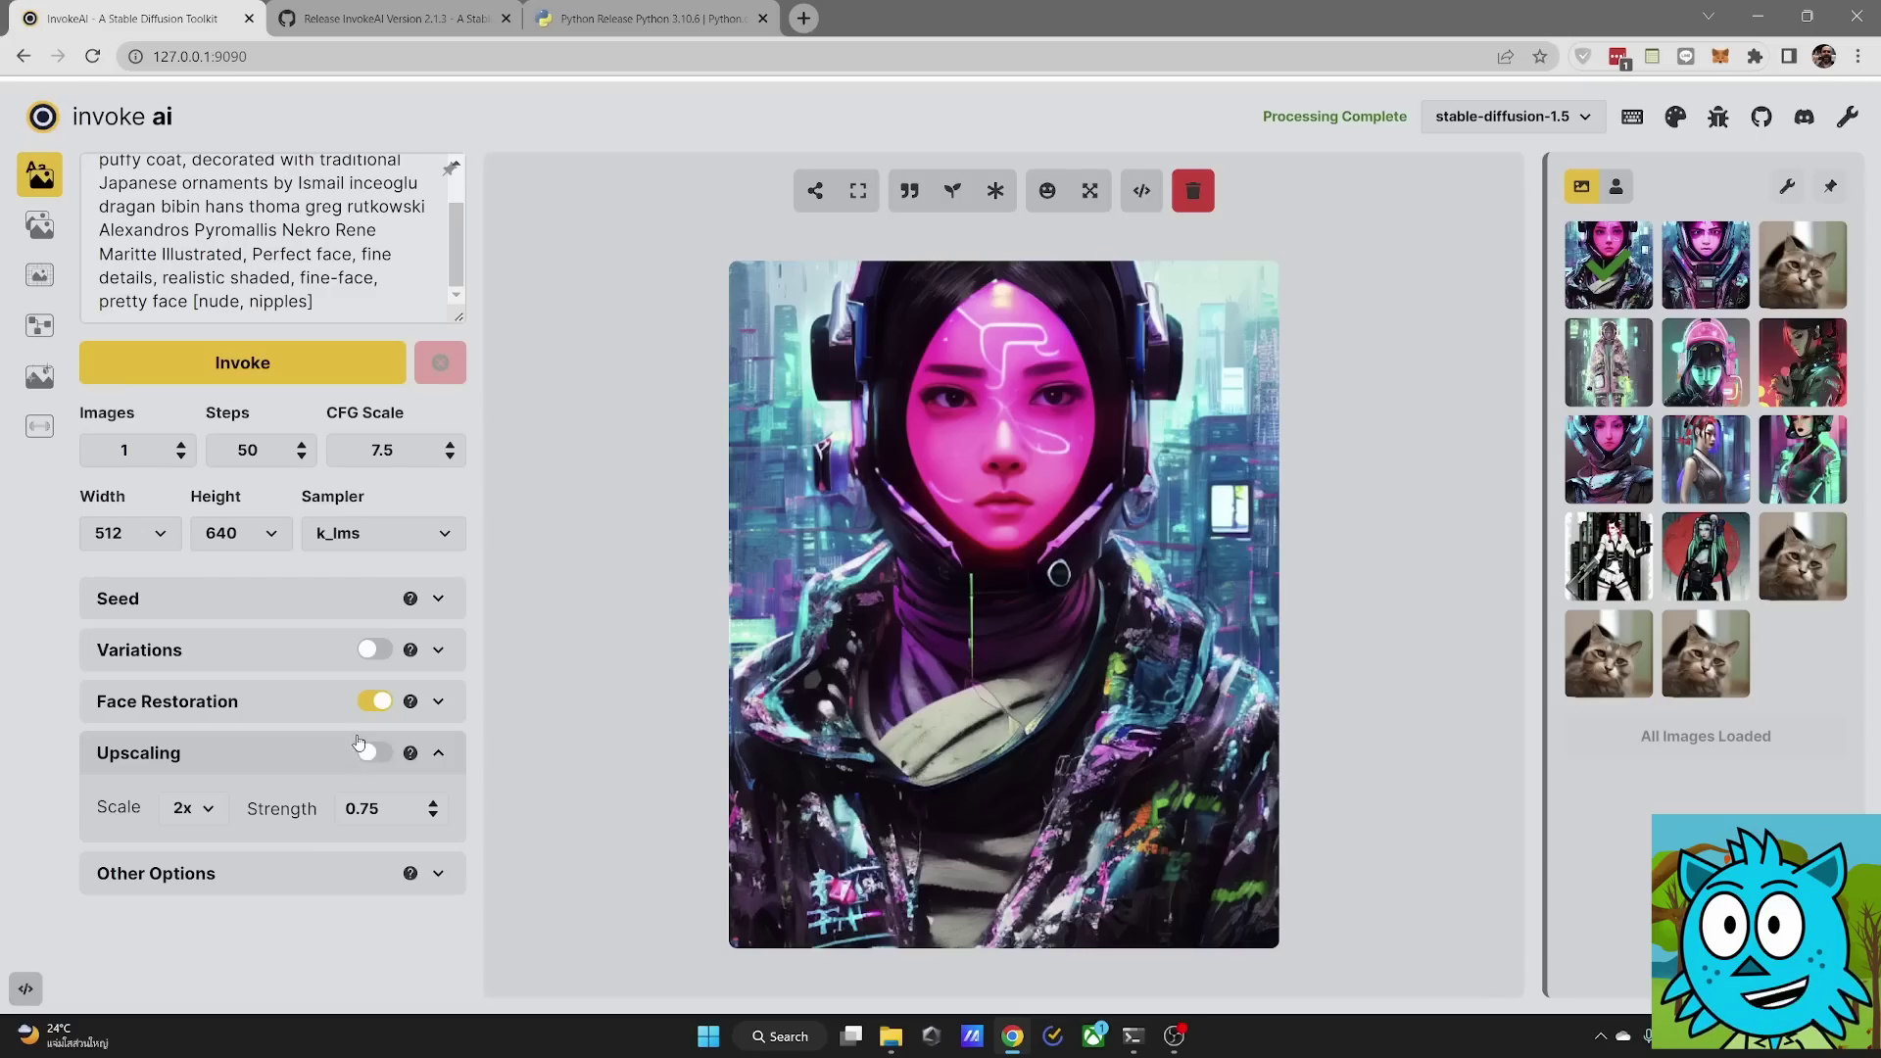
Step: View the cyberpunk portrait in the full image viewer, then close it back to the normal layout
mouse_move(820, 206)
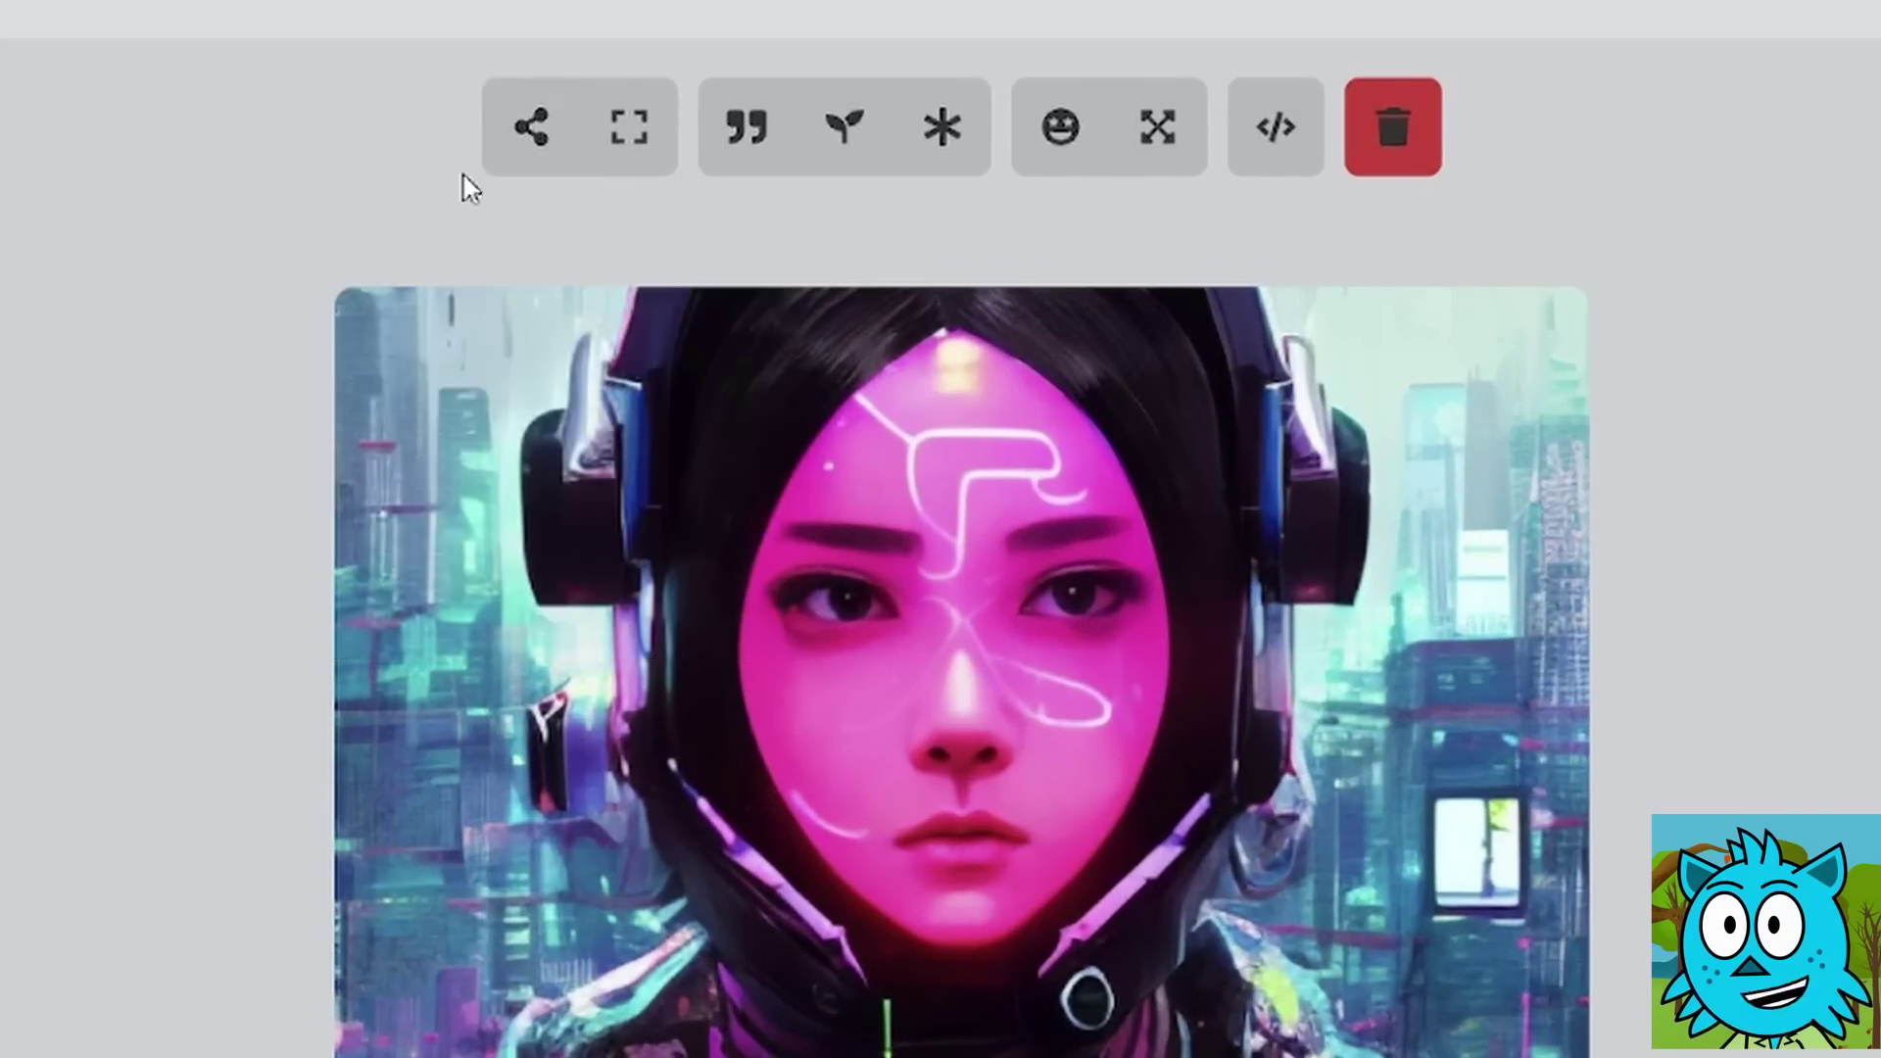
mouse_move(531, 127)
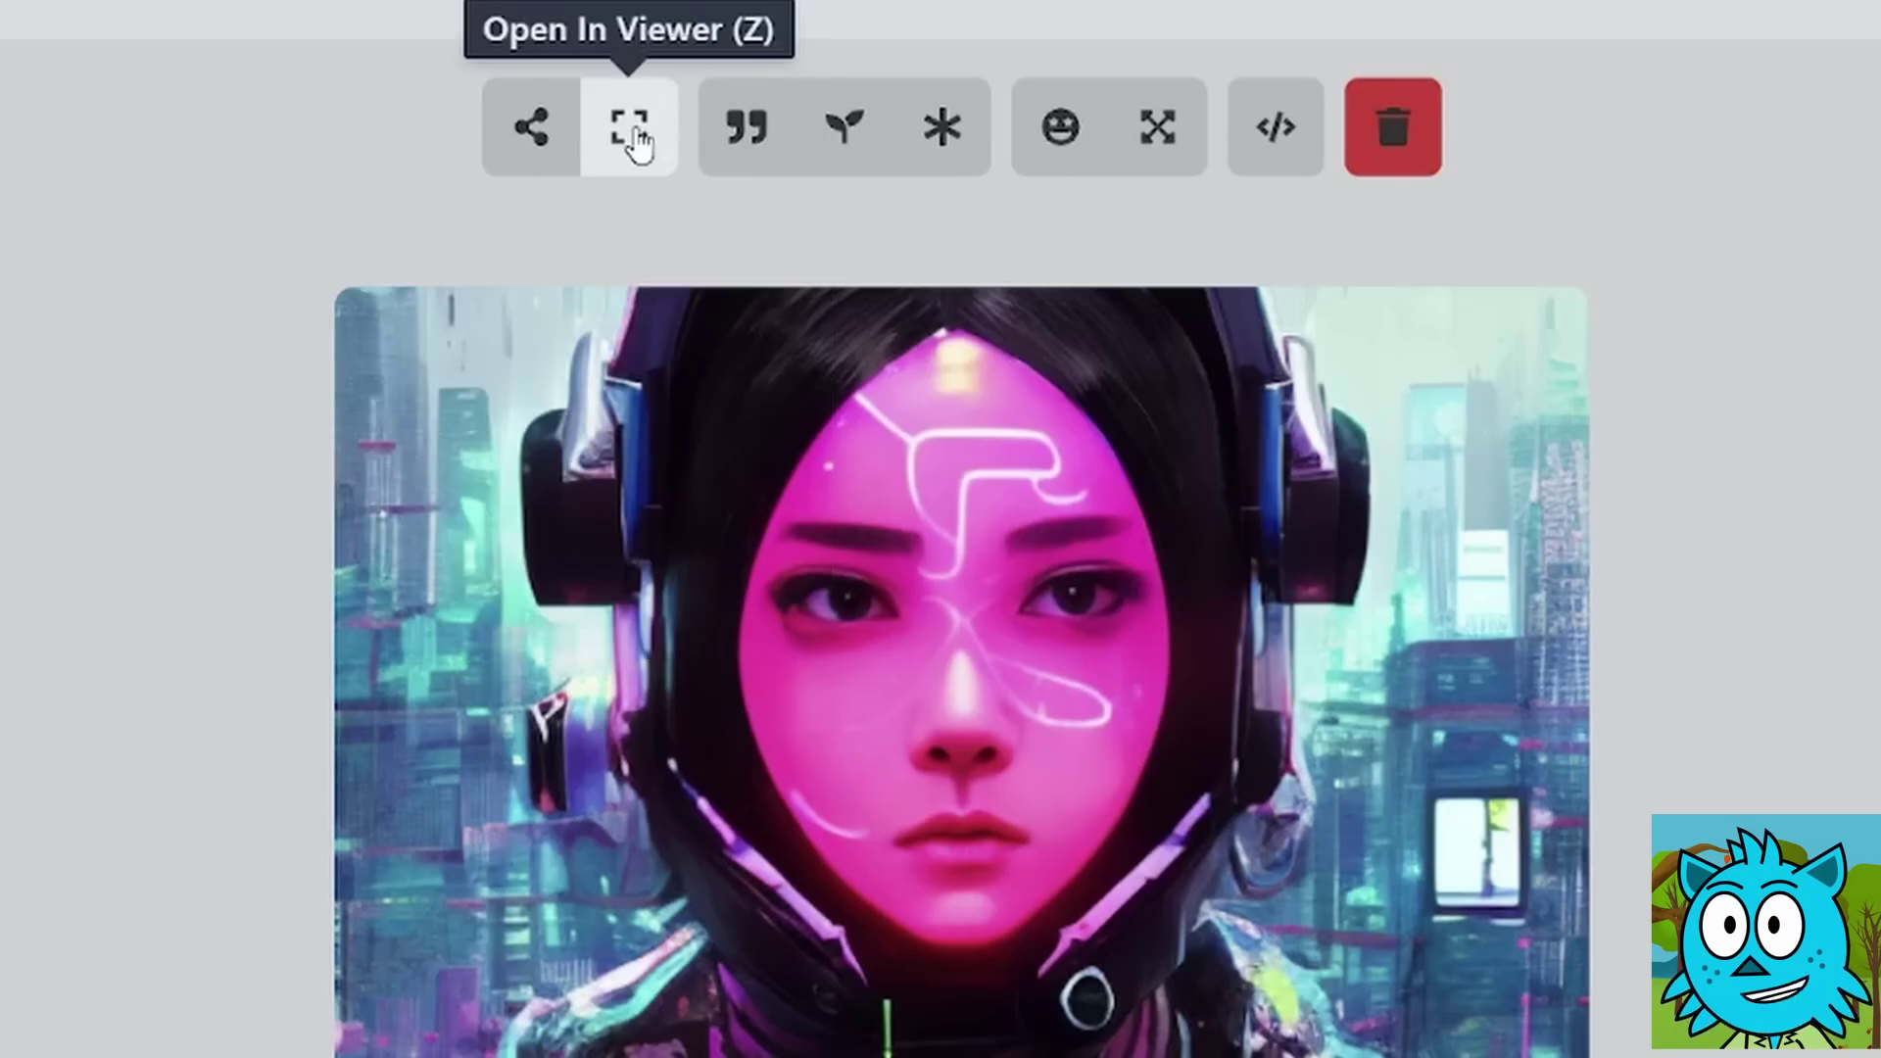
click(636, 142)
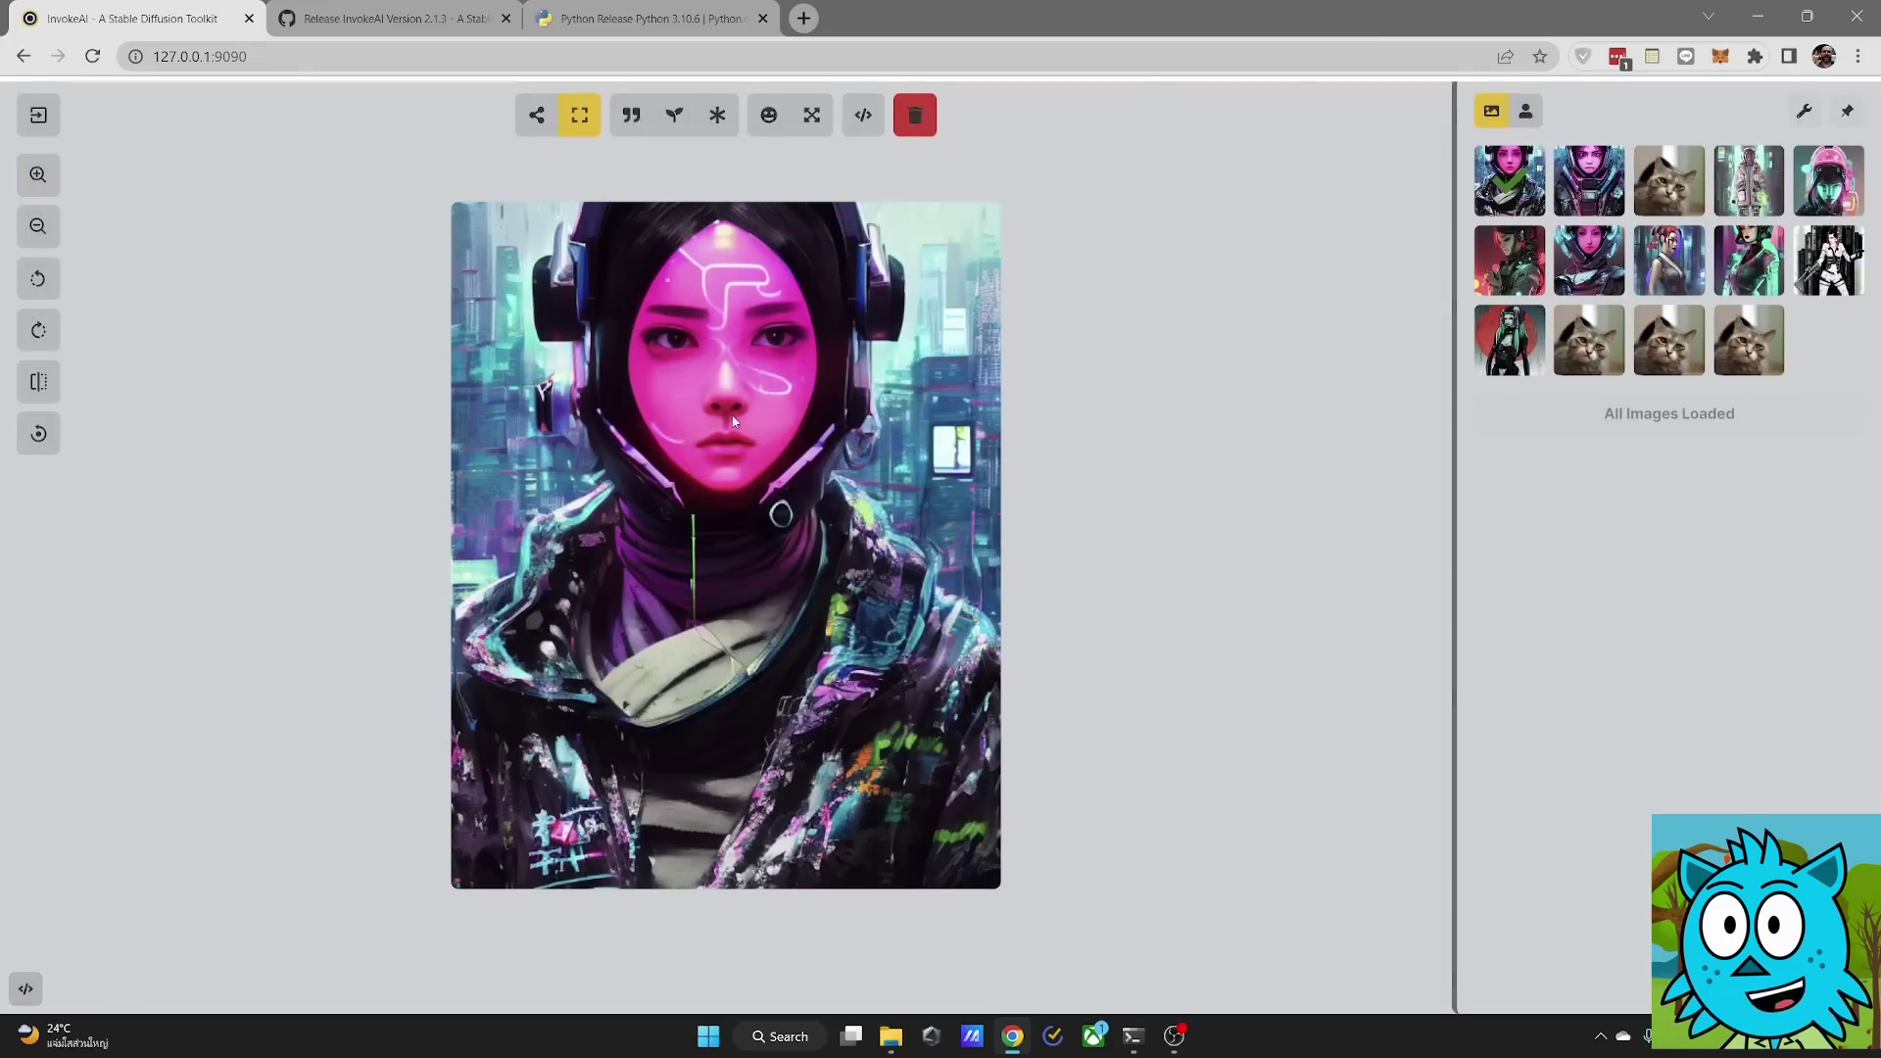
scroll(729, 419, up, 2)
scroll(730, 424, down, 3)
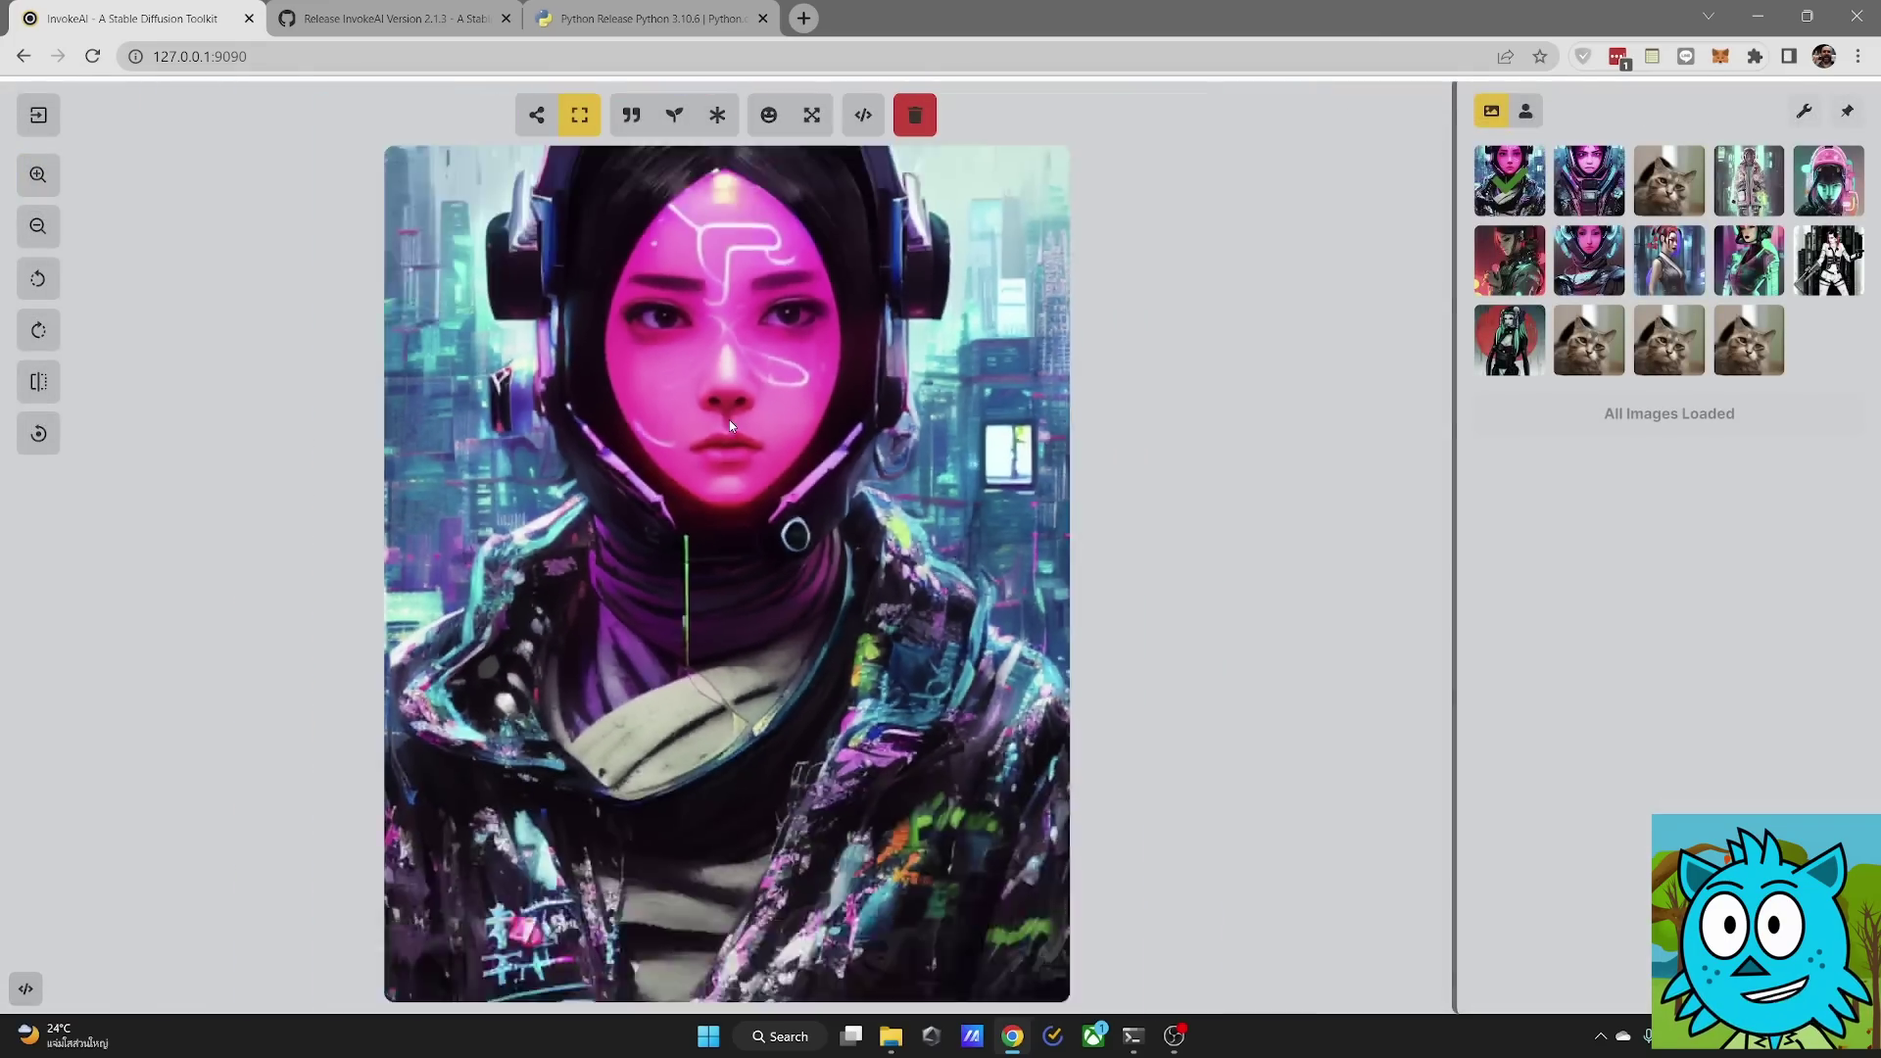
scroll(730, 424, up, 1)
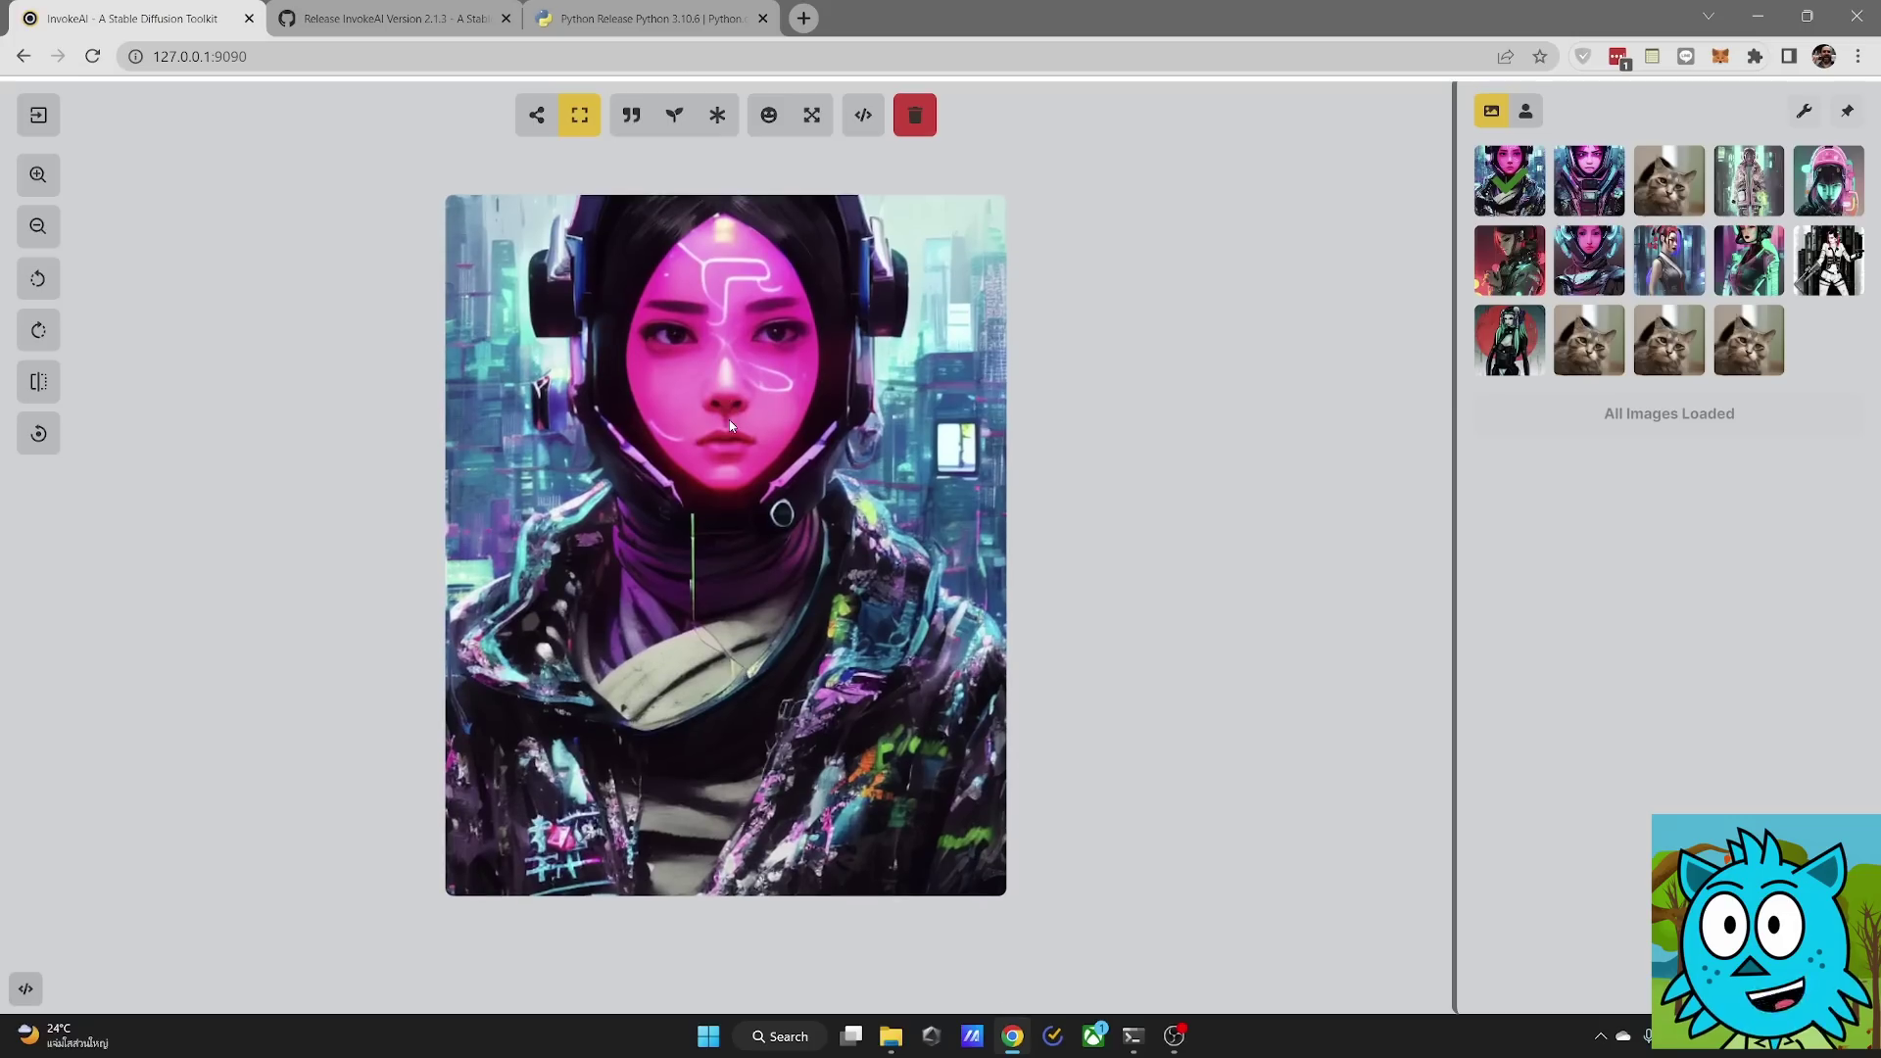
click(579, 114)
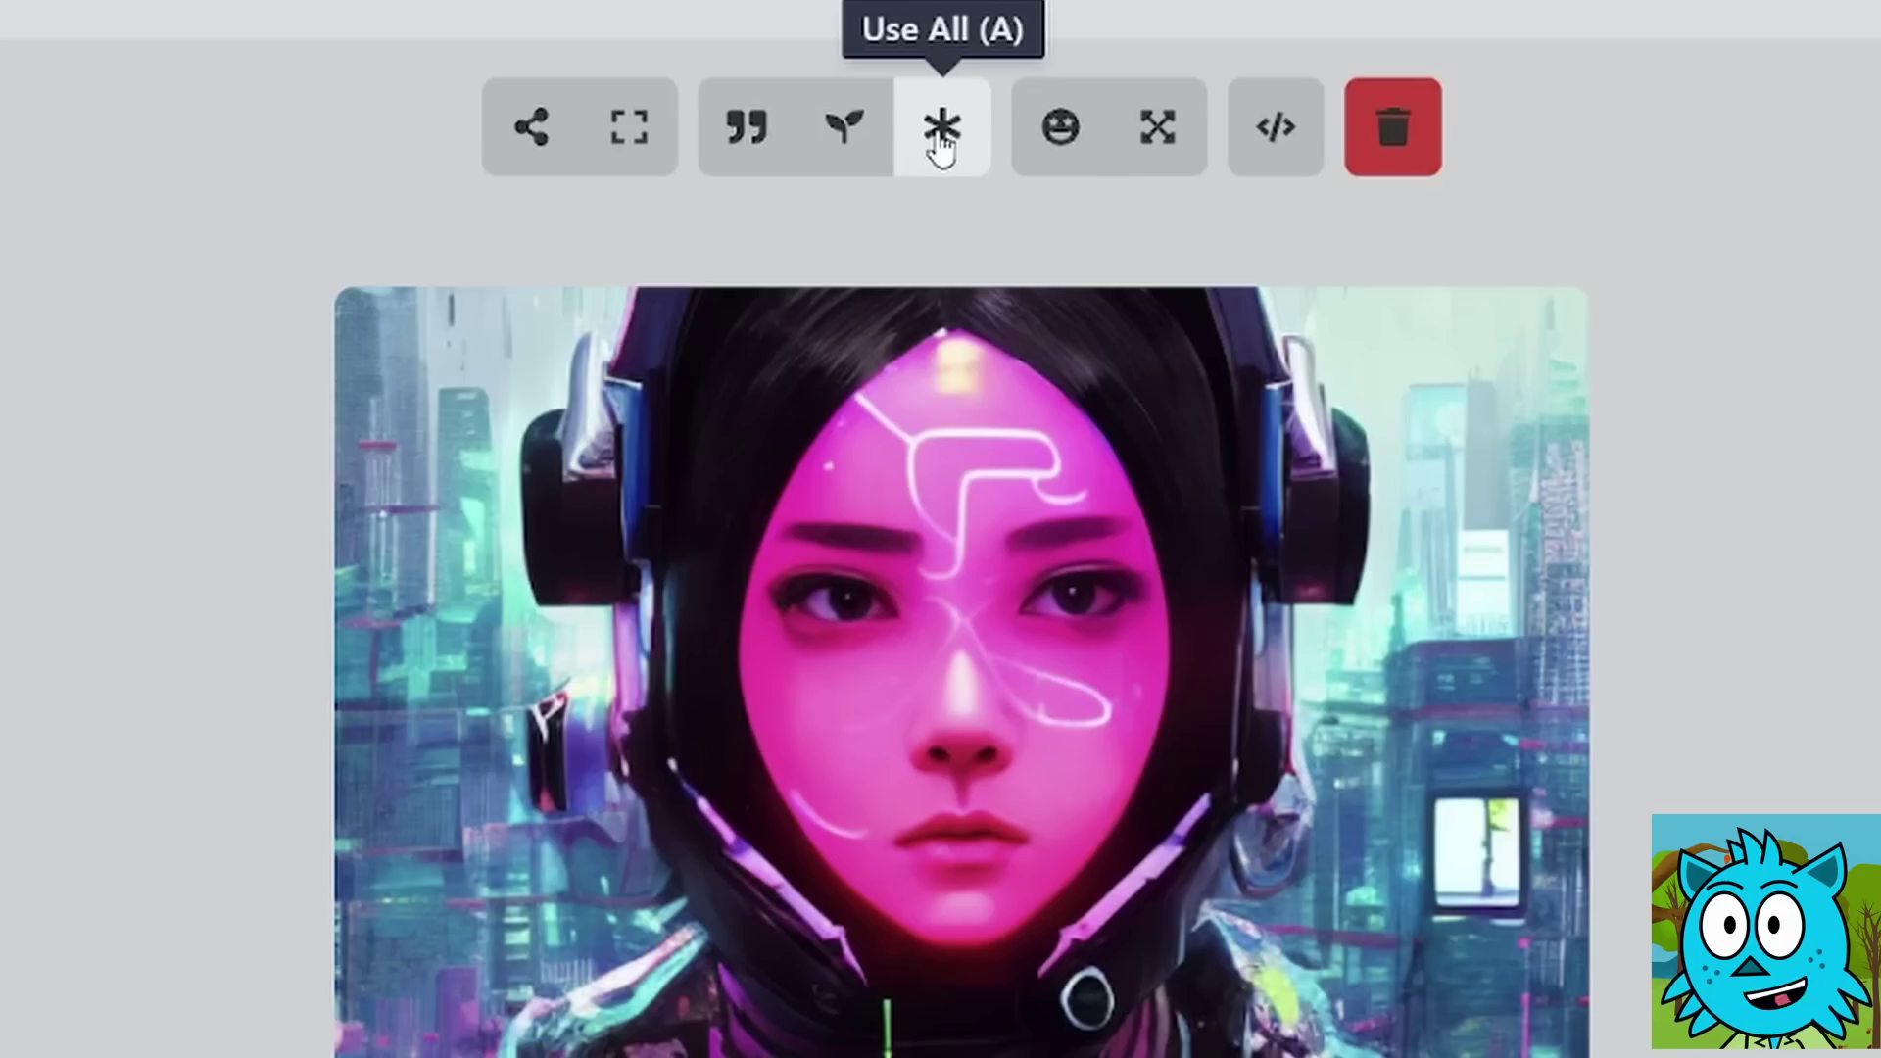
mouse_move(1056, 147)
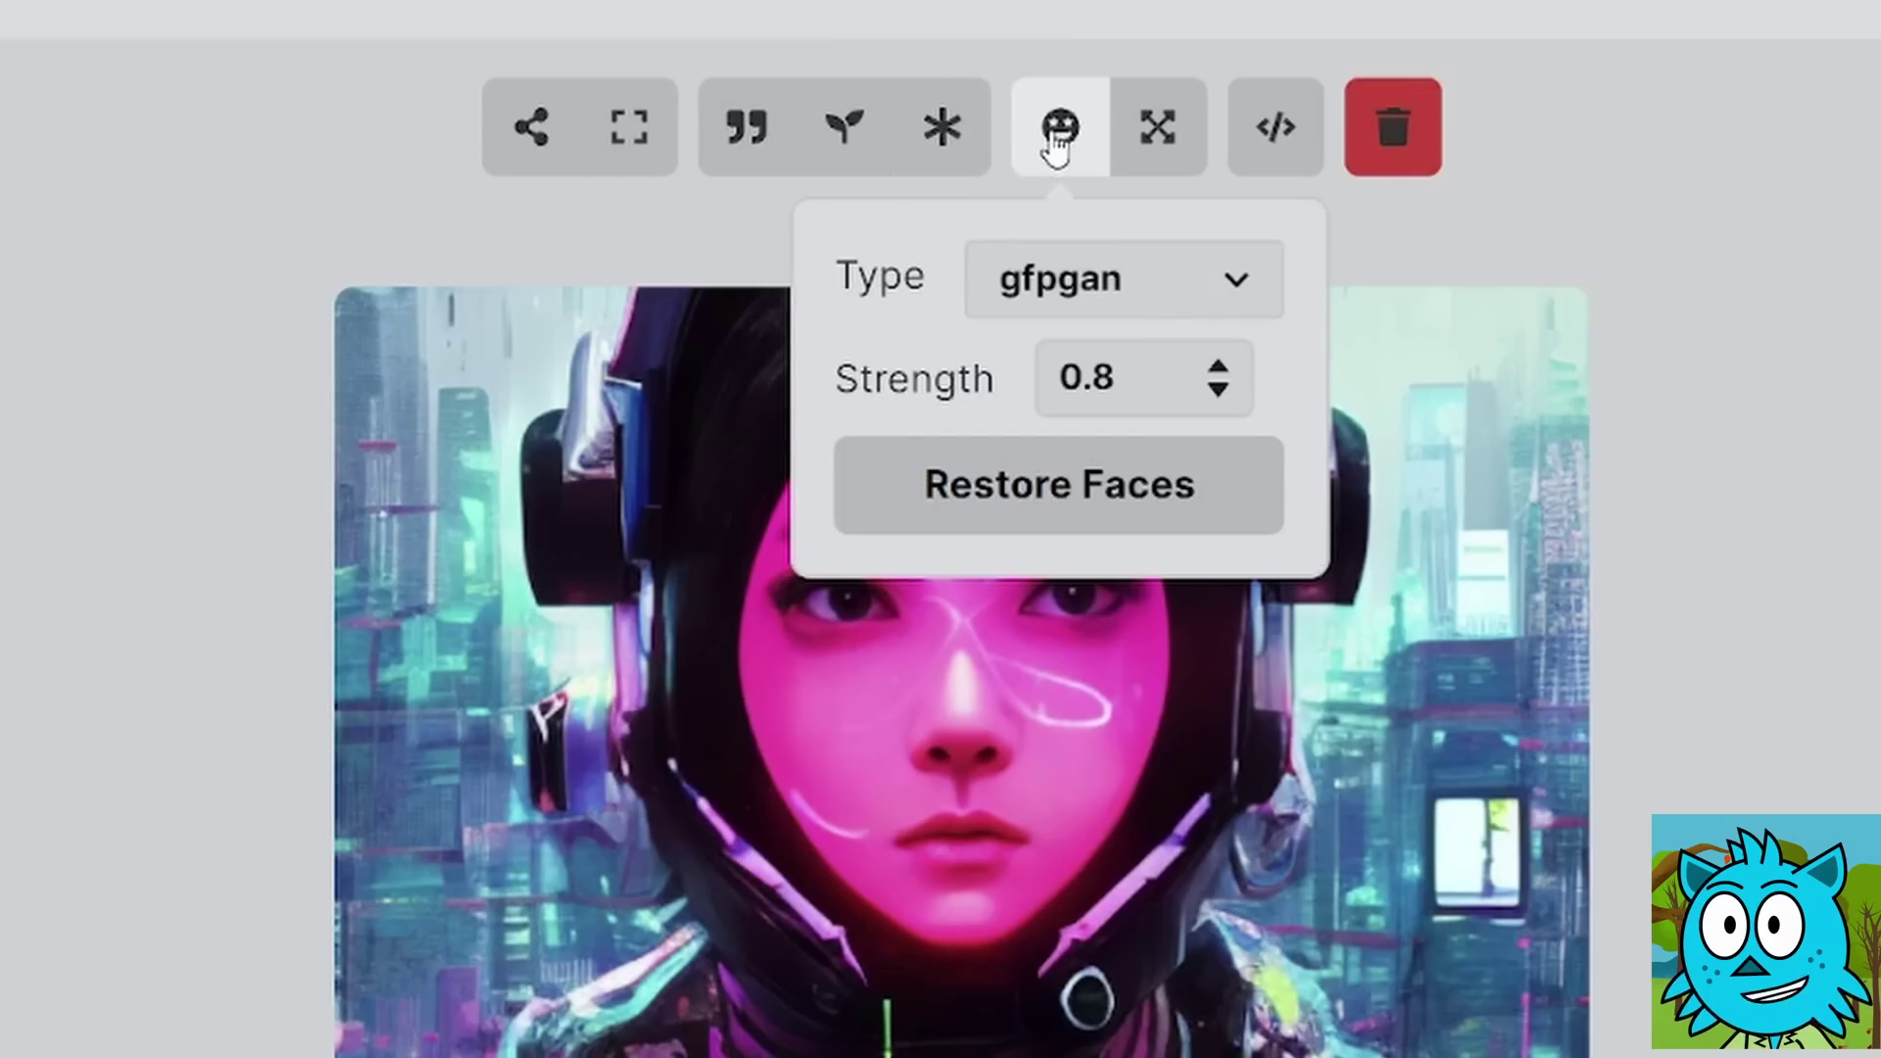
mouse_move(1170, 142)
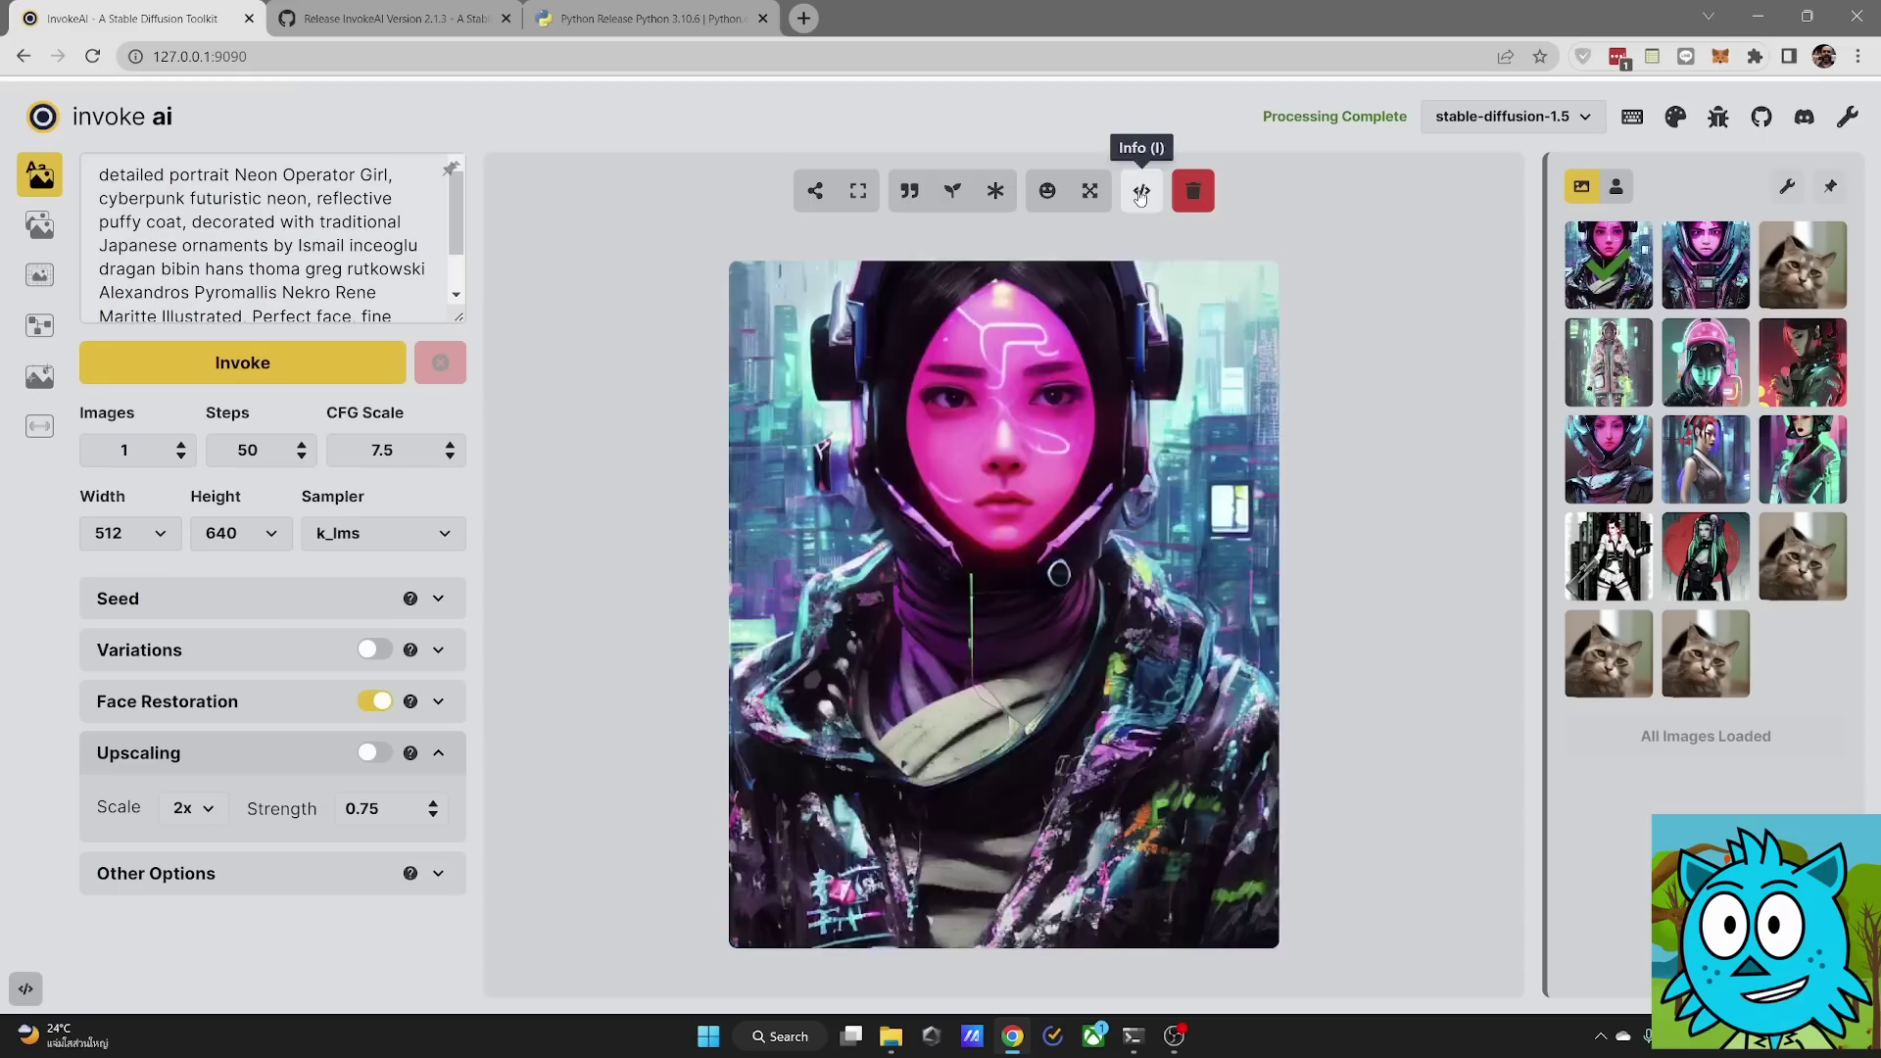
click(1273, 135)
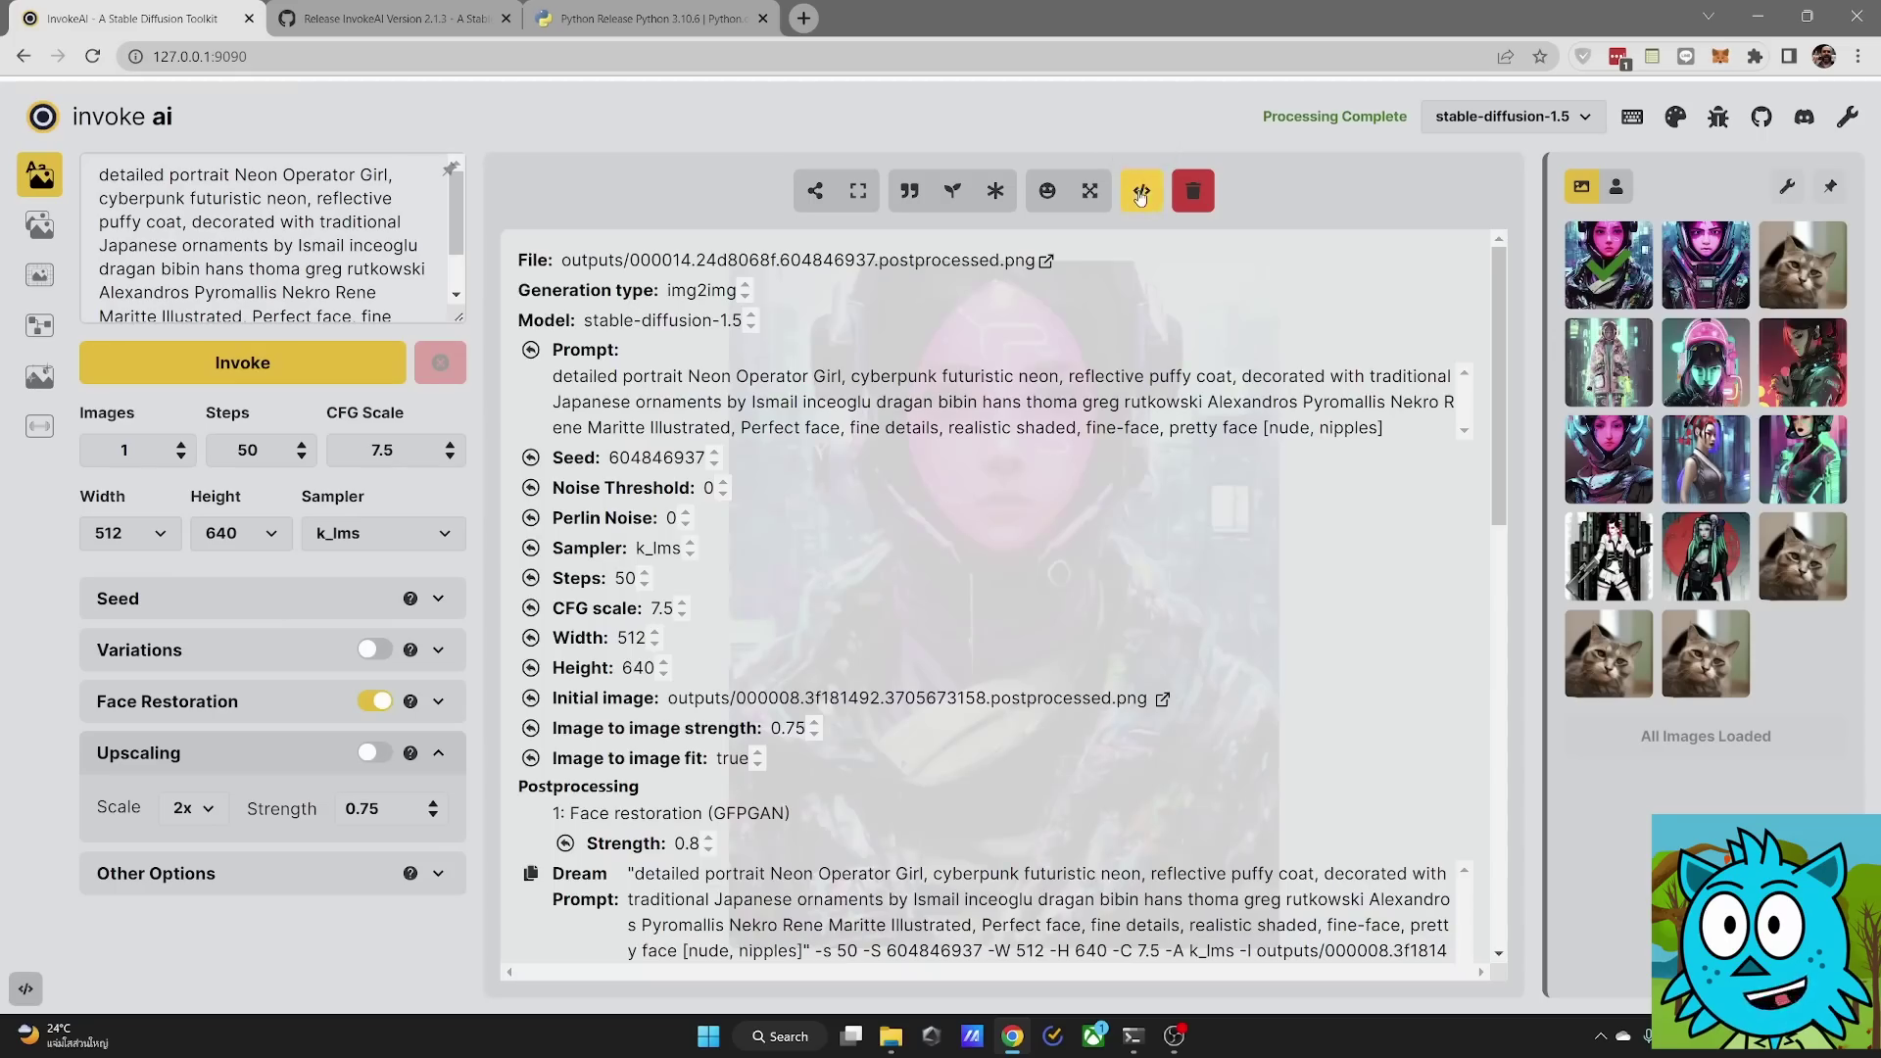
scroll(1061, 521, down, 10)
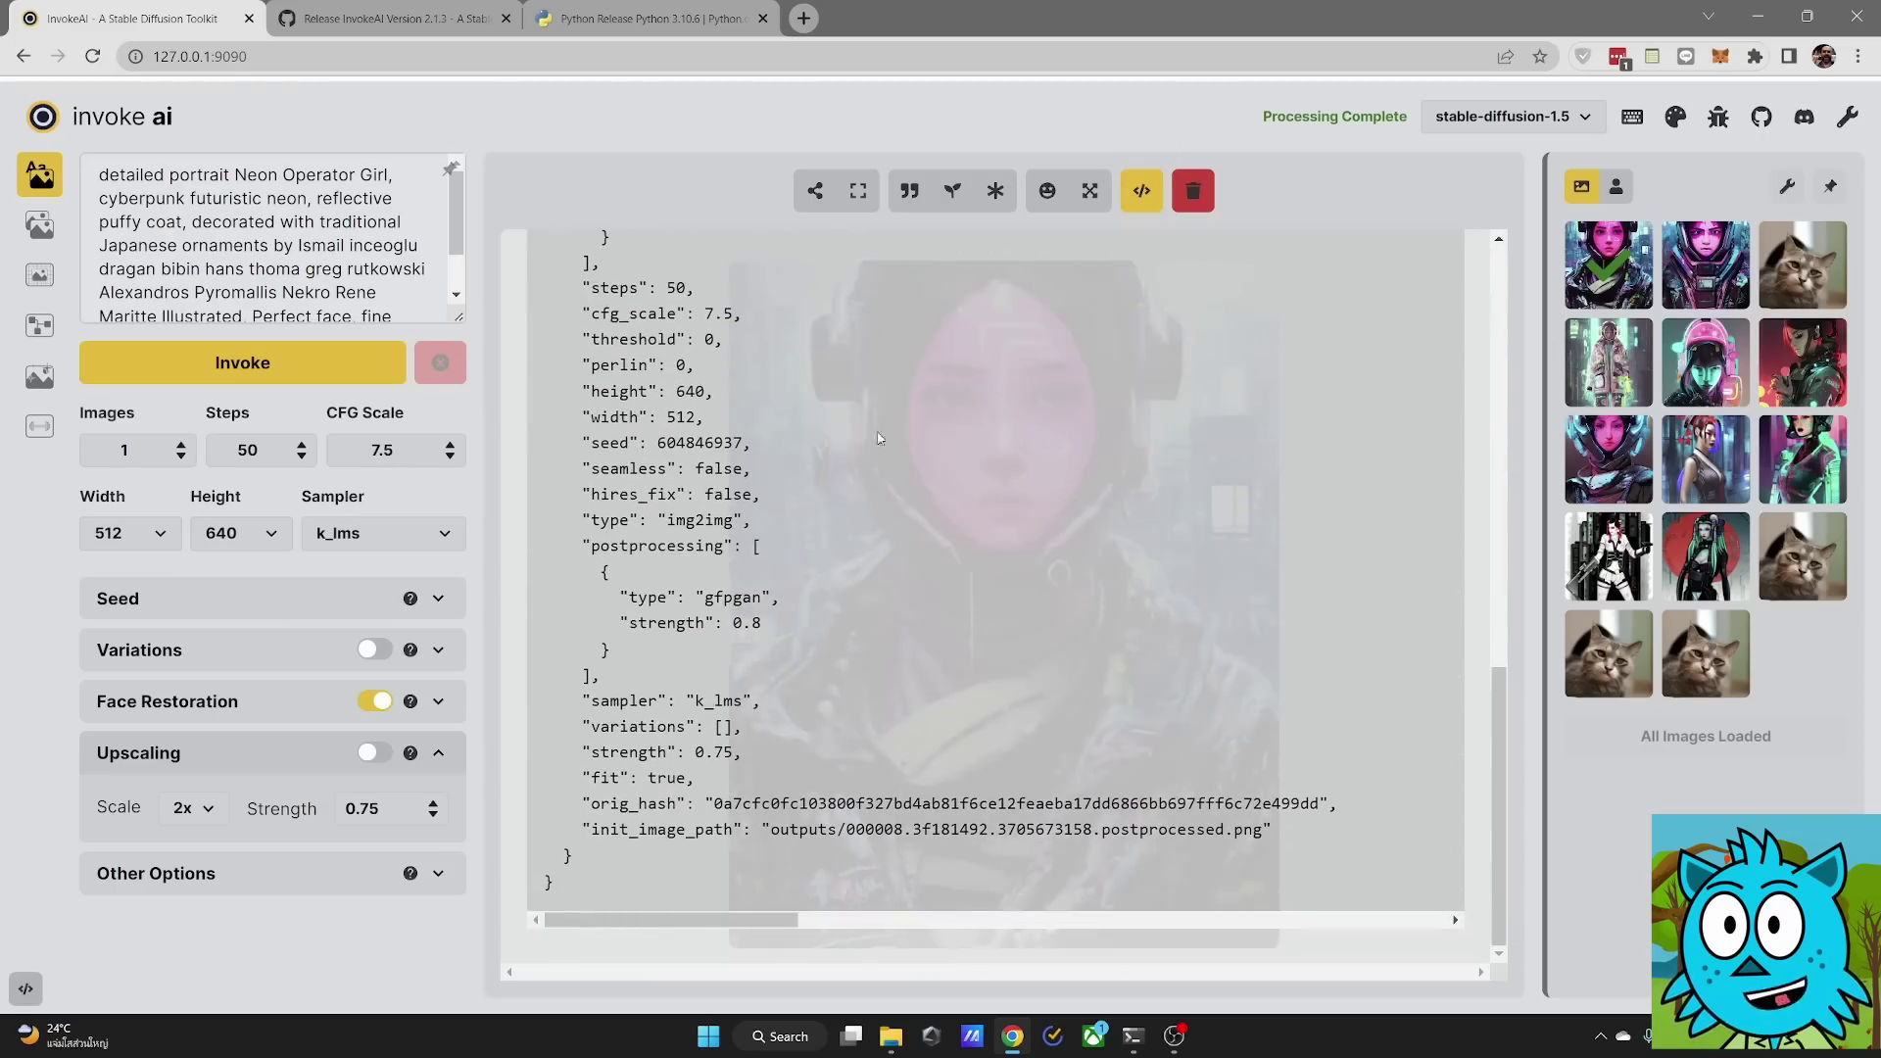
scroll(825, 430, up, 3)
scroll(825, 427, down, 3)
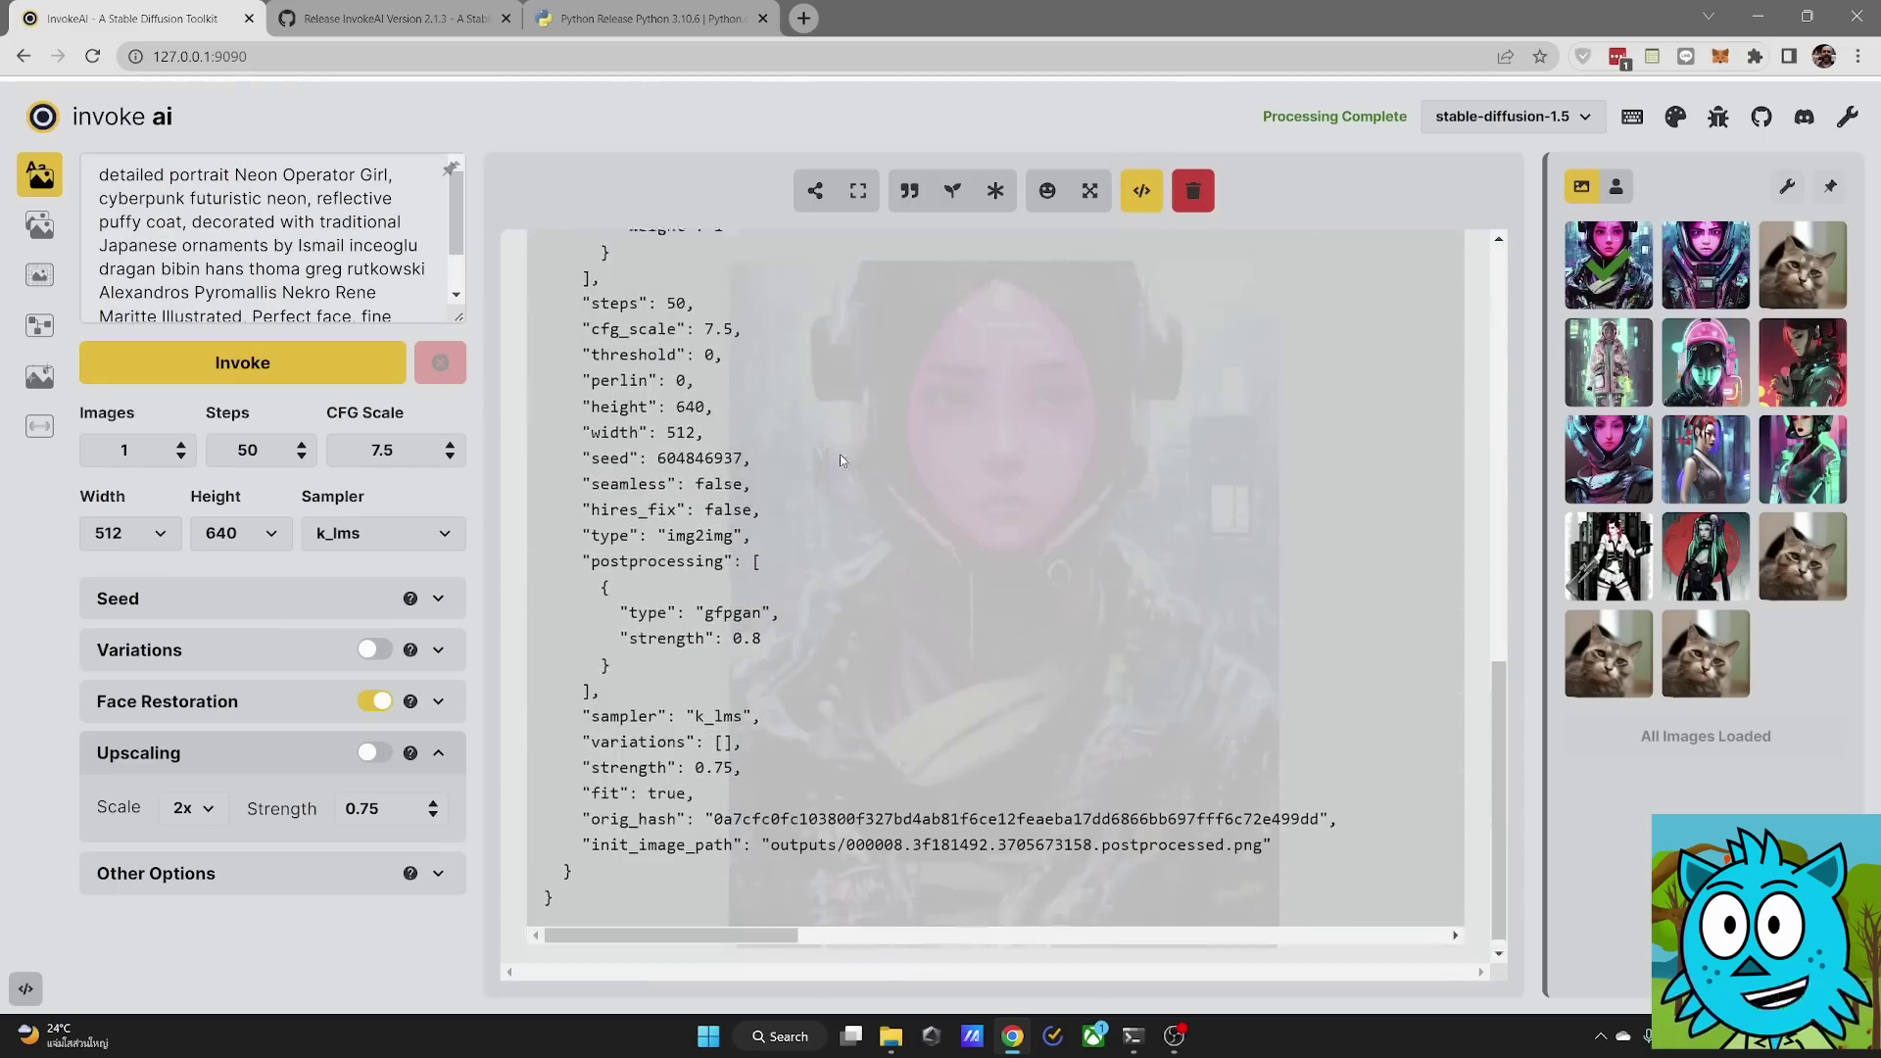
click(1133, 1038)
click(1133, 1038)
double_click(1141, 190)
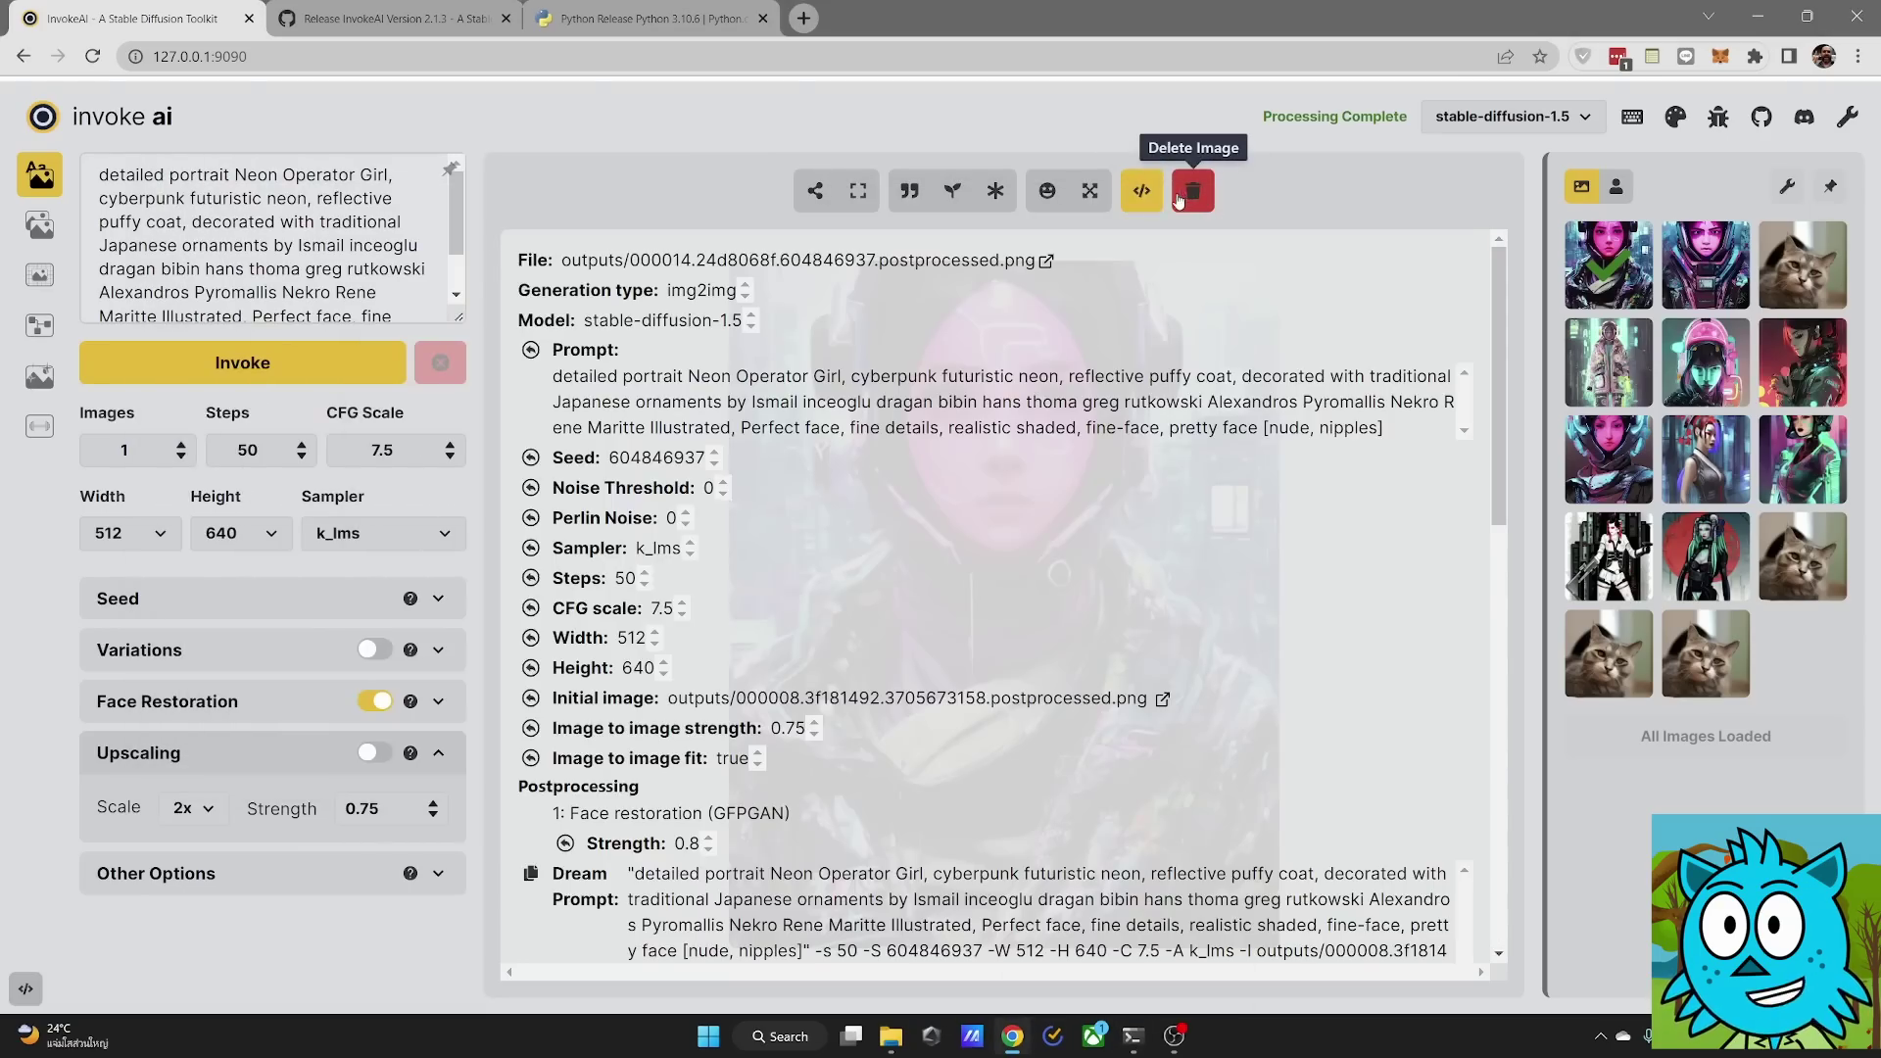
click(1142, 192)
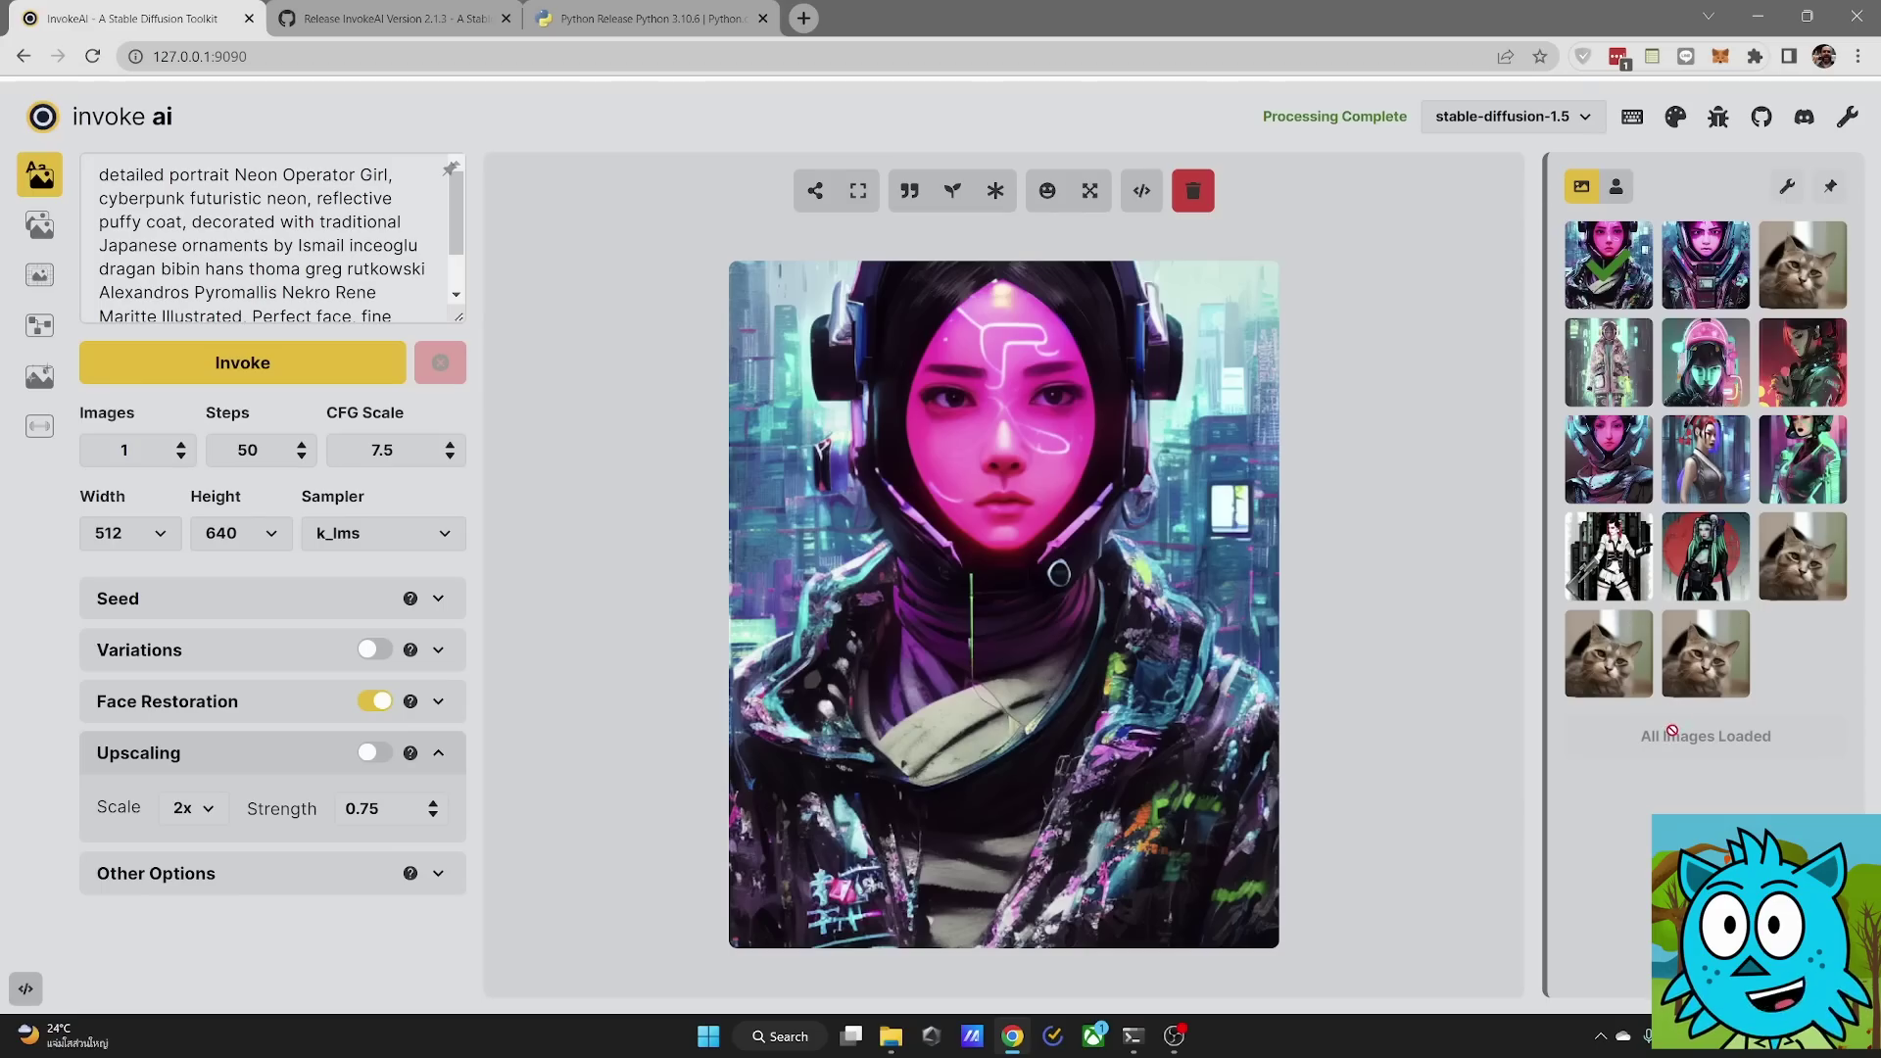
click(1506, 117)
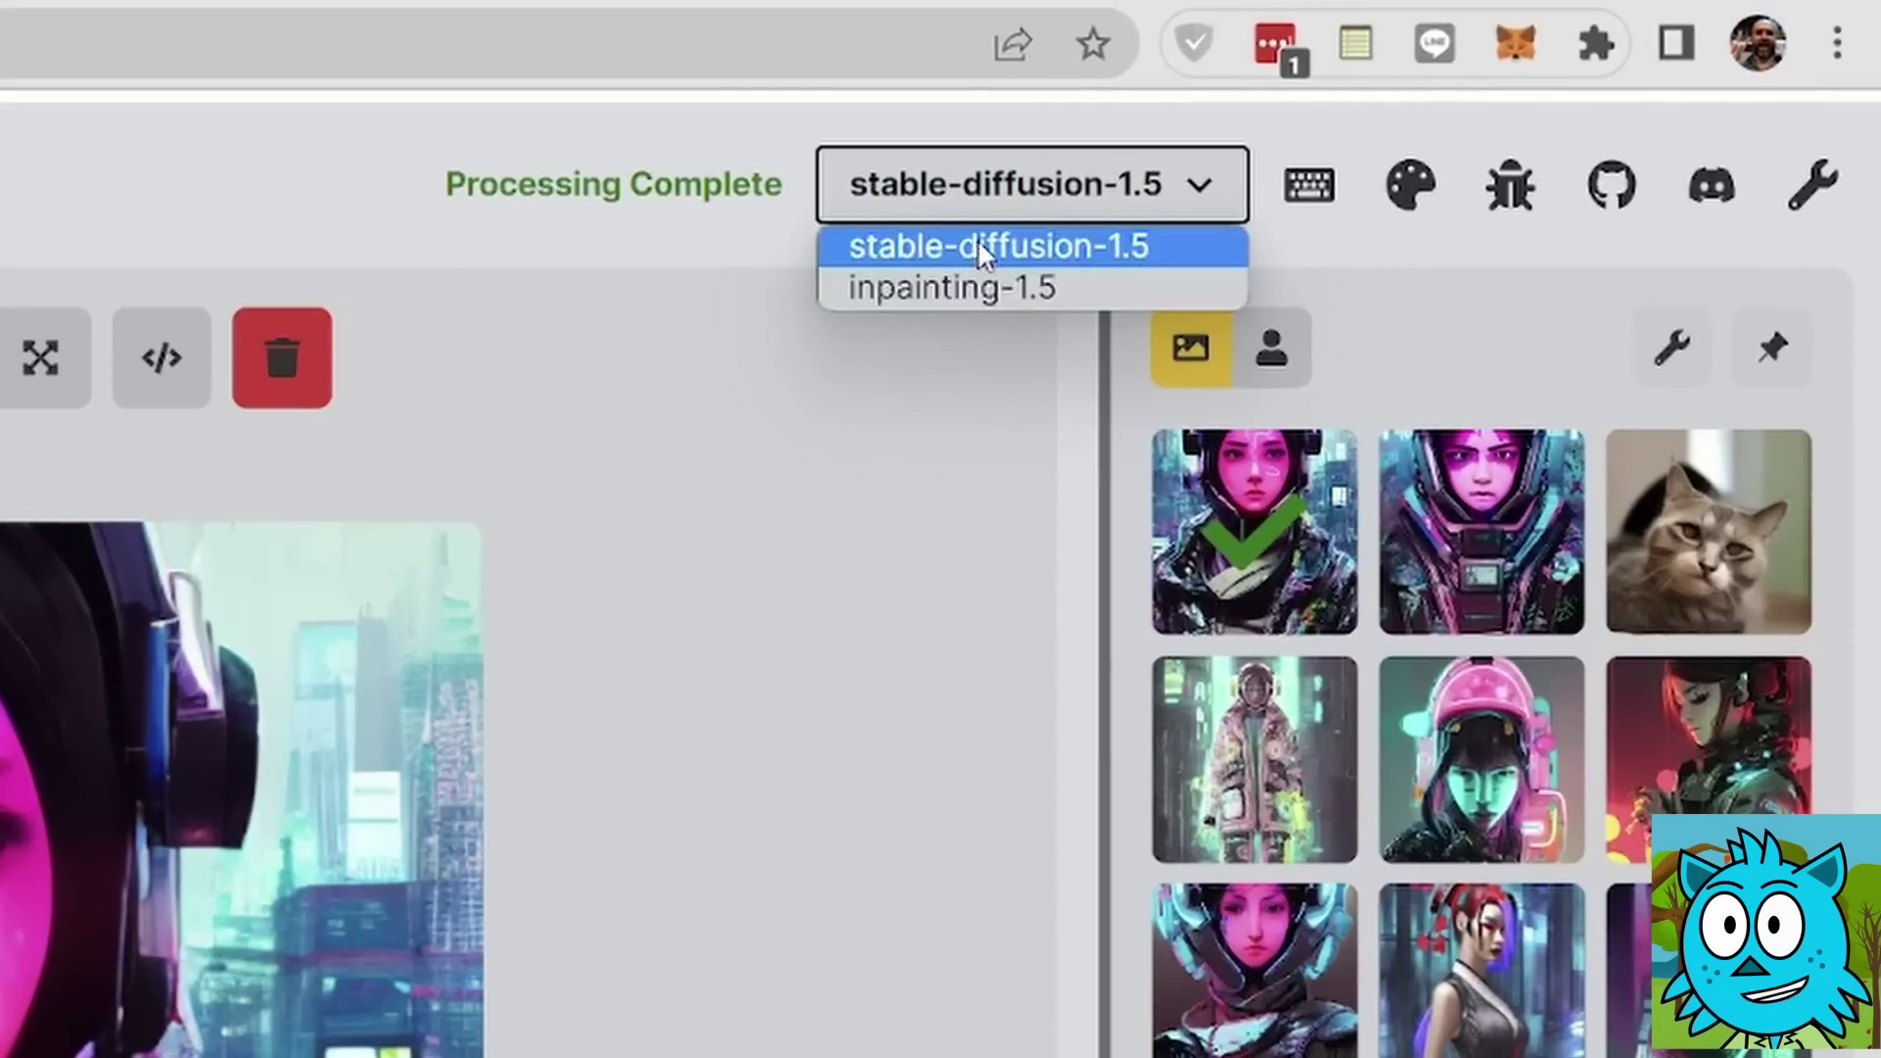
click(1041, 190)
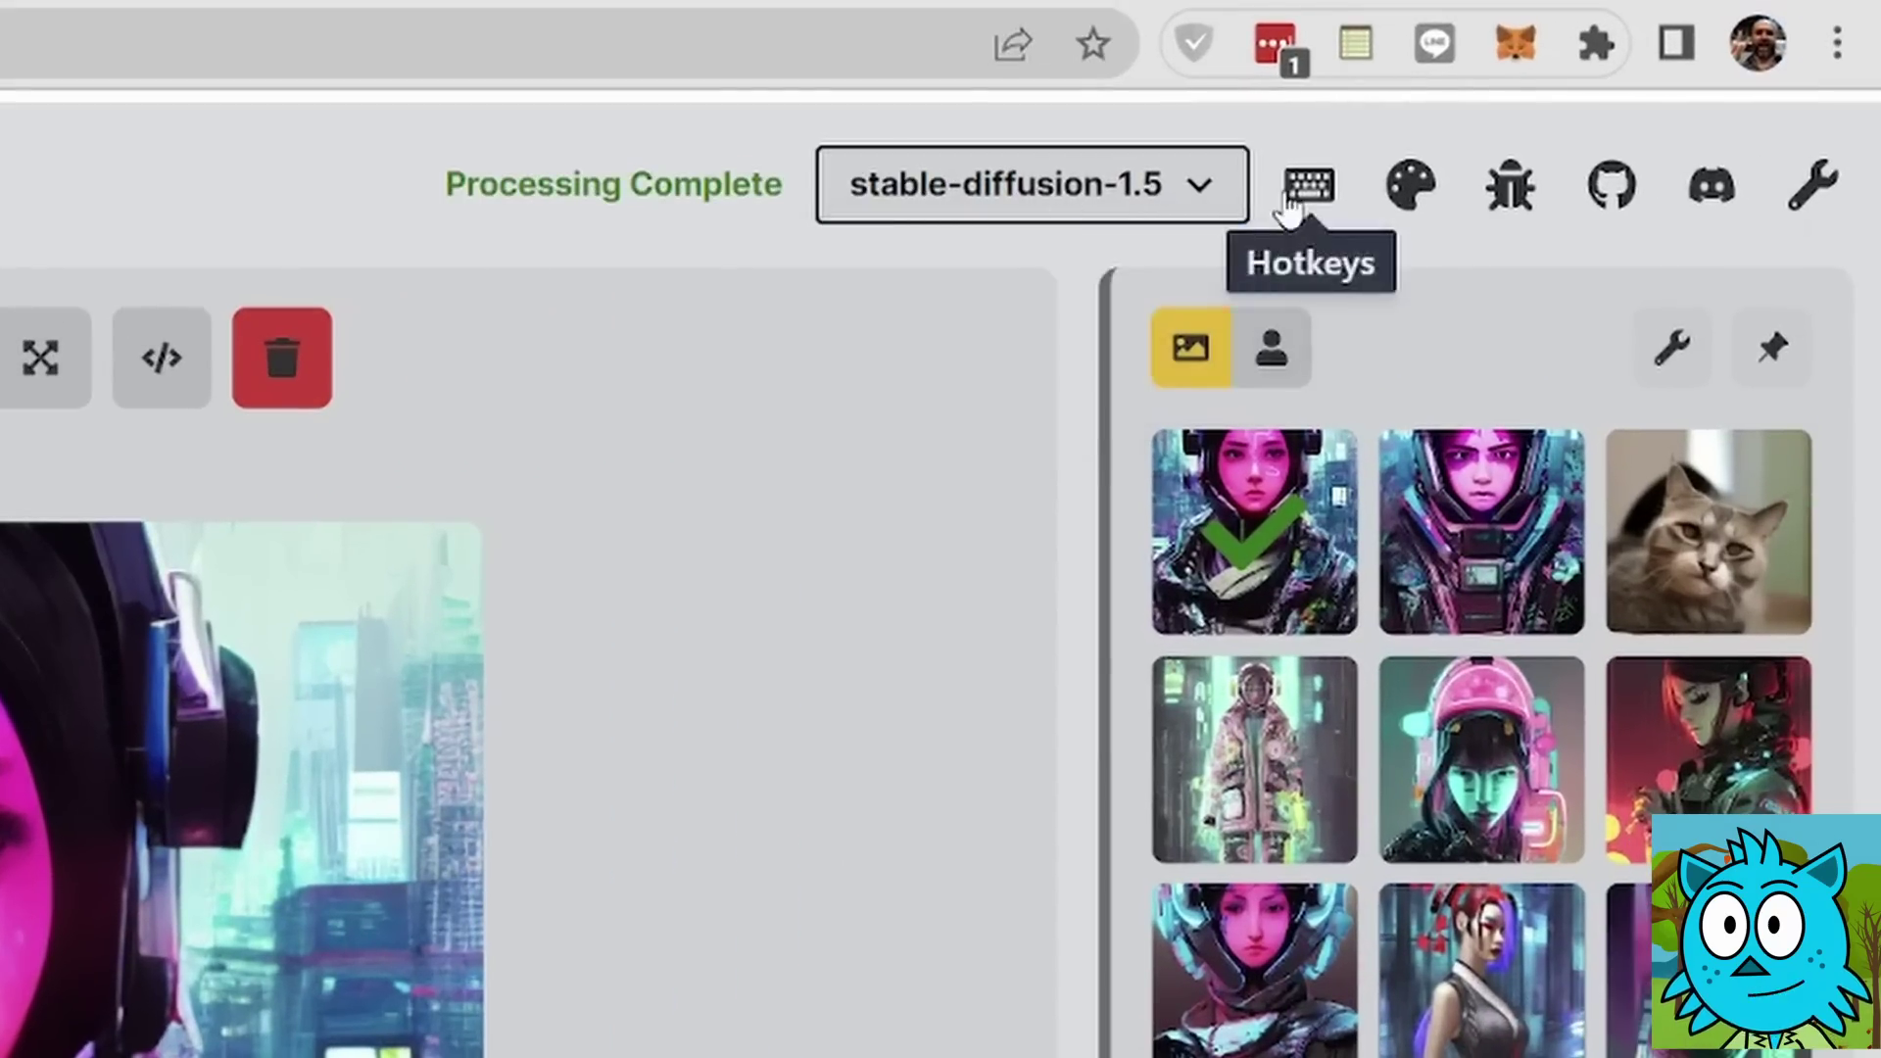
click(1283, 190)
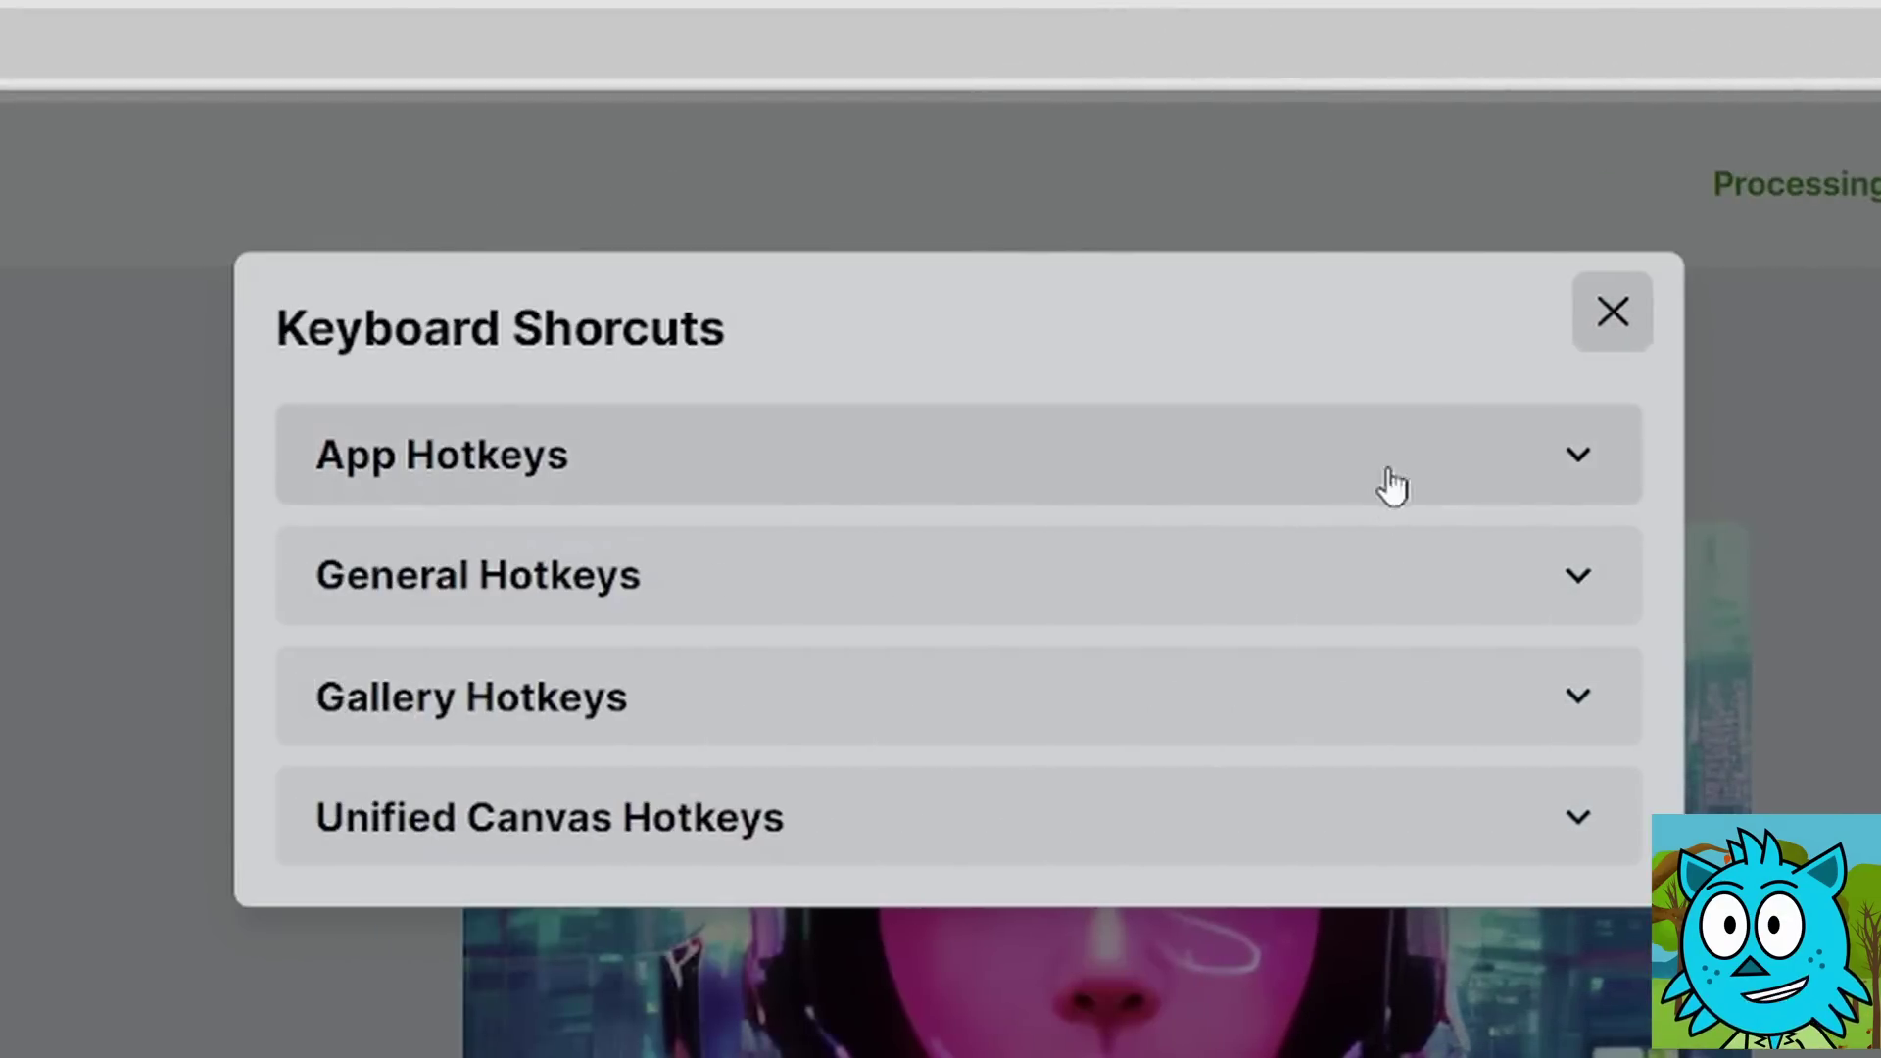
click(130, 482)
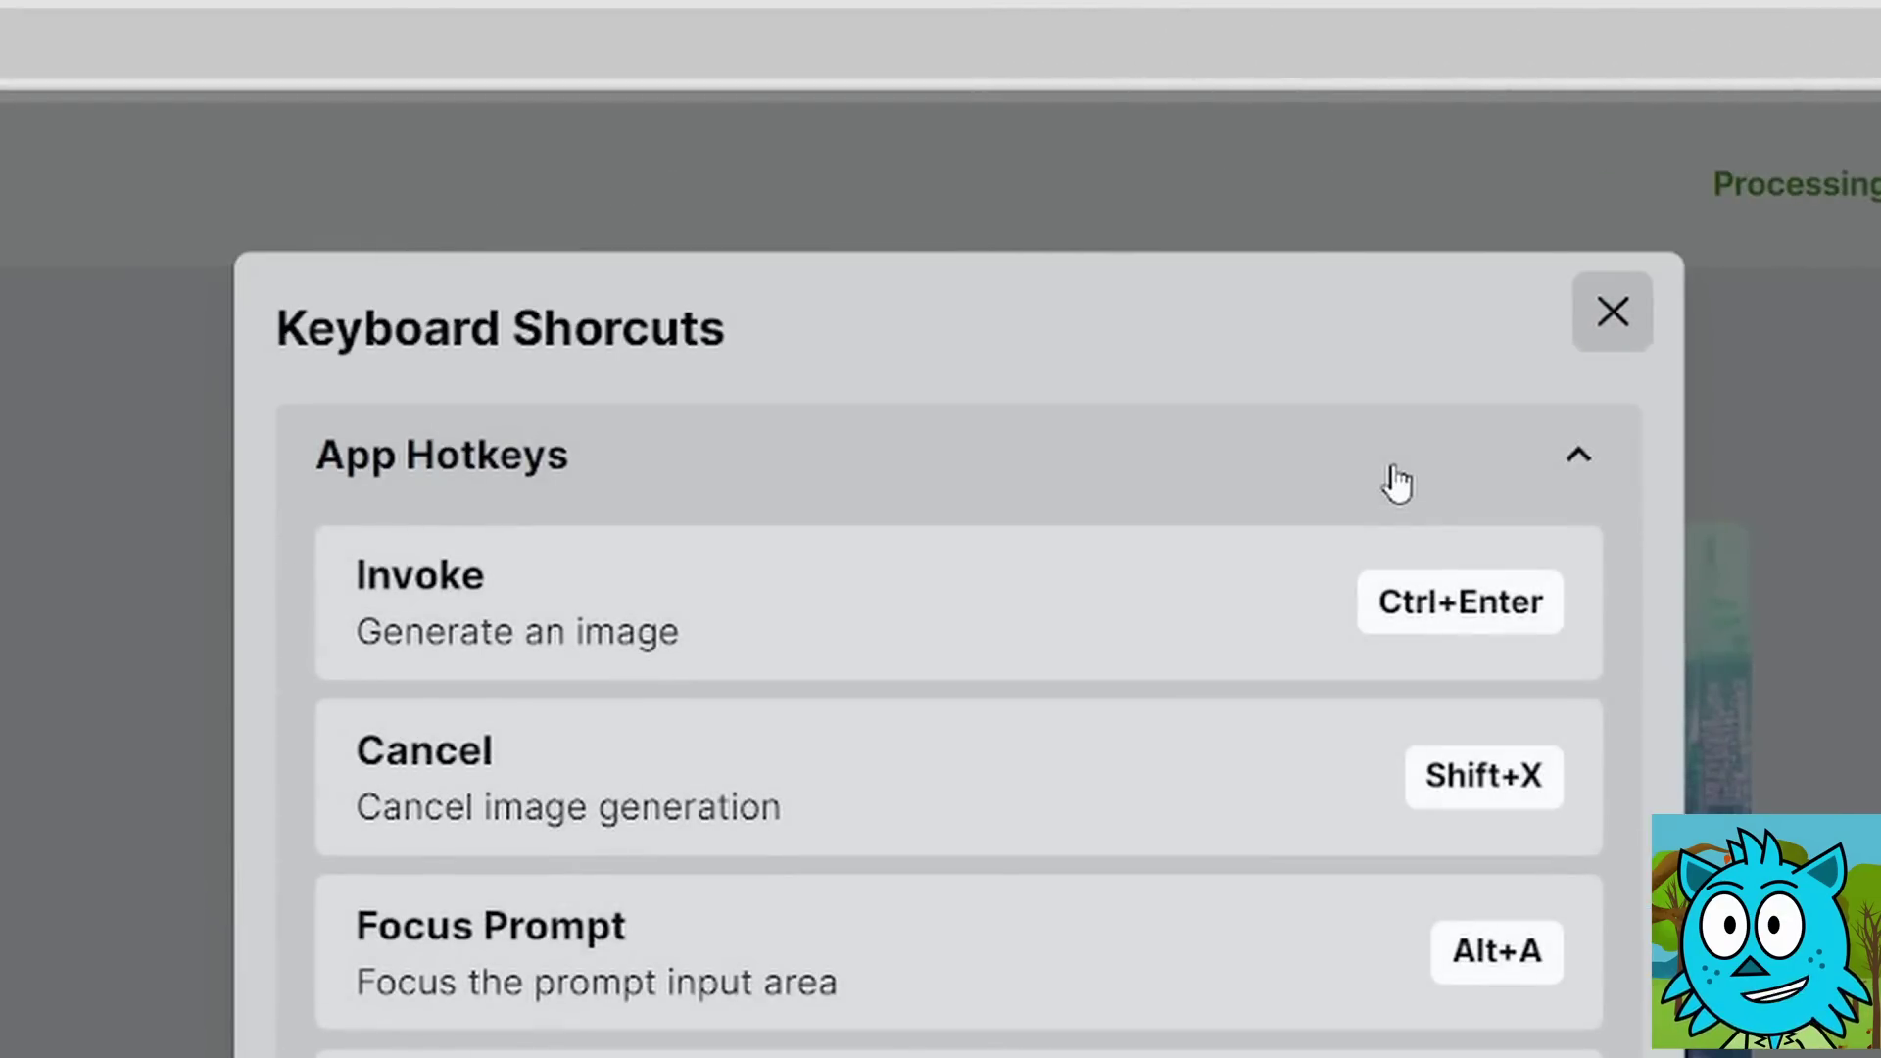
click(1398, 482)
click(1612, 311)
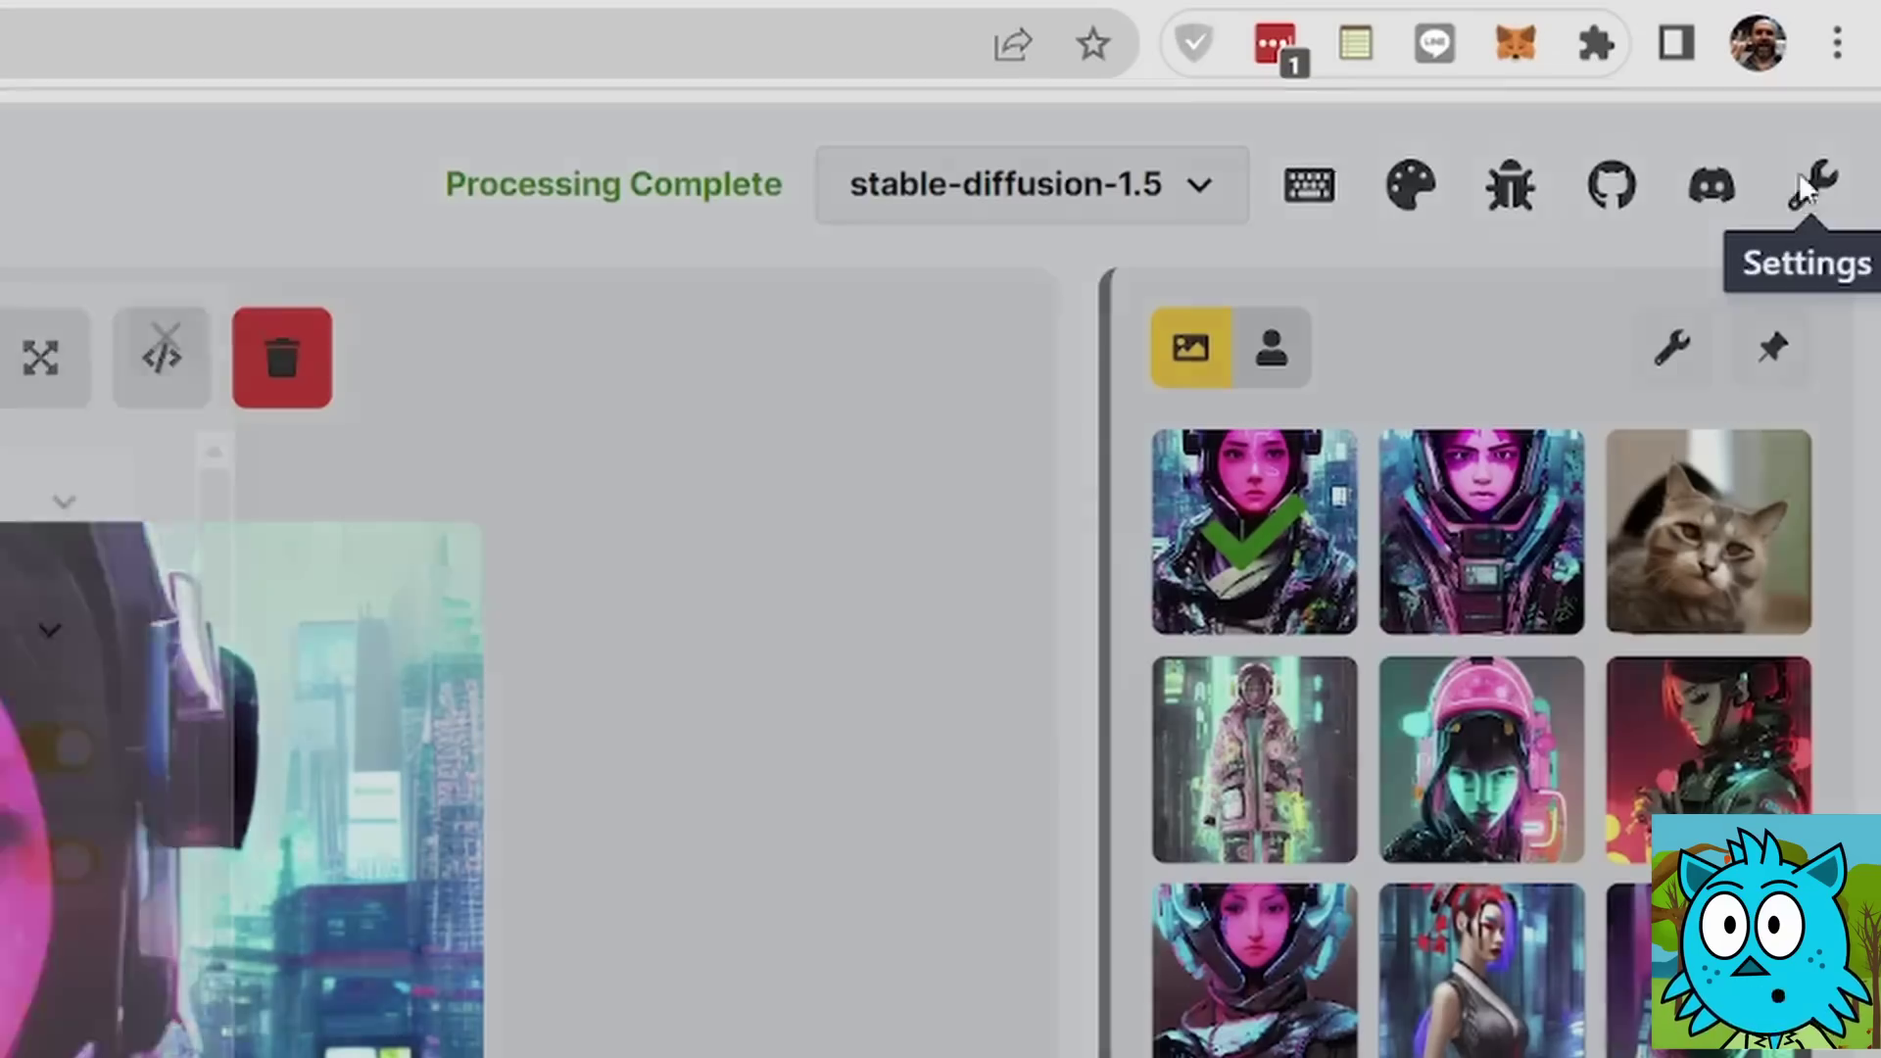
Step: Review the InvokeAI Settings window, then close it
click(1802, 188)
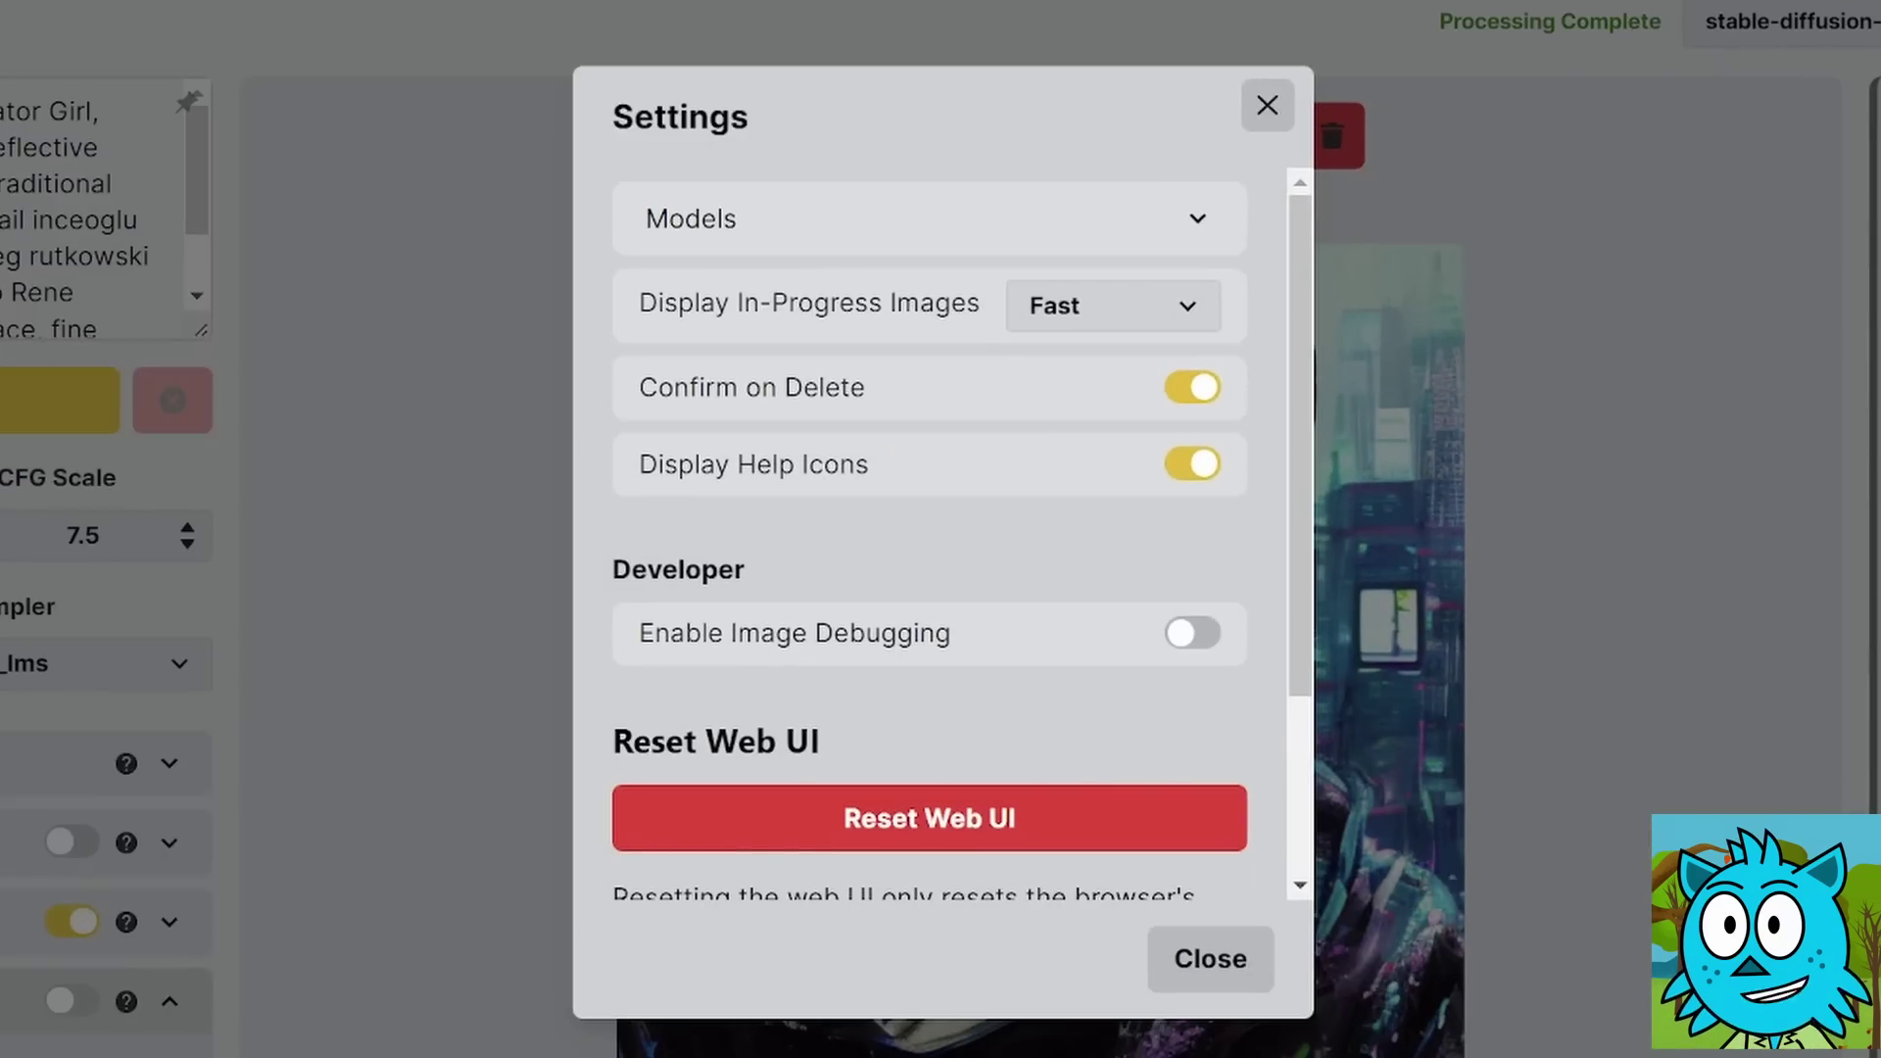
click(1440, 96)
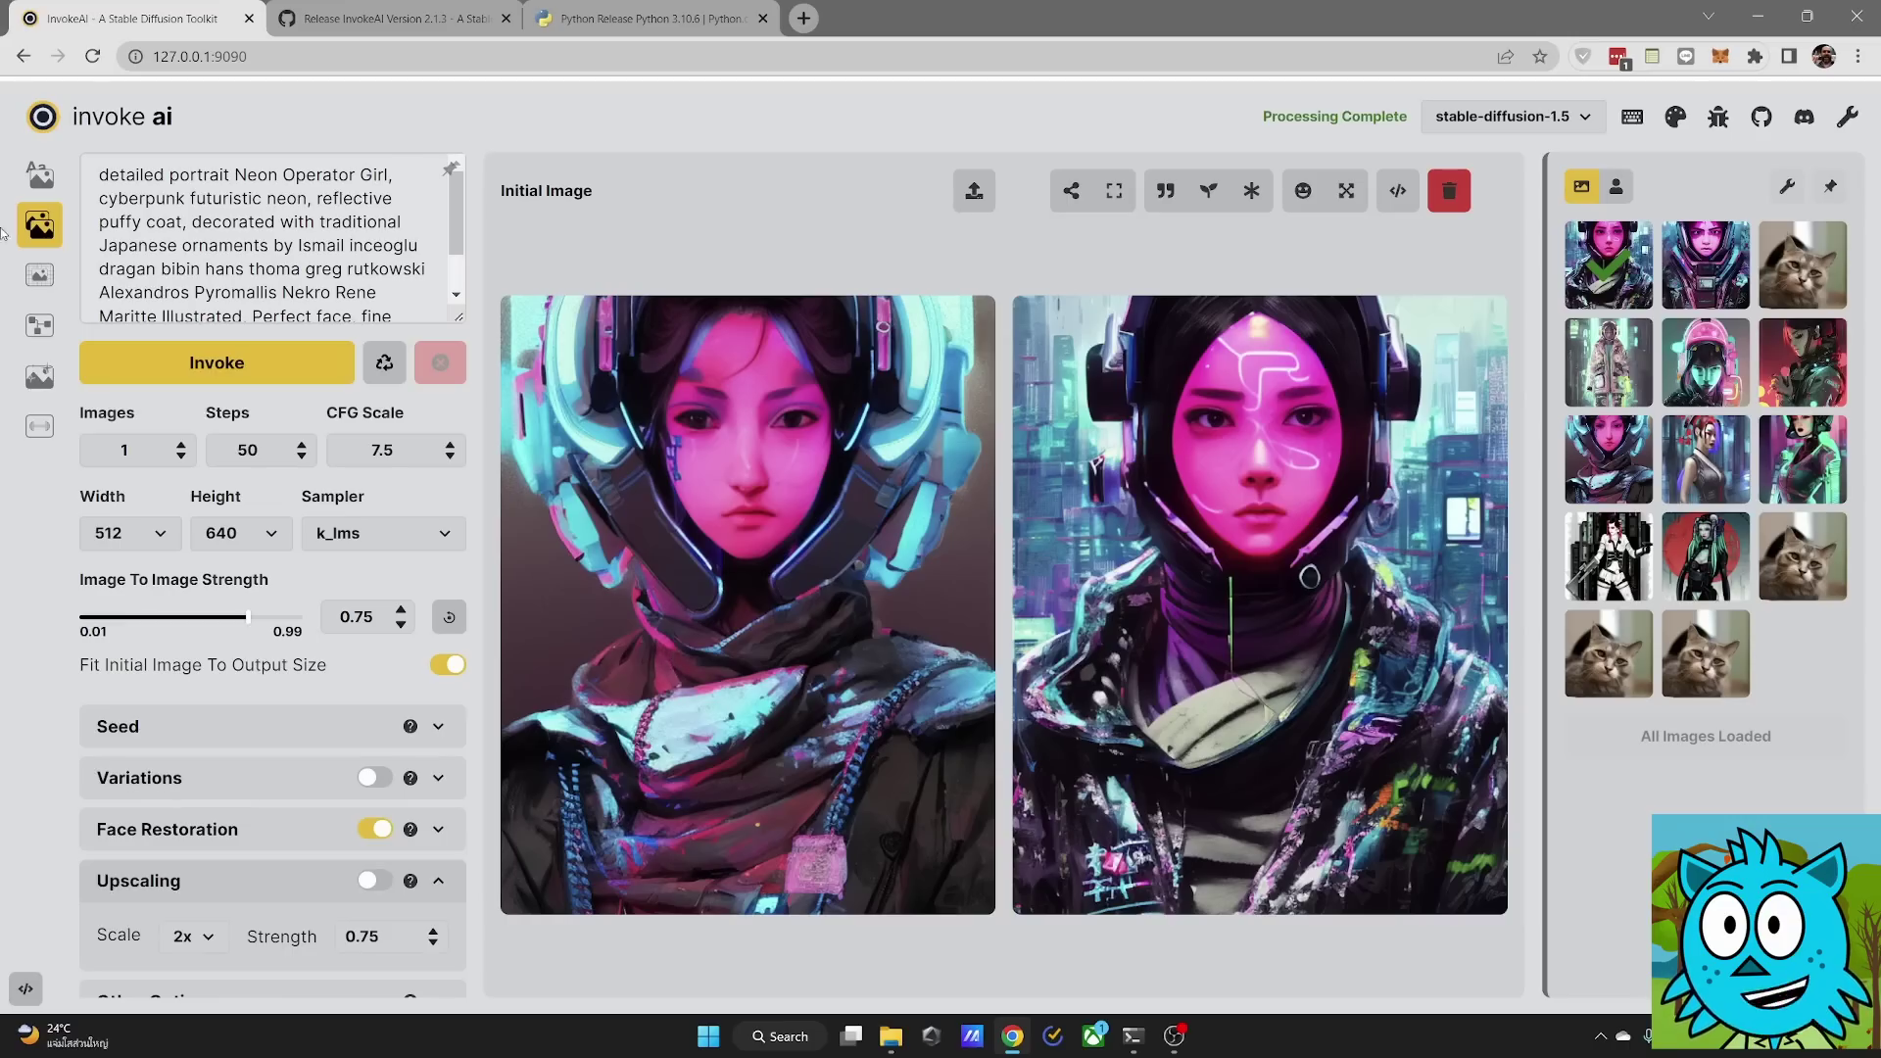
Step: Switch to the Unified Canvas, zoom out, and pan so the neon cityscape is centred in view
click(41, 278)
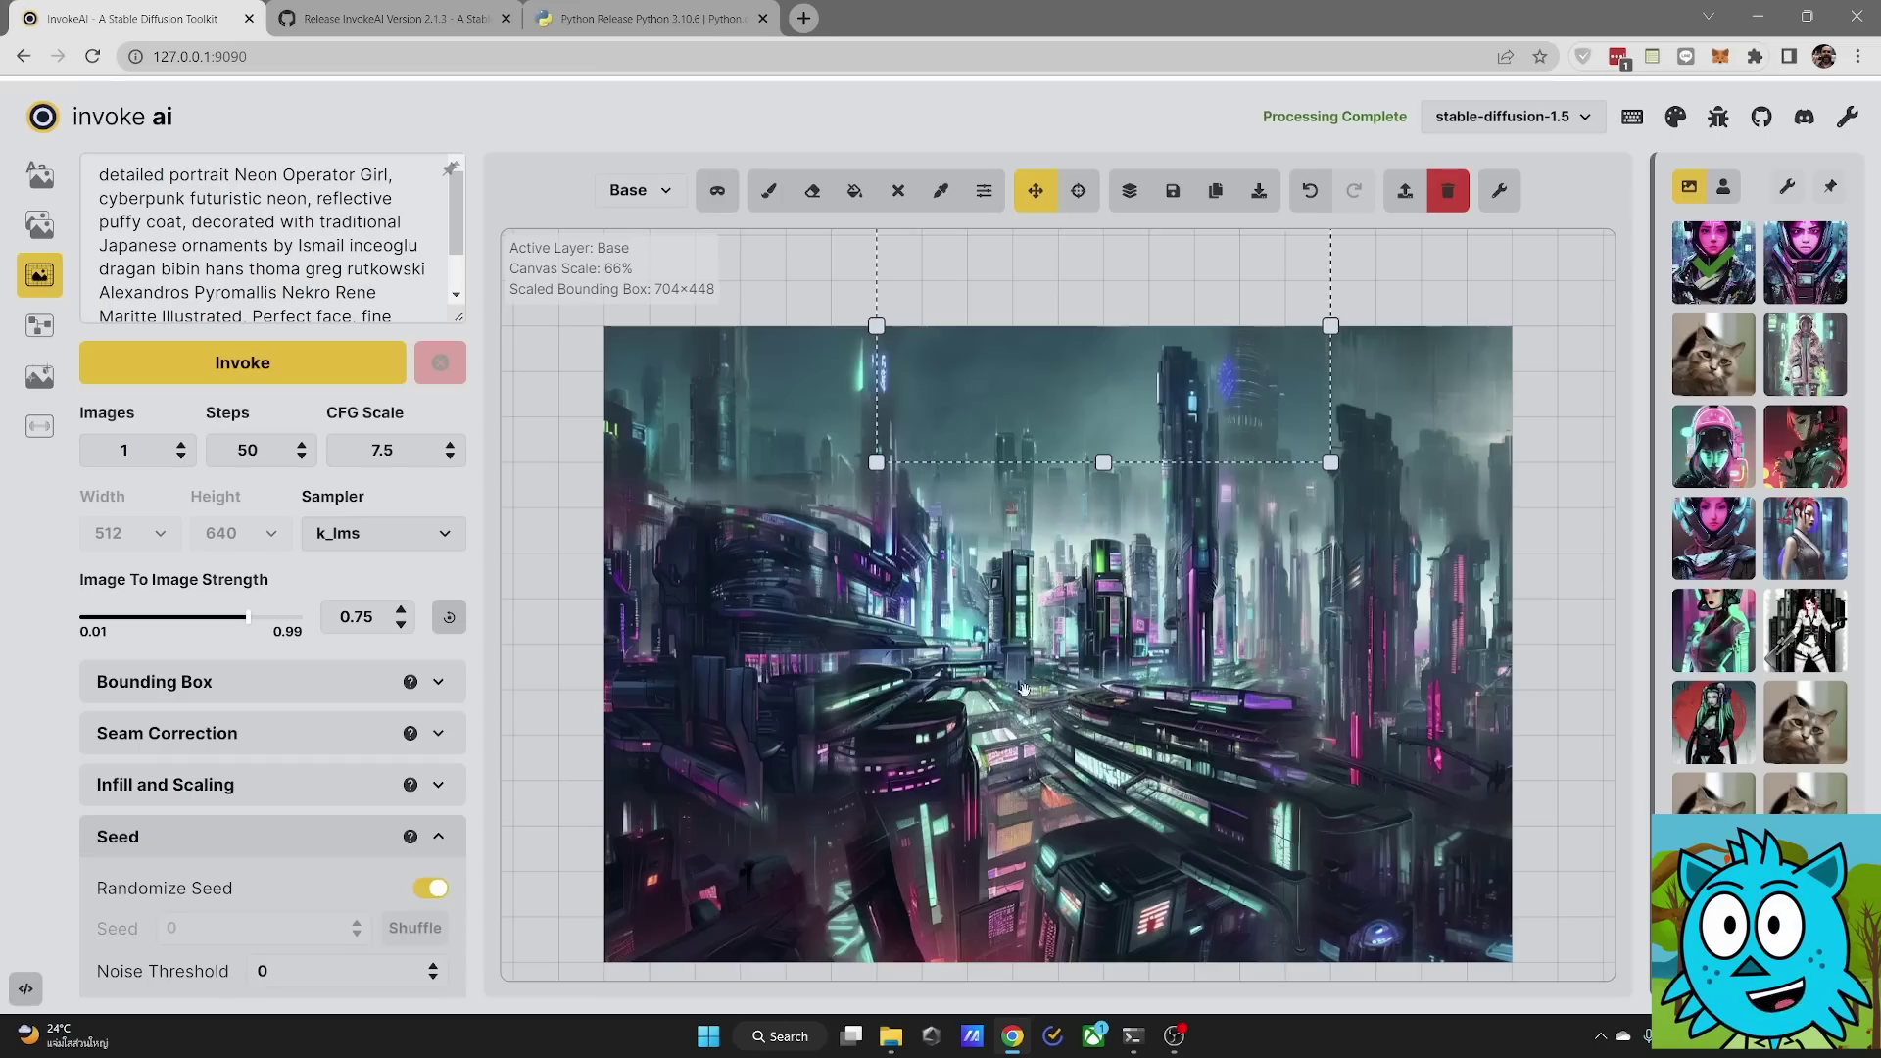
scroll(1023, 689, down, 10)
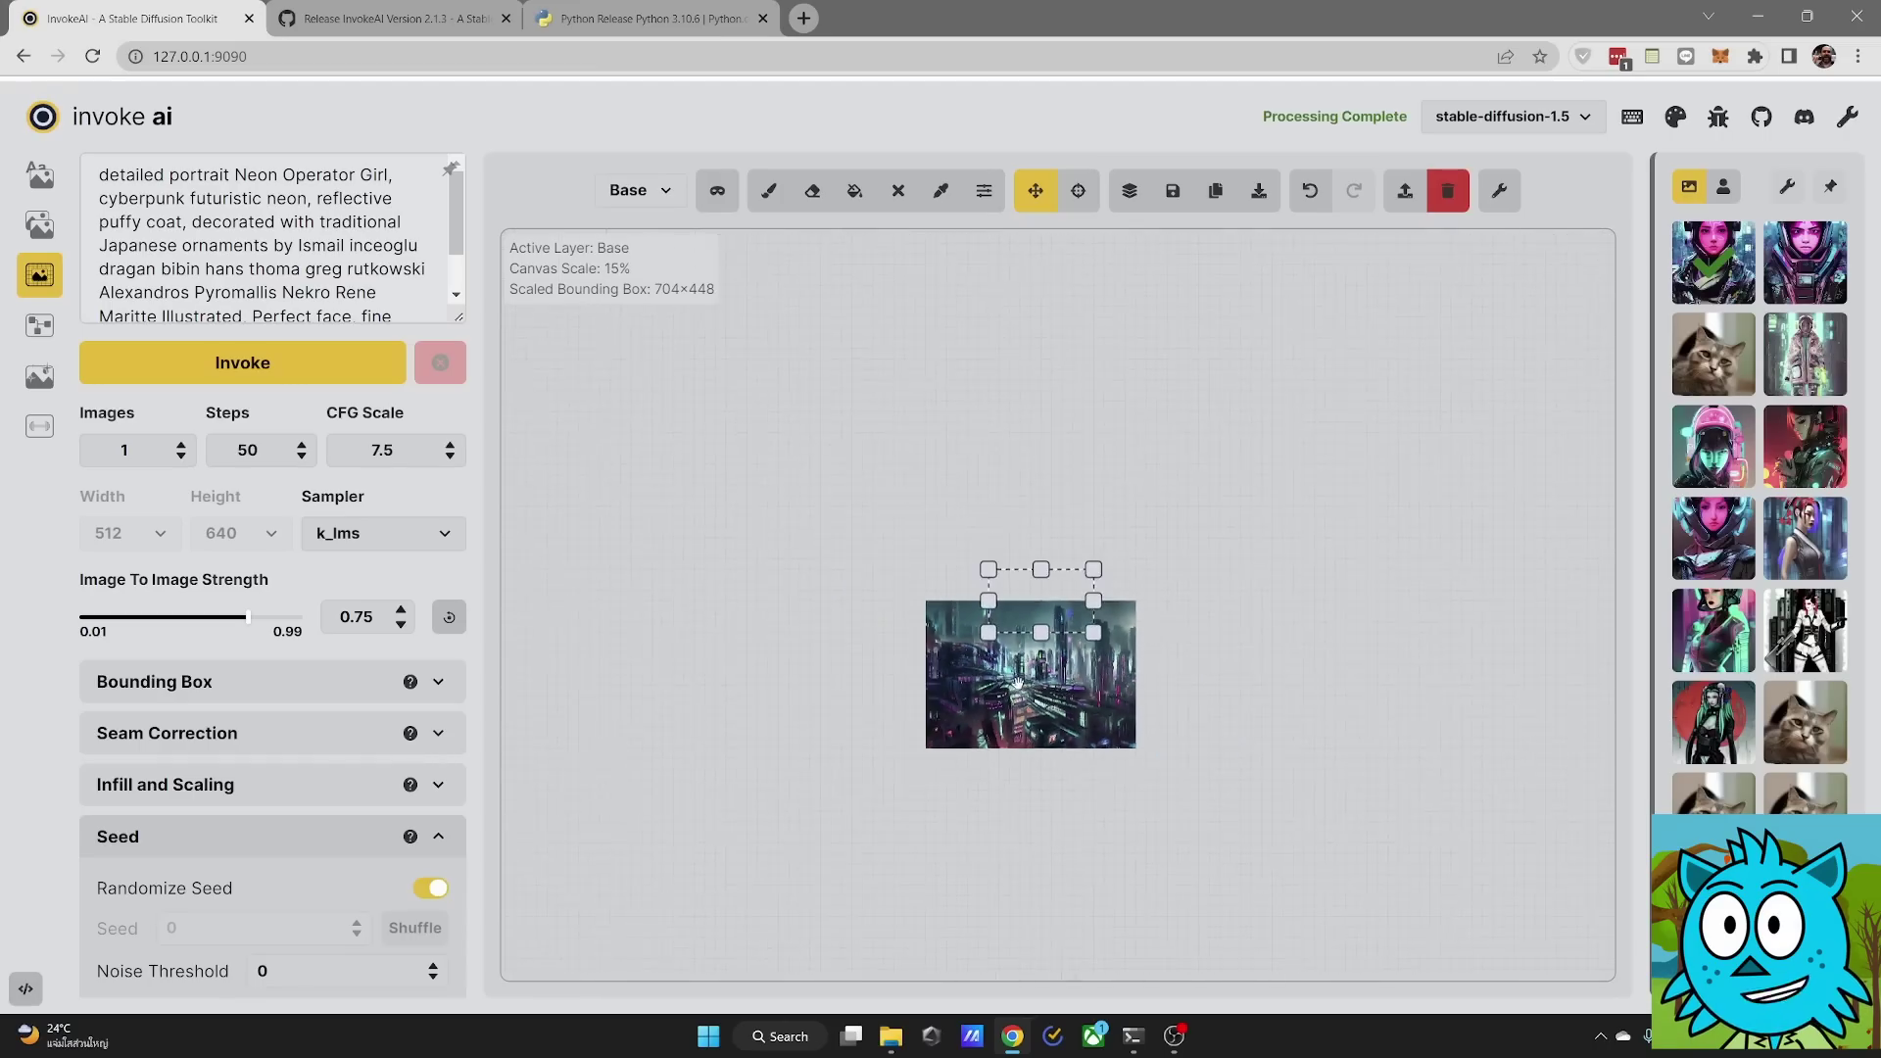
drag(847, 610, 846, 934)
drag(1066, 301, 1079, 796)
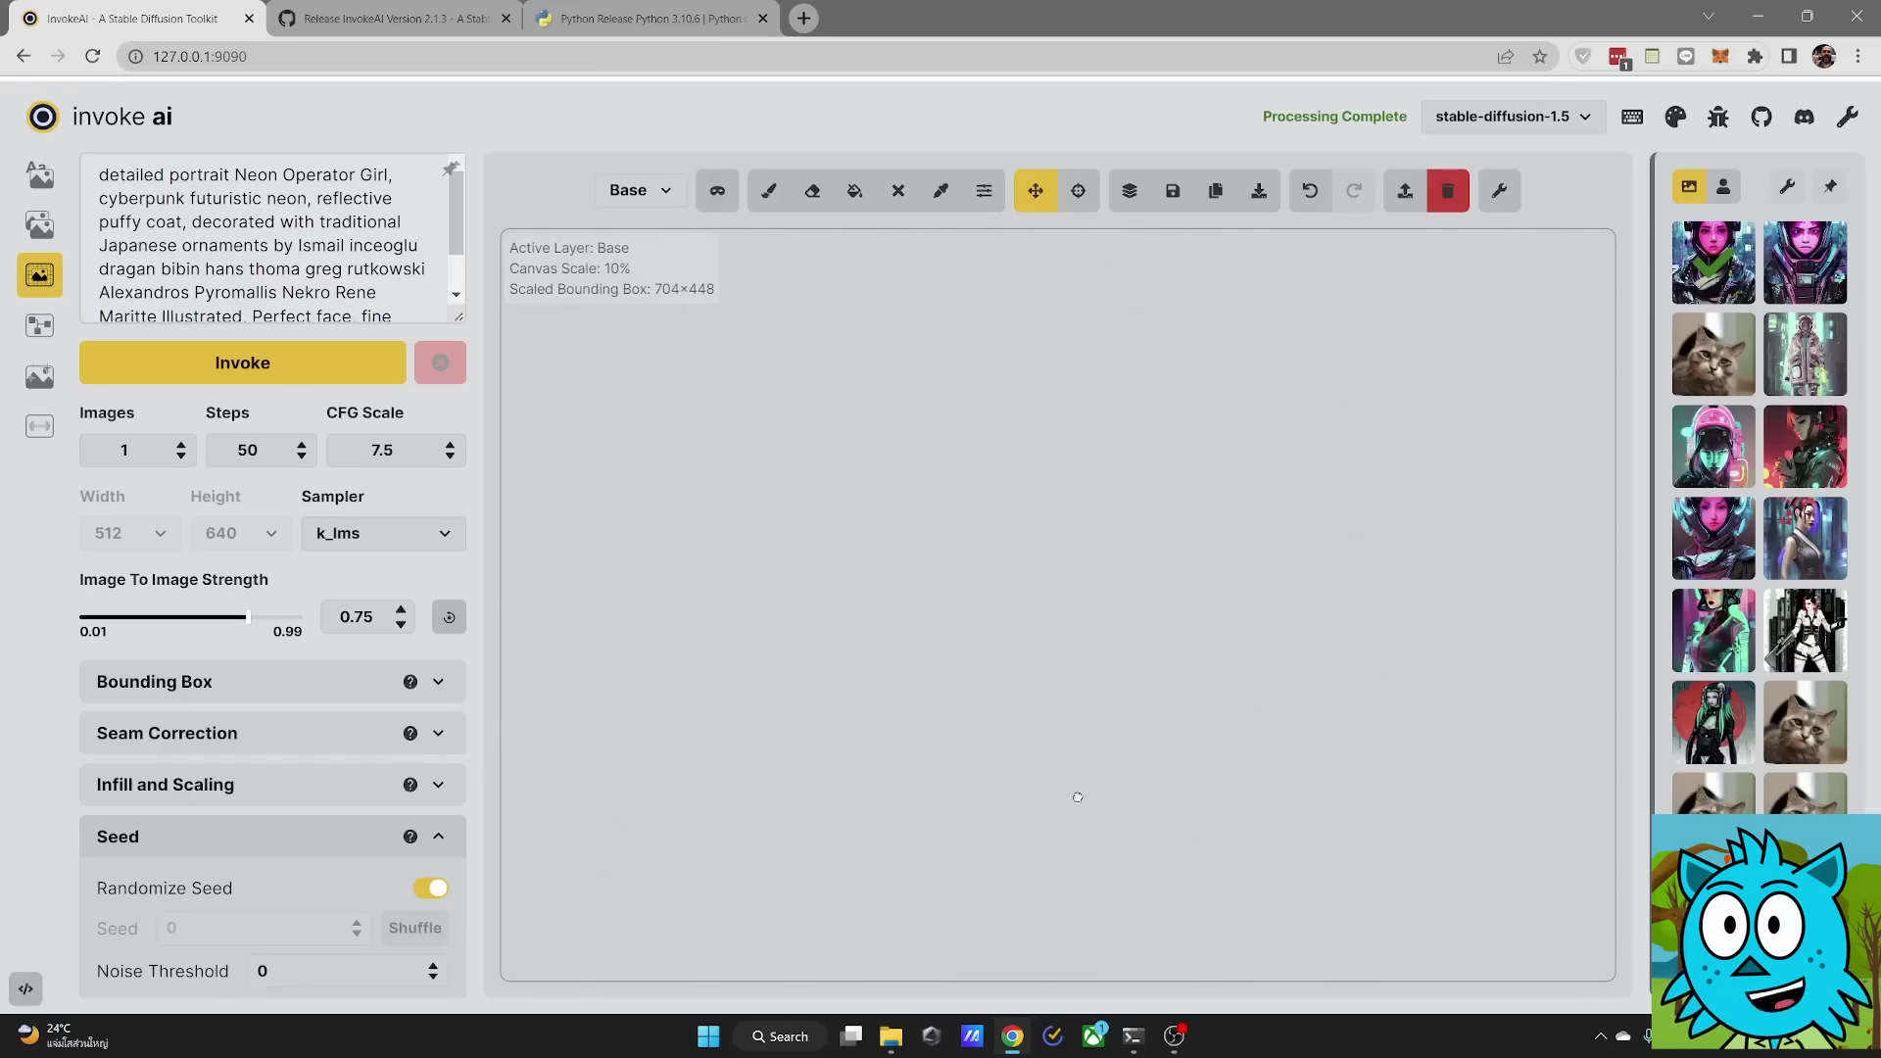
drag(1084, 671, 1105, 307)
drag(1097, 703, 1097, 383)
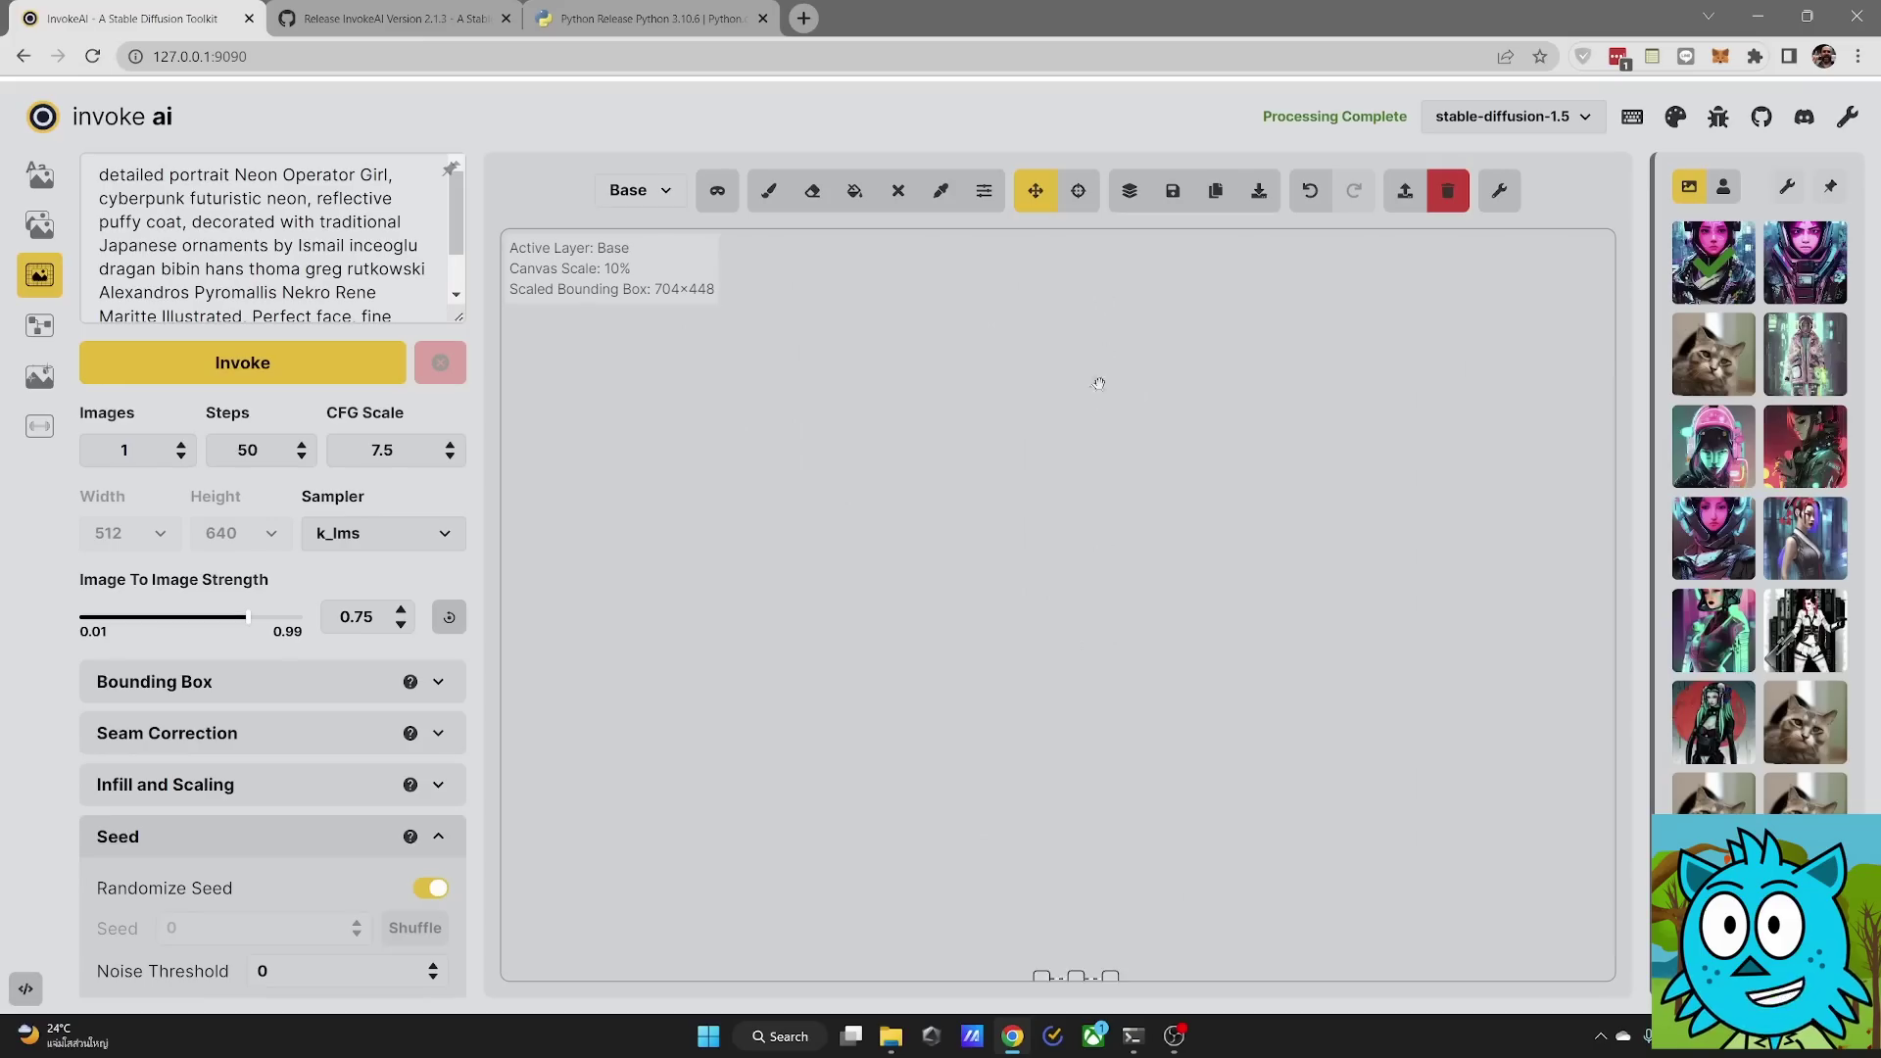
drag(1062, 834, 1079, 494)
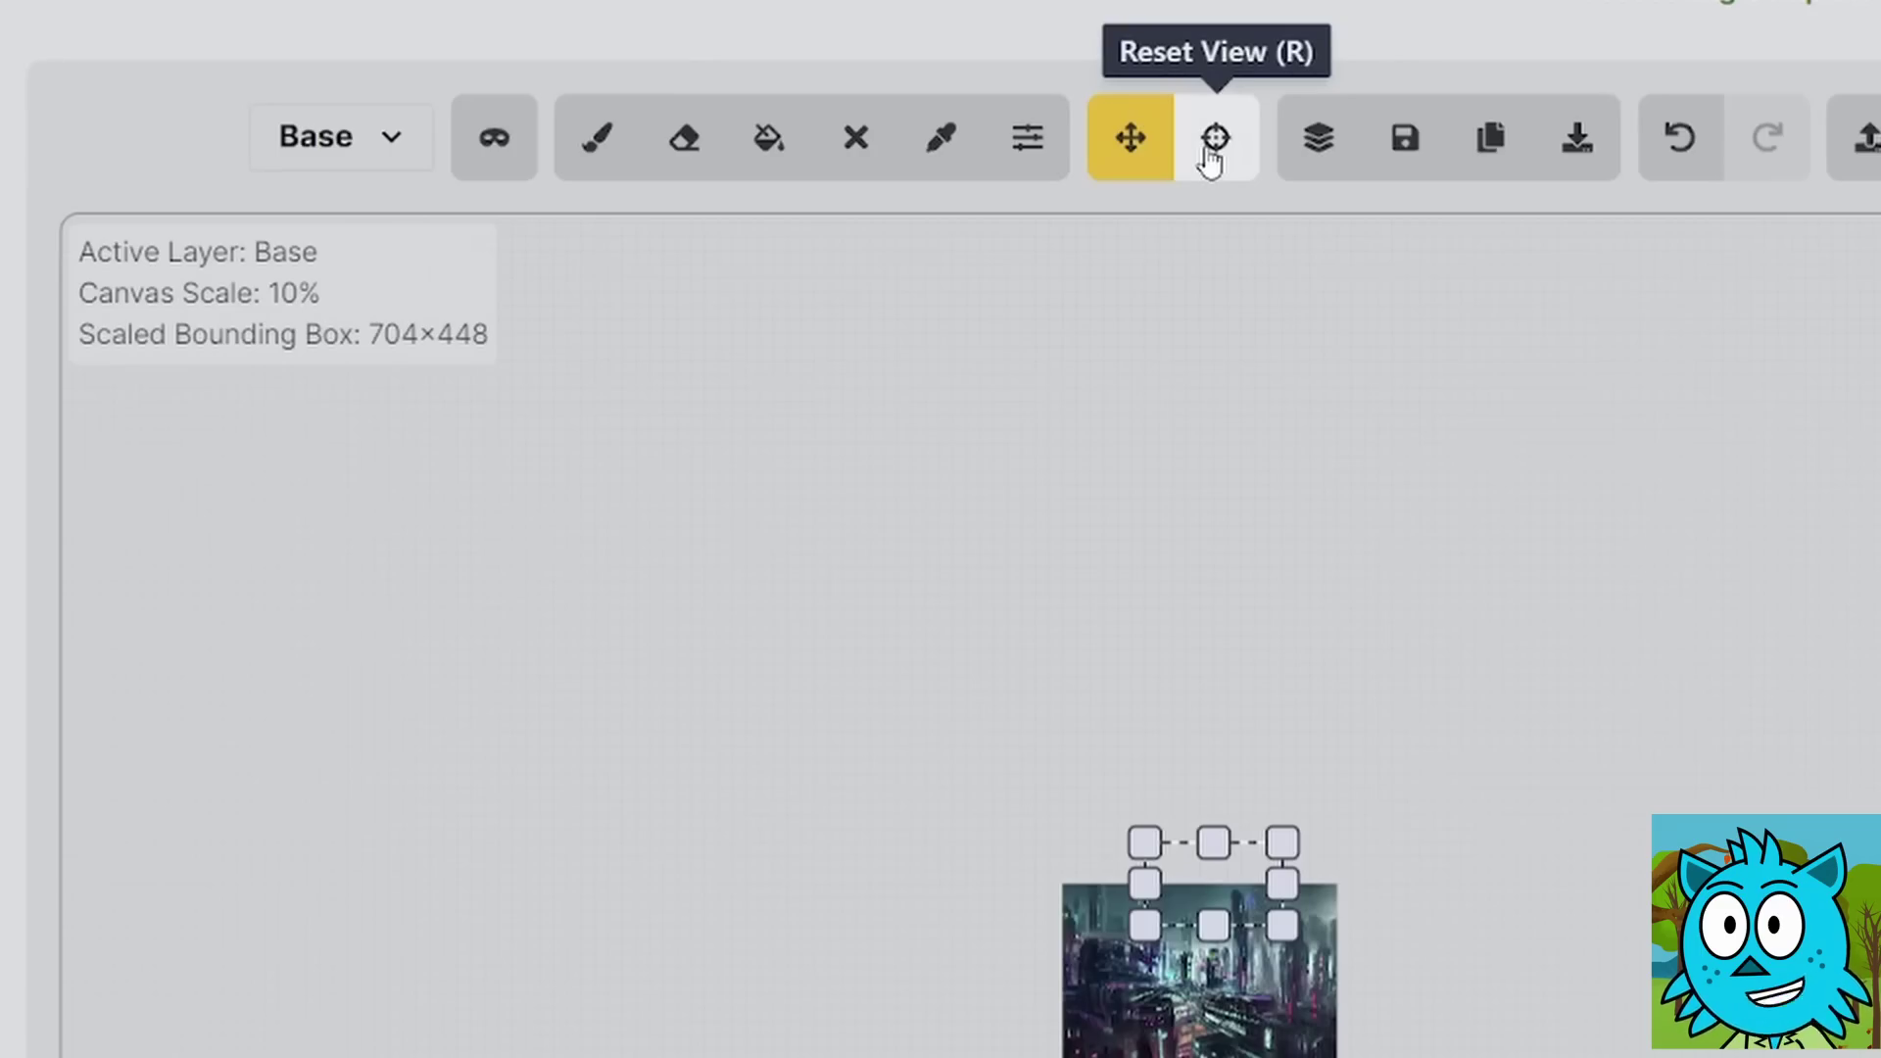
Step: Recentre the canvas at 66%, then move and resize the bounding box to 704×448
click(1211, 151)
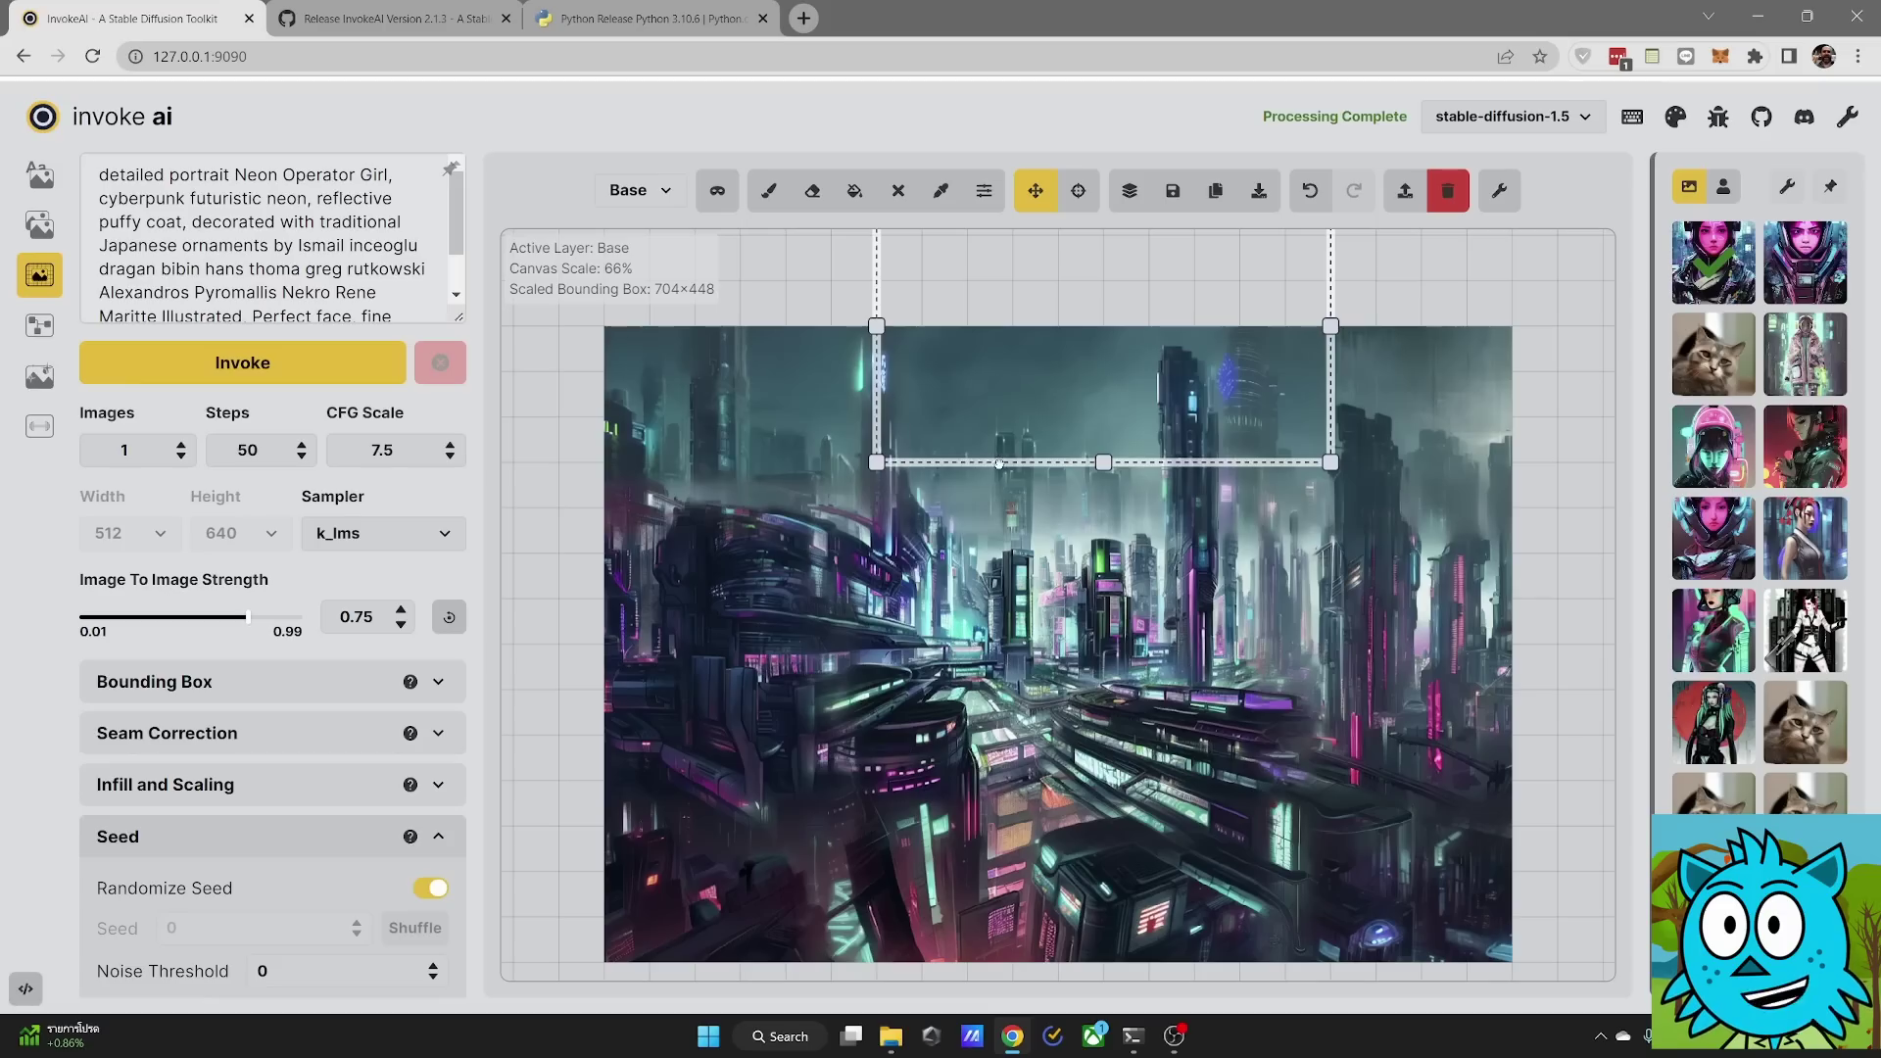
drag(1000, 464, 907, 562)
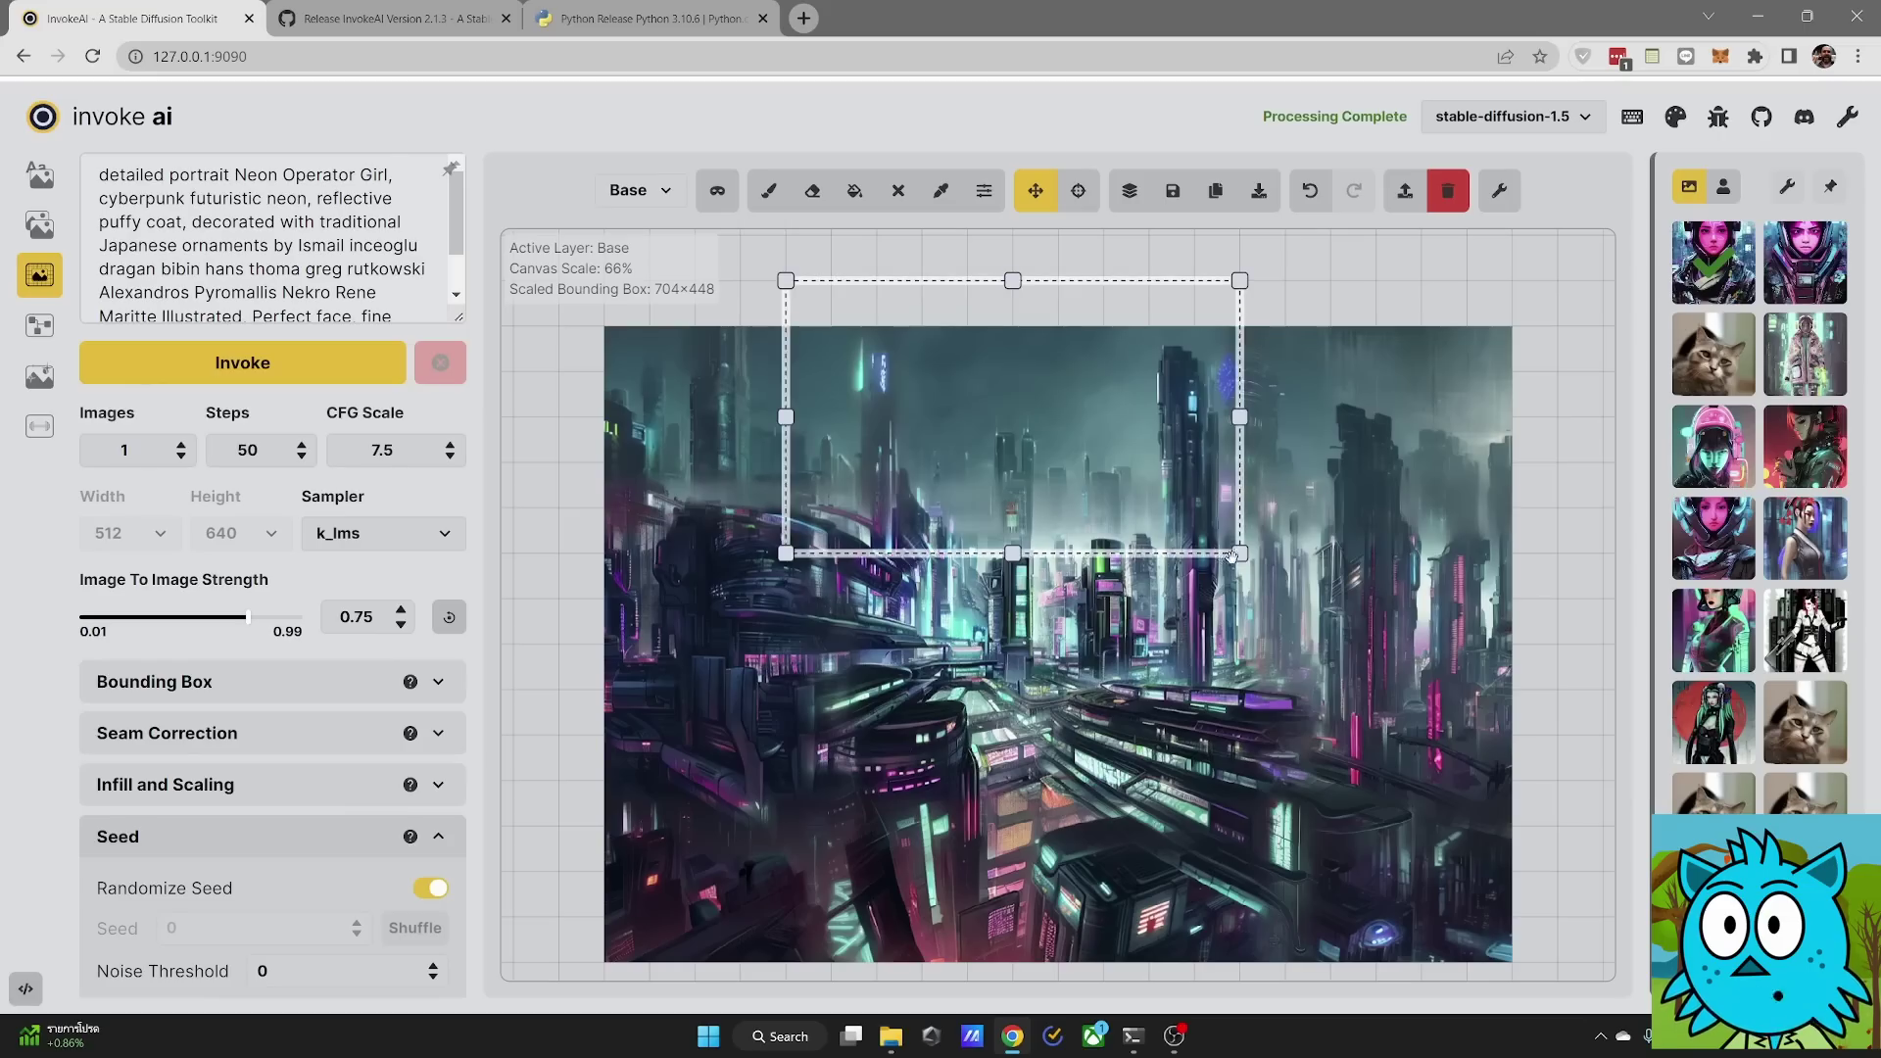
drag(1237, 556, 1311, 630)
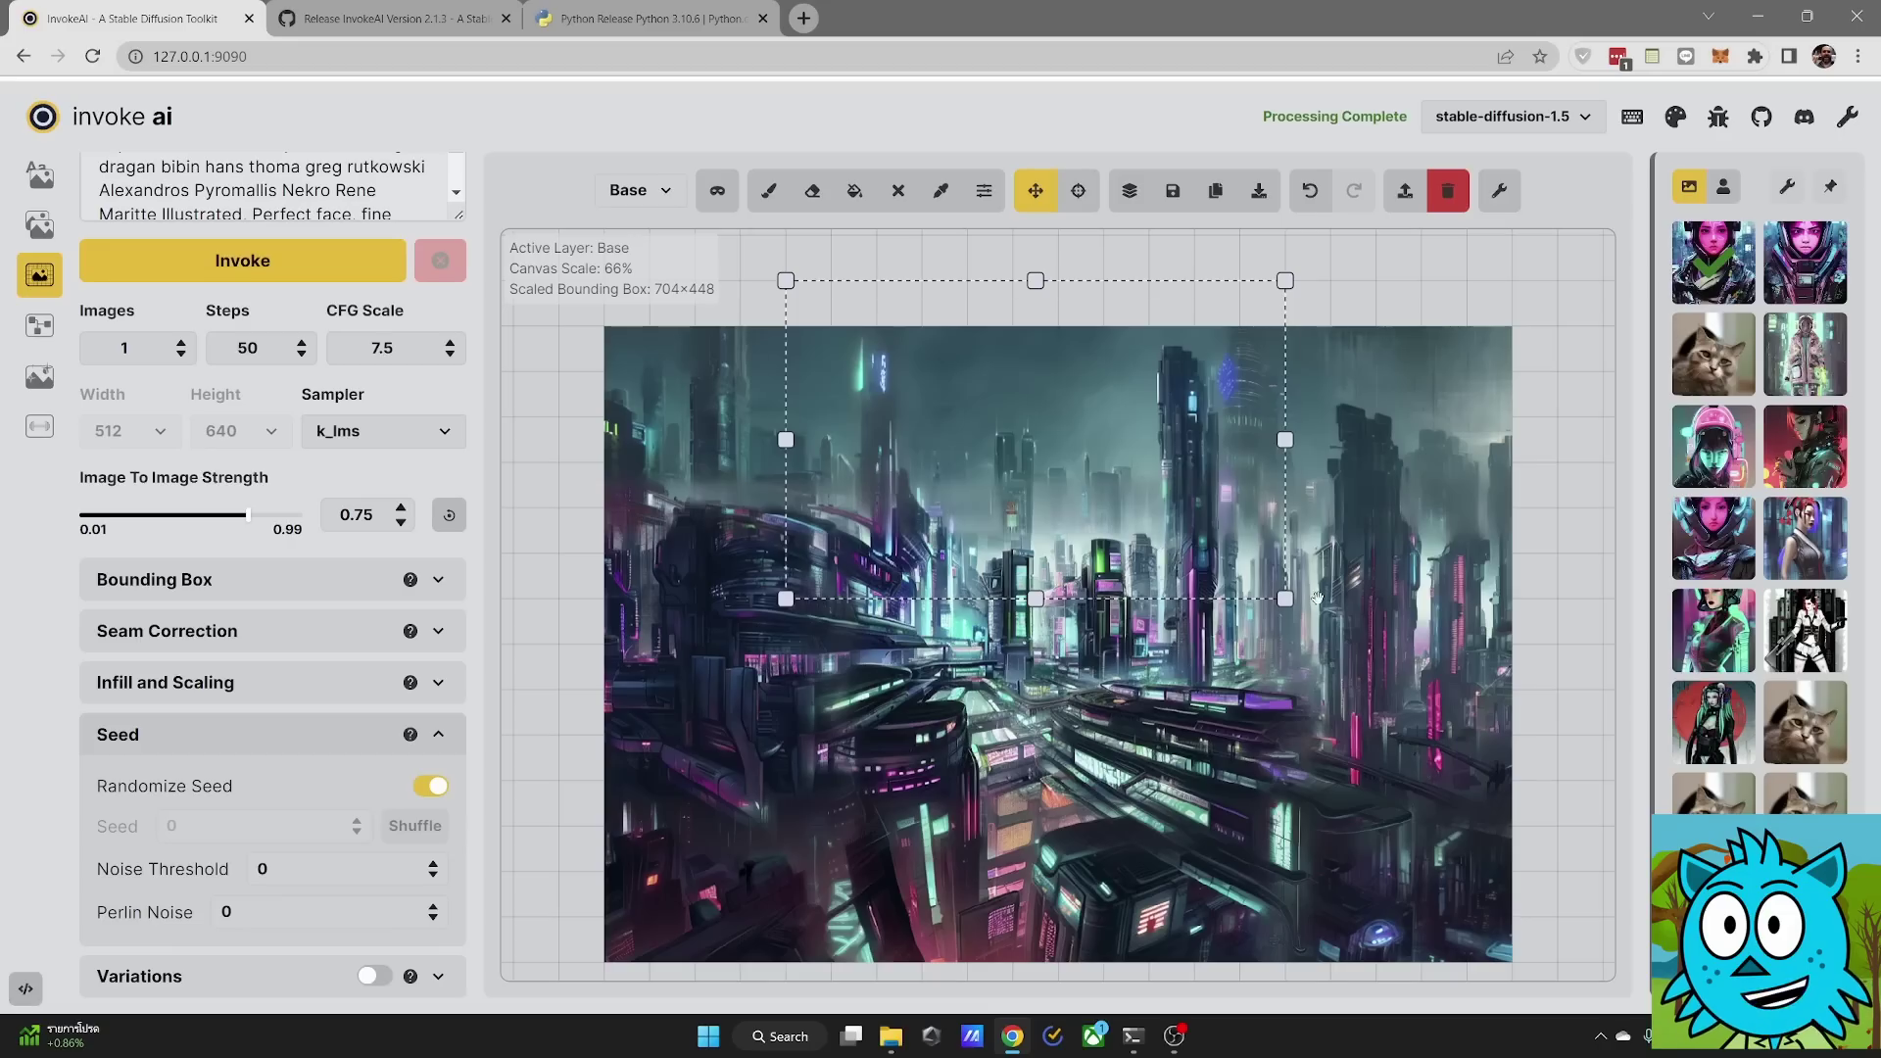
Step: Resize the bounding box to 640×576, check Infill and Scaling, and move it higher on the canvas
drag(1285, 599, 948, 508)
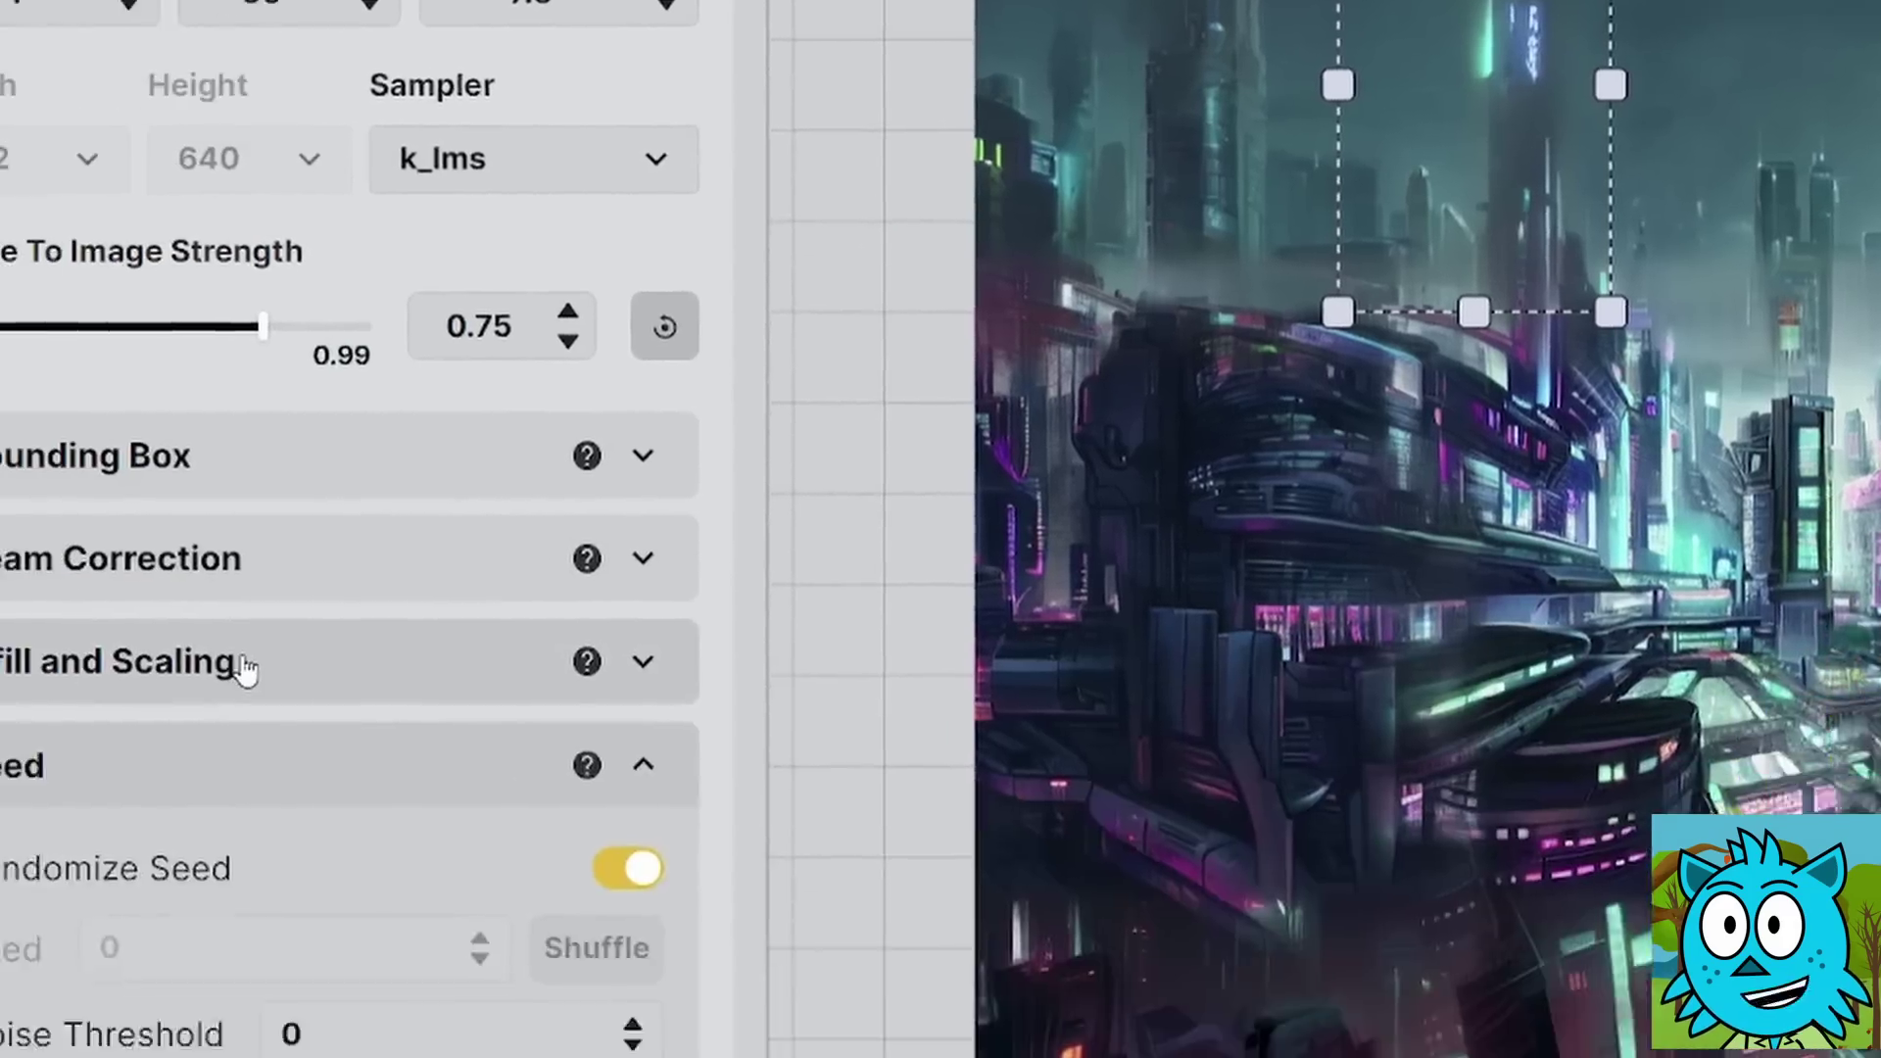
click(245, 669)
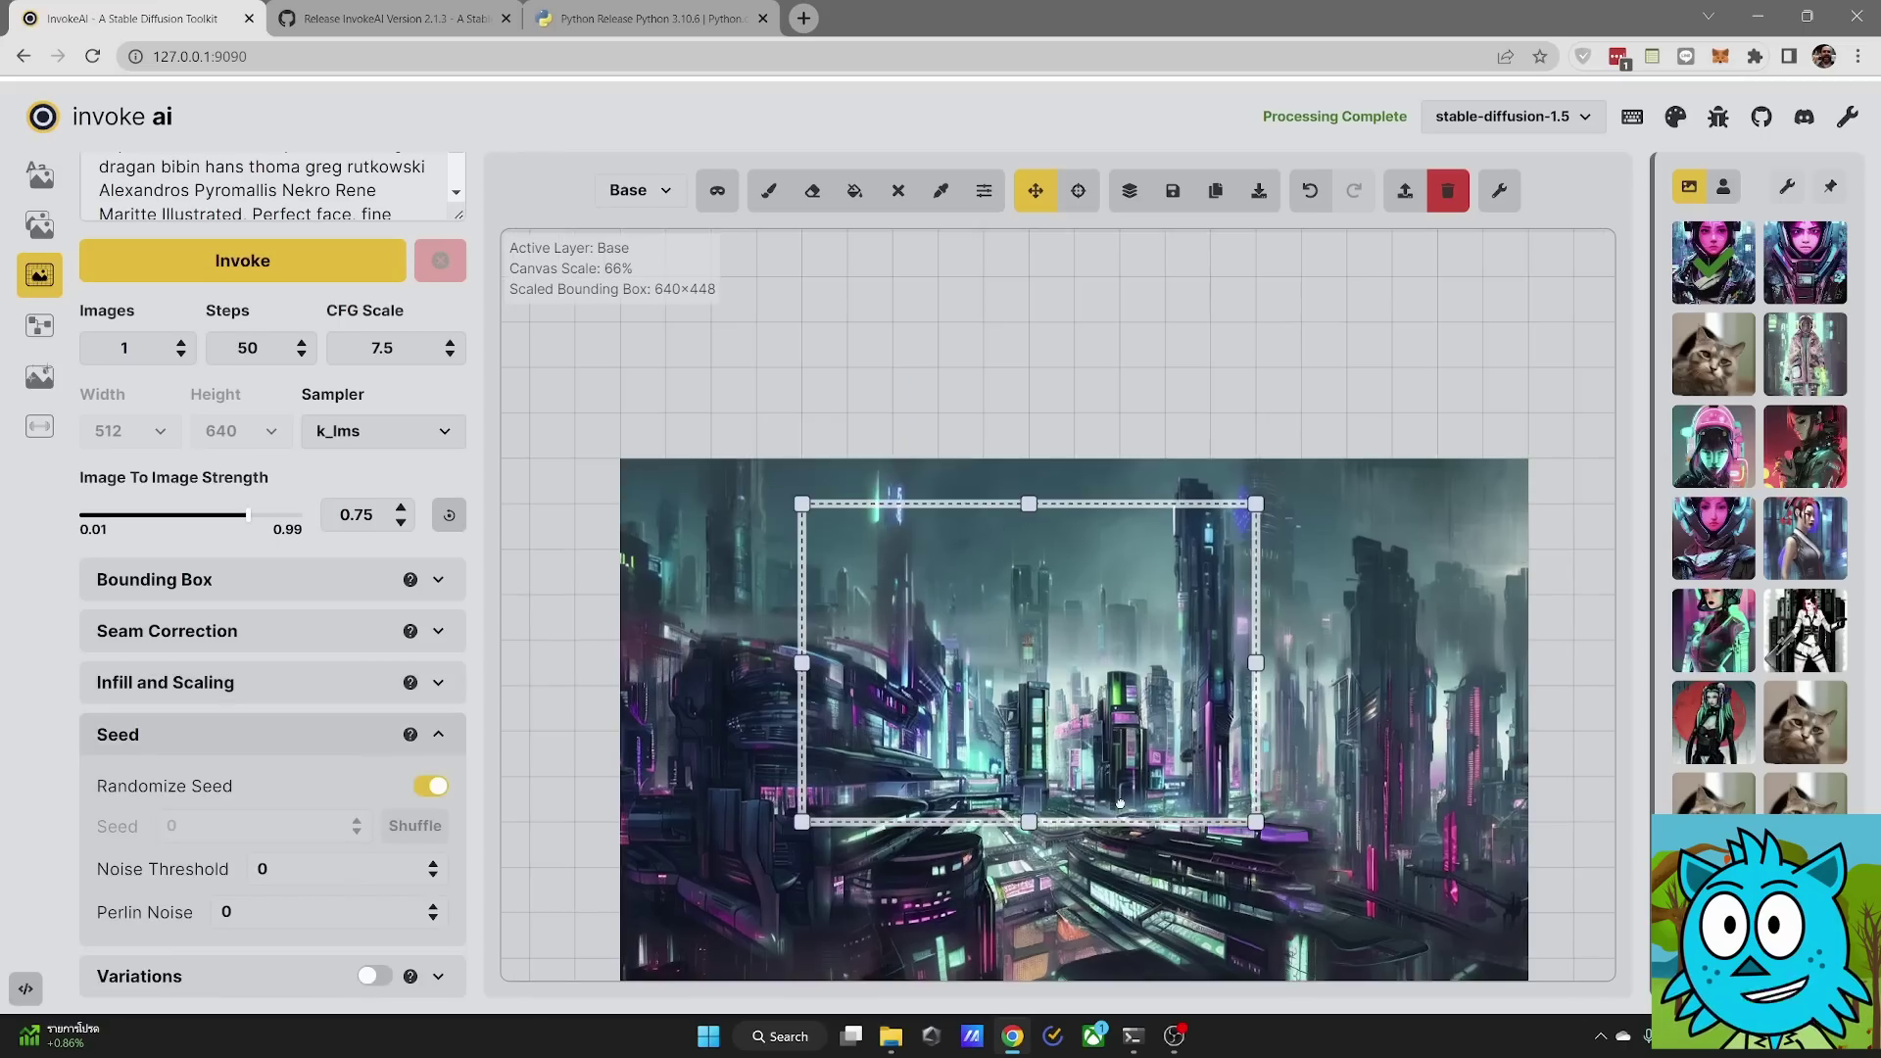
drag(1119, 803, 1123, 643)
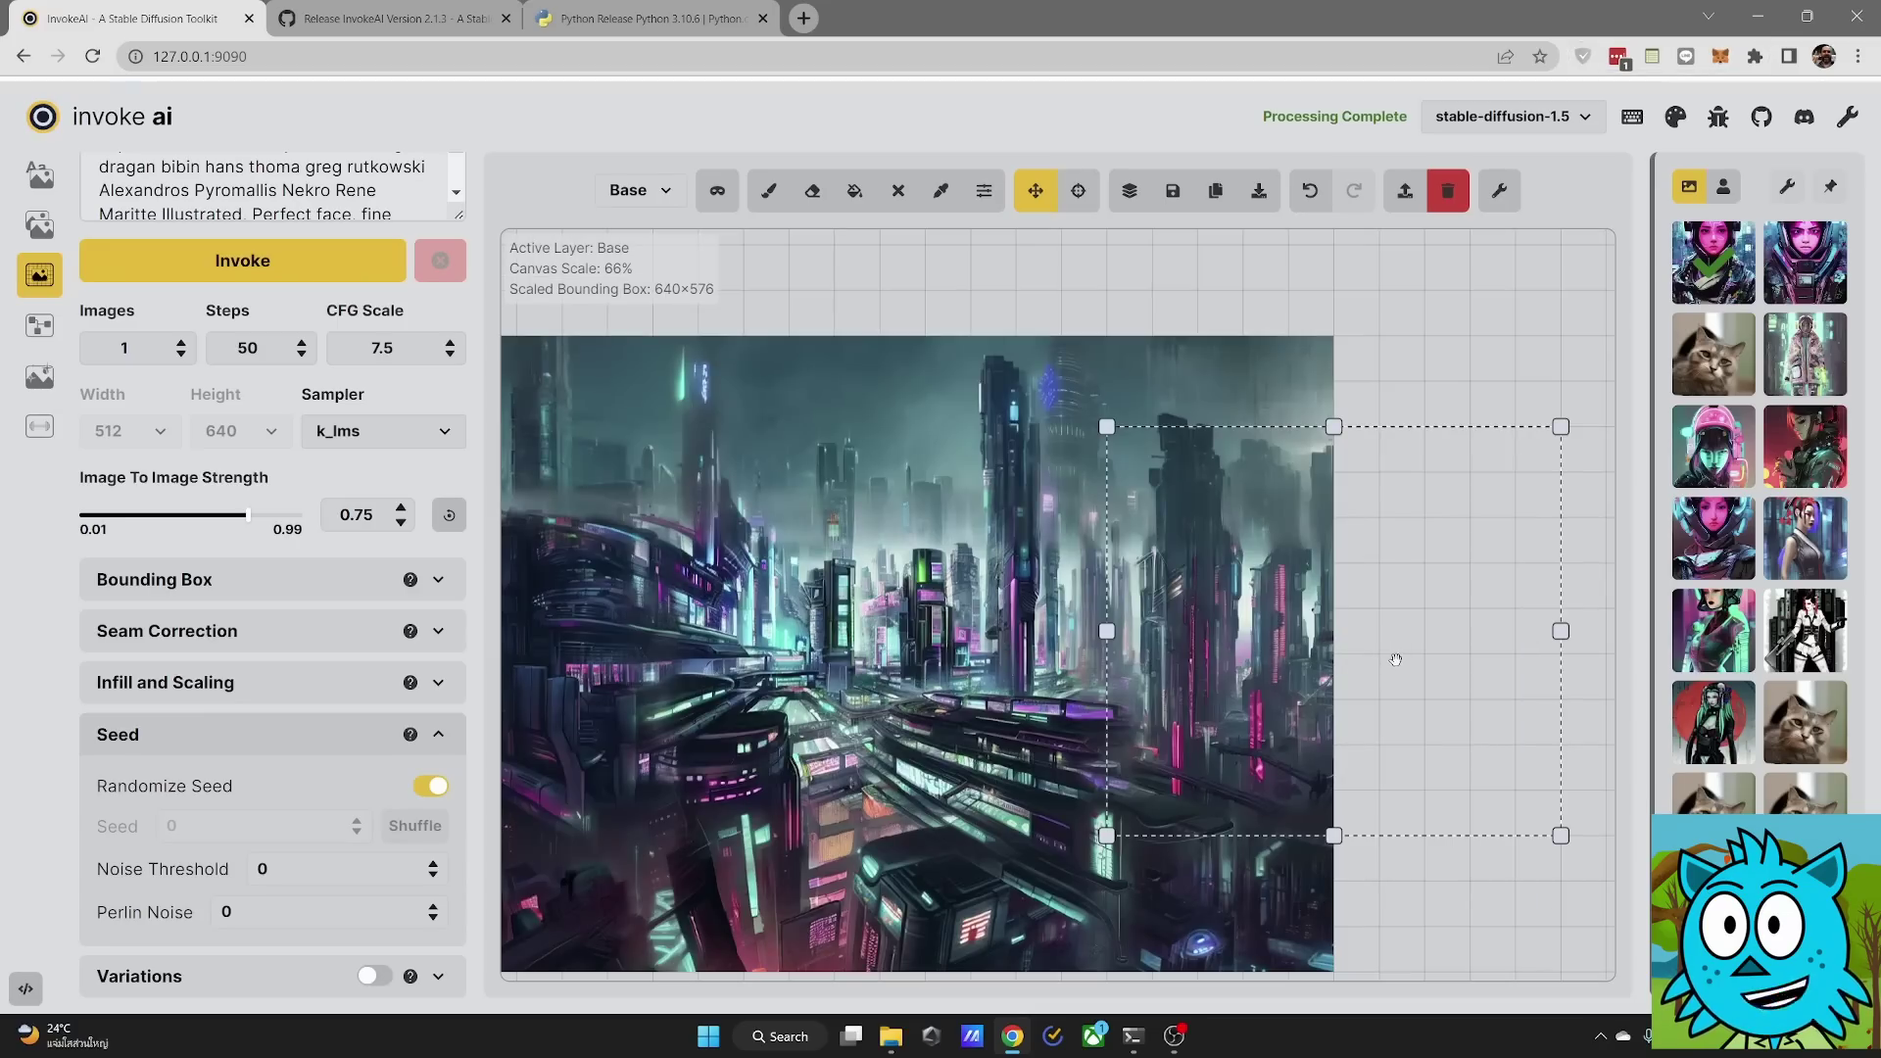
click(326, 262)
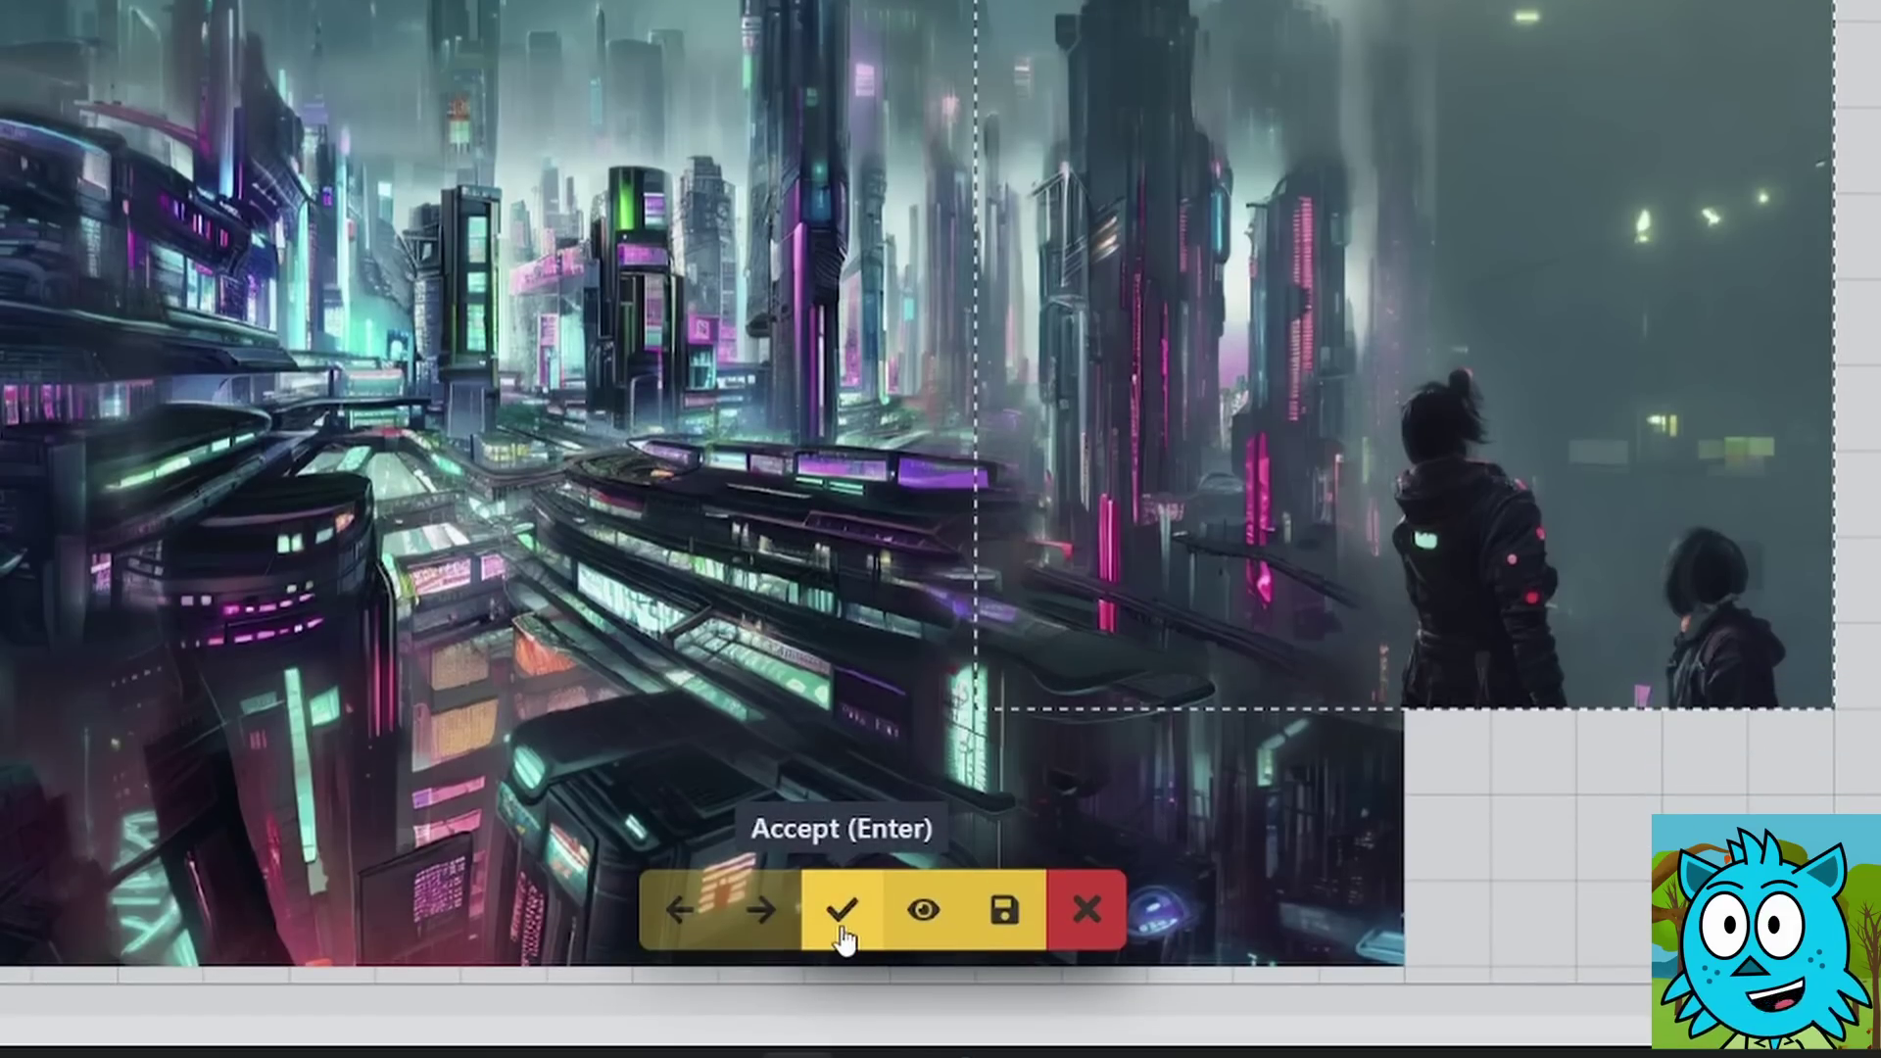
click(1084, 913)
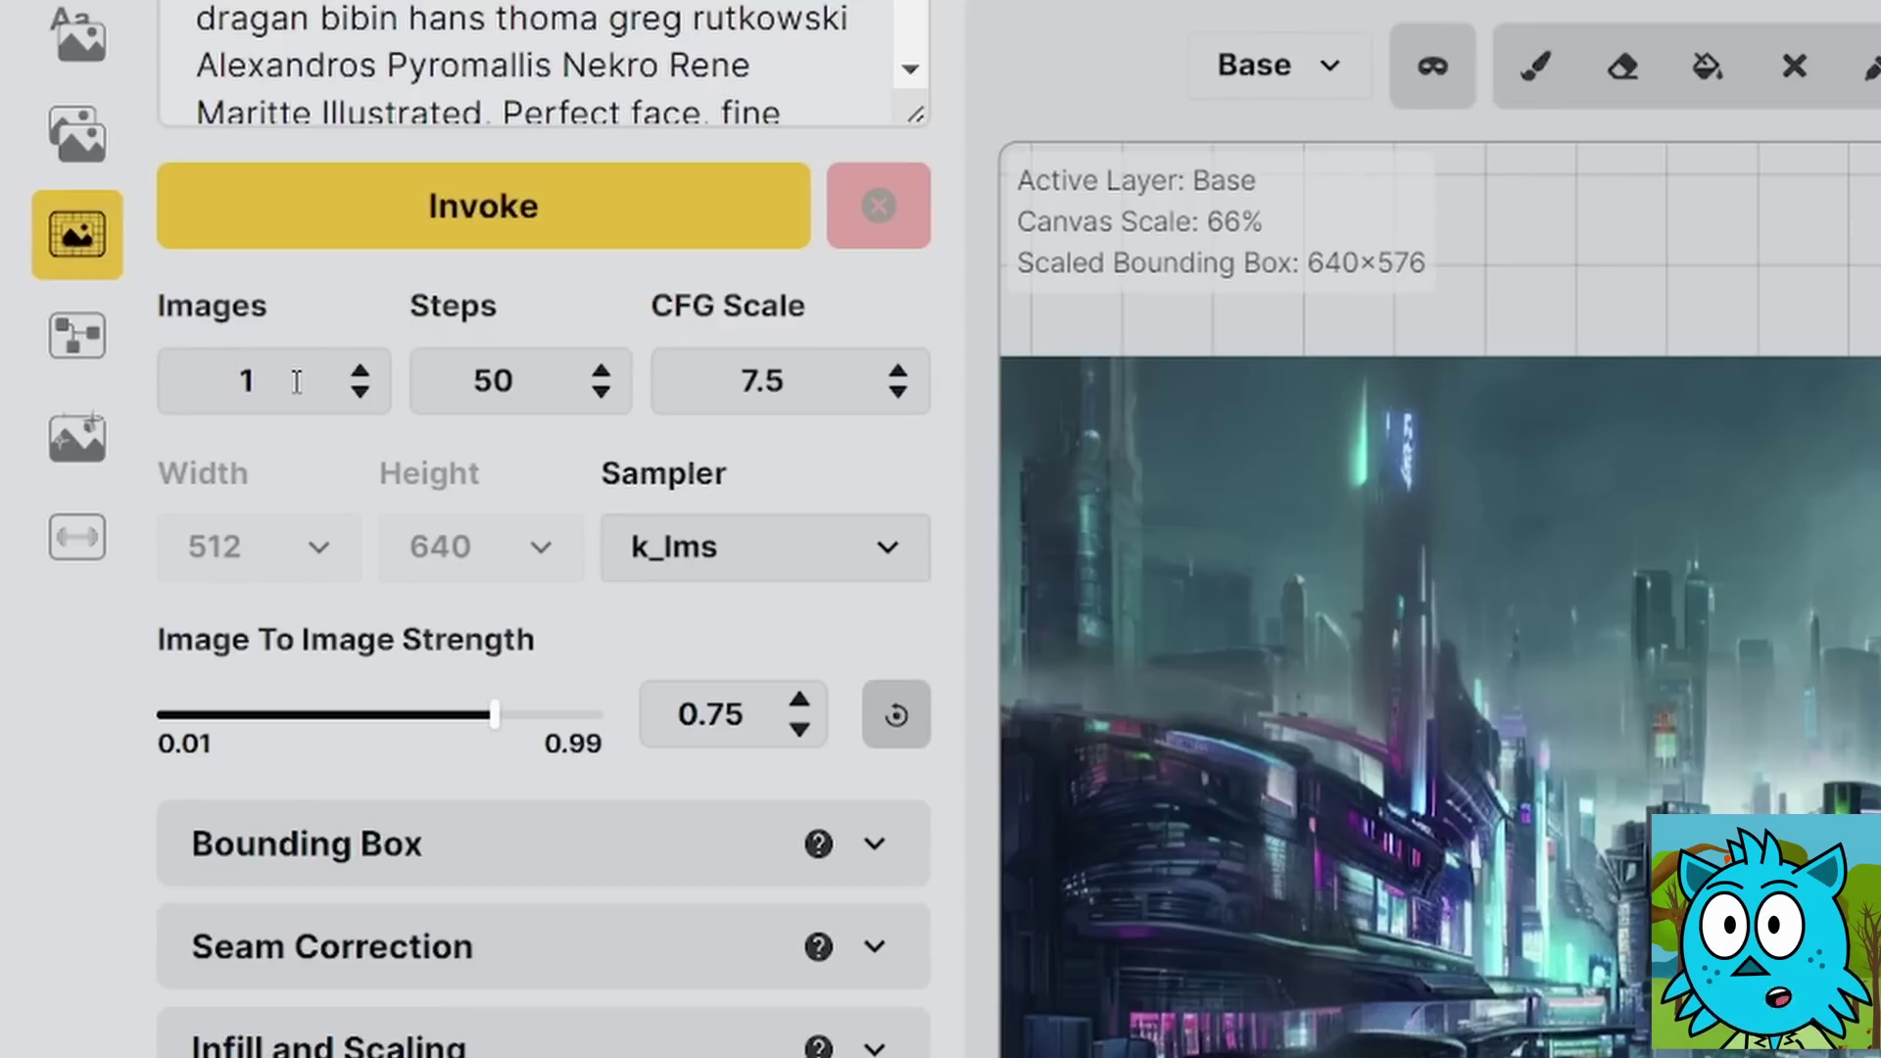
Step: Set Images to 2, outpaint right of the city, and browse the staged variations
click(359, 369)
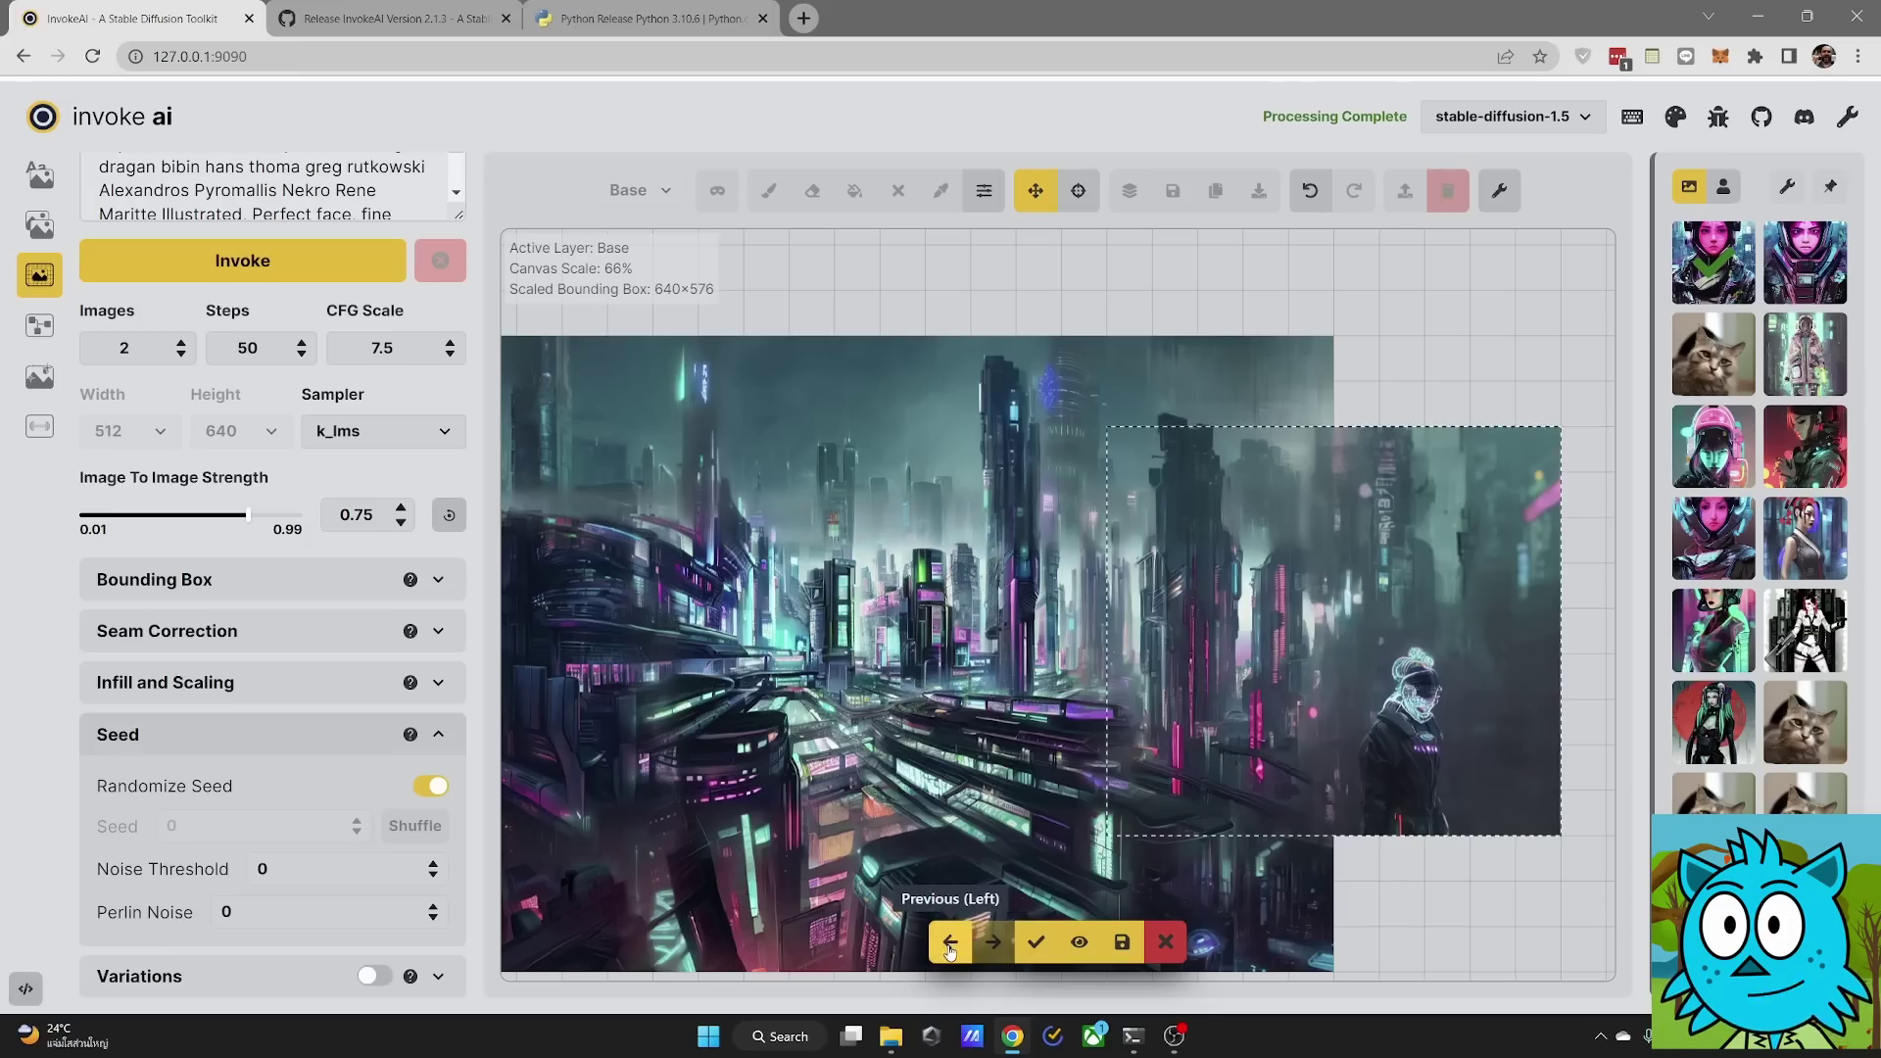
click(949, 947)
click(991, 944)
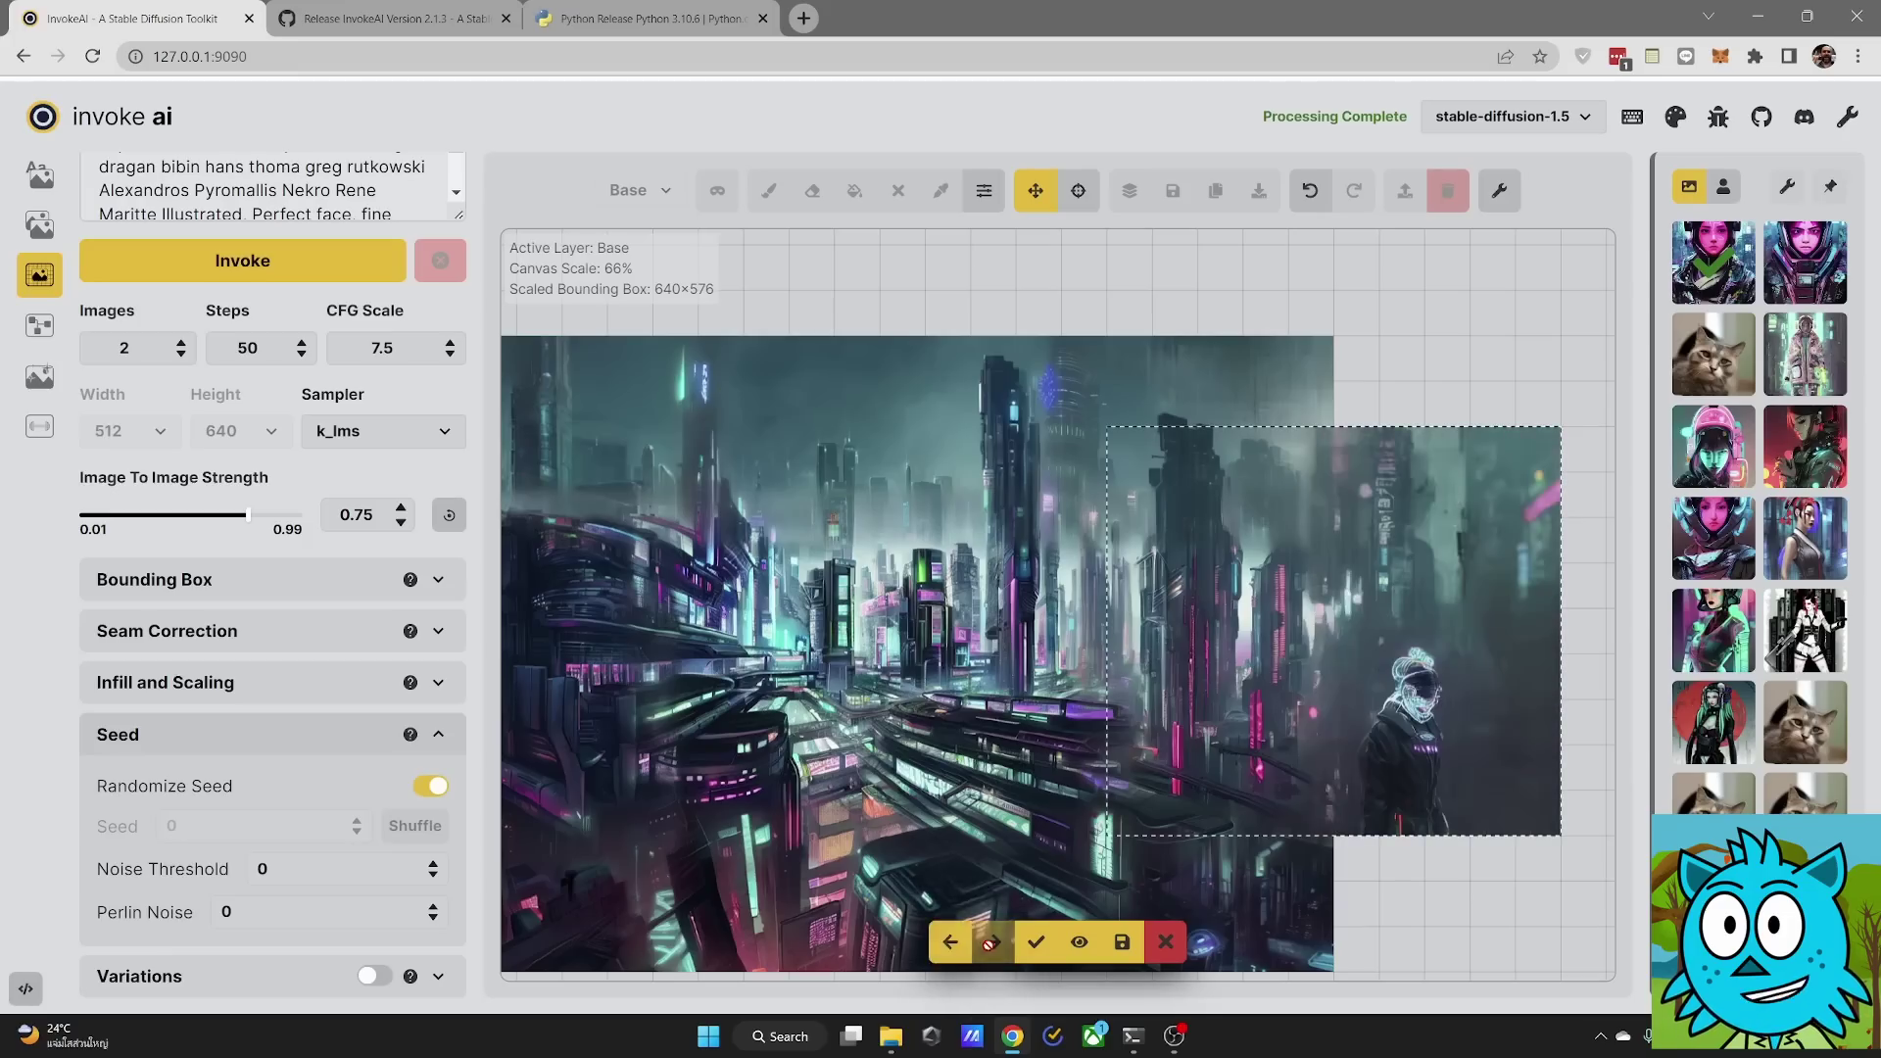
click(949, 943)
click(992, 942)
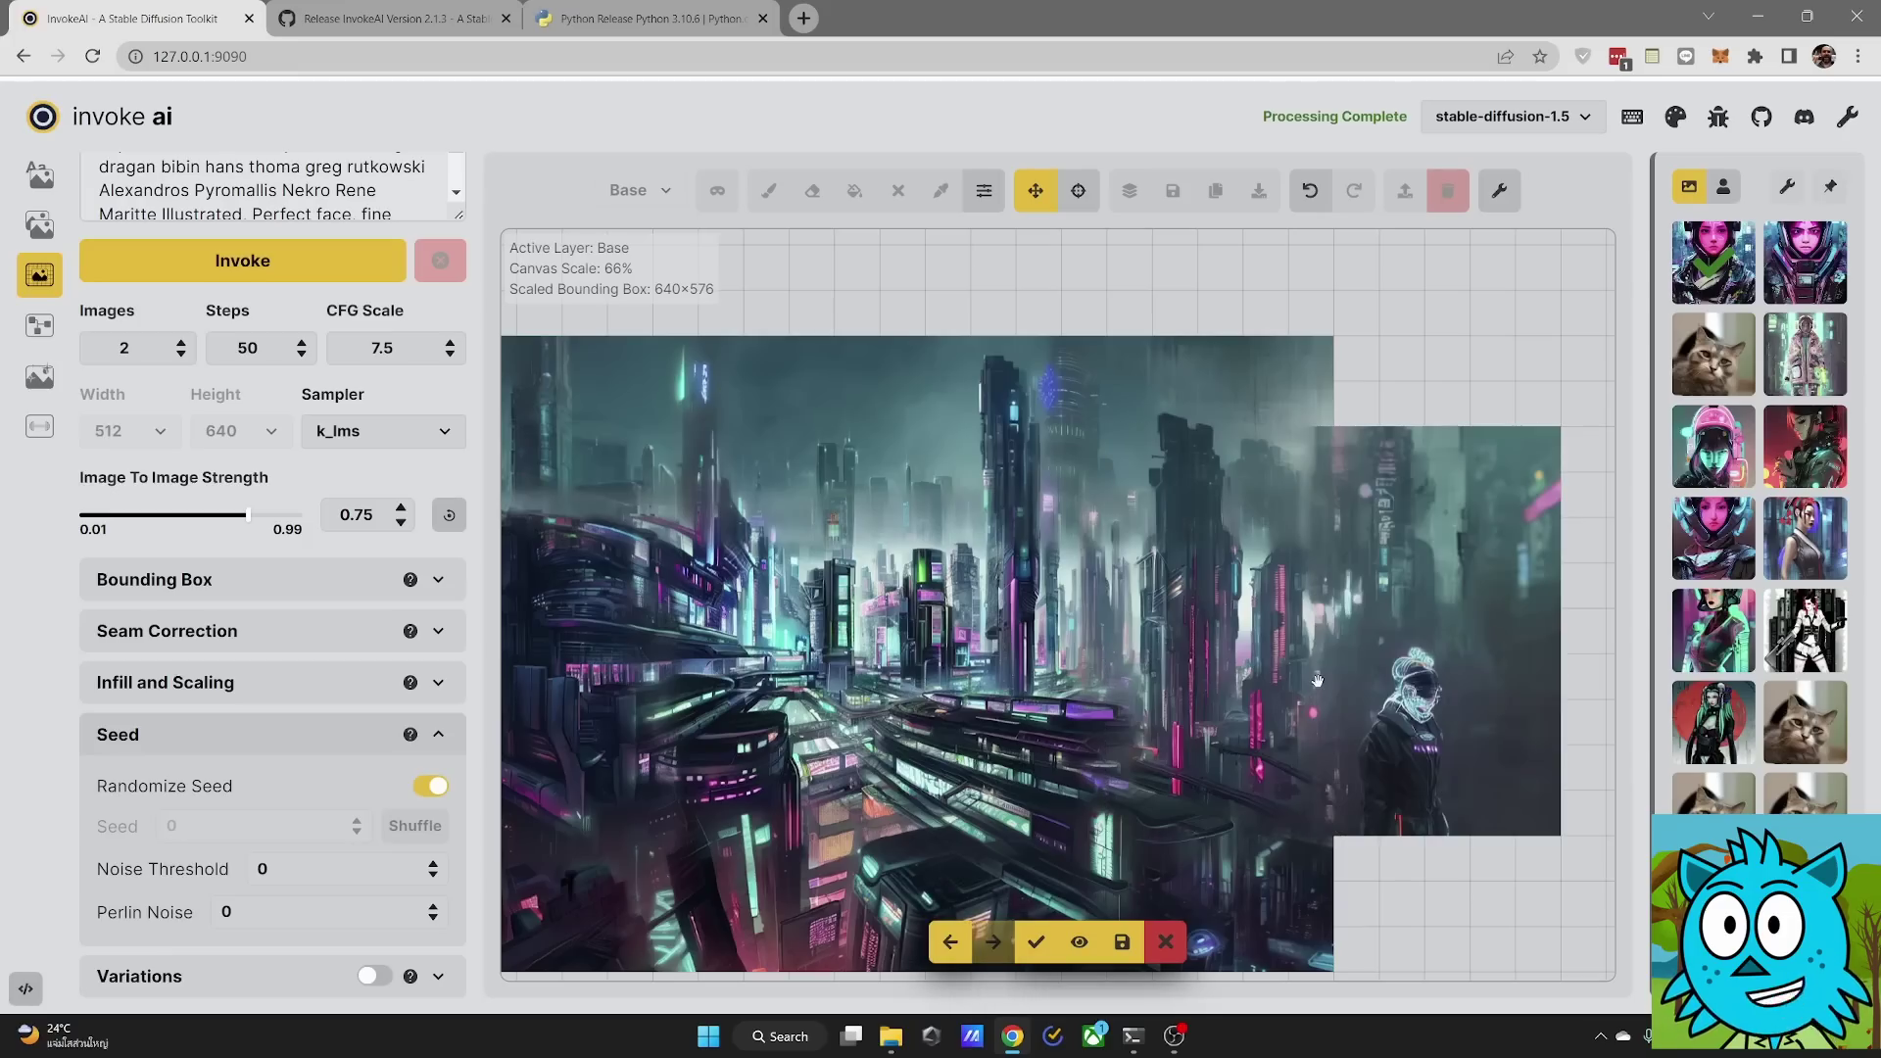
Step: Accept an outpaint onto the canvas, then undo it to return the variations to staging
click(1032, 944)
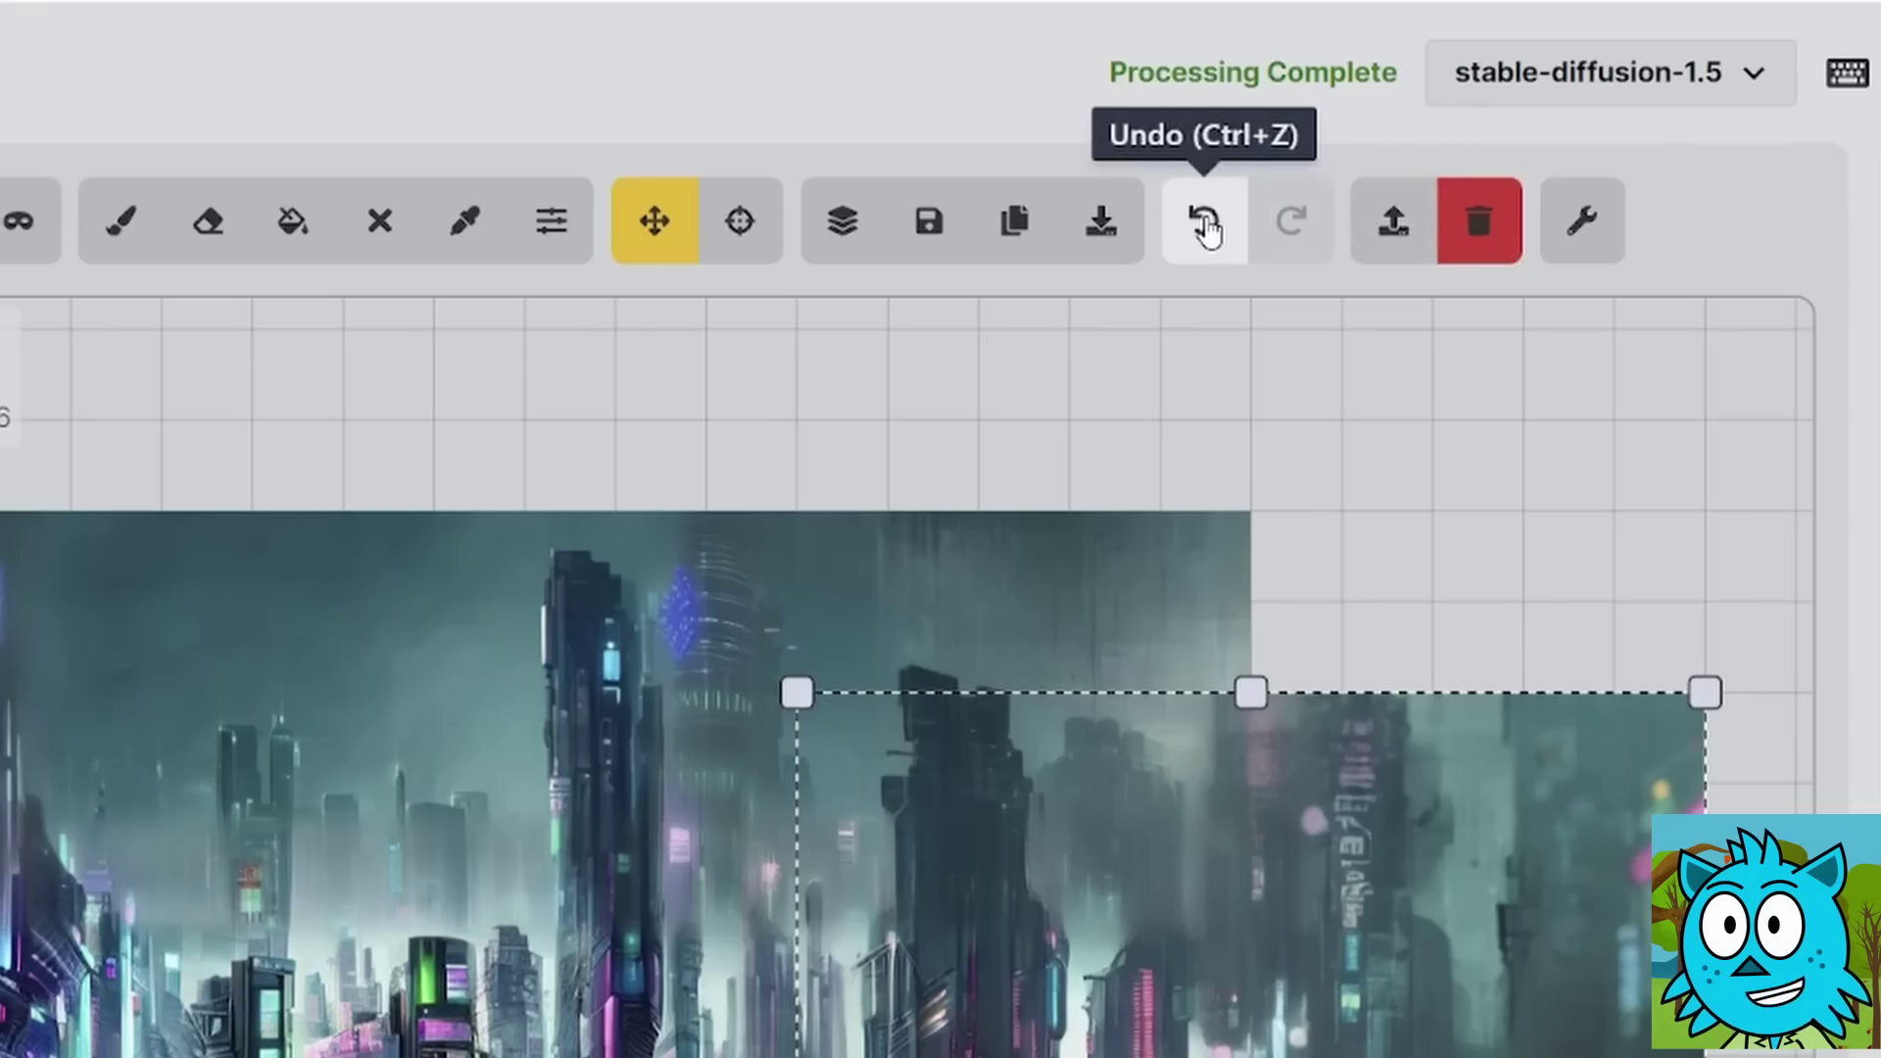
click(1206, 230)
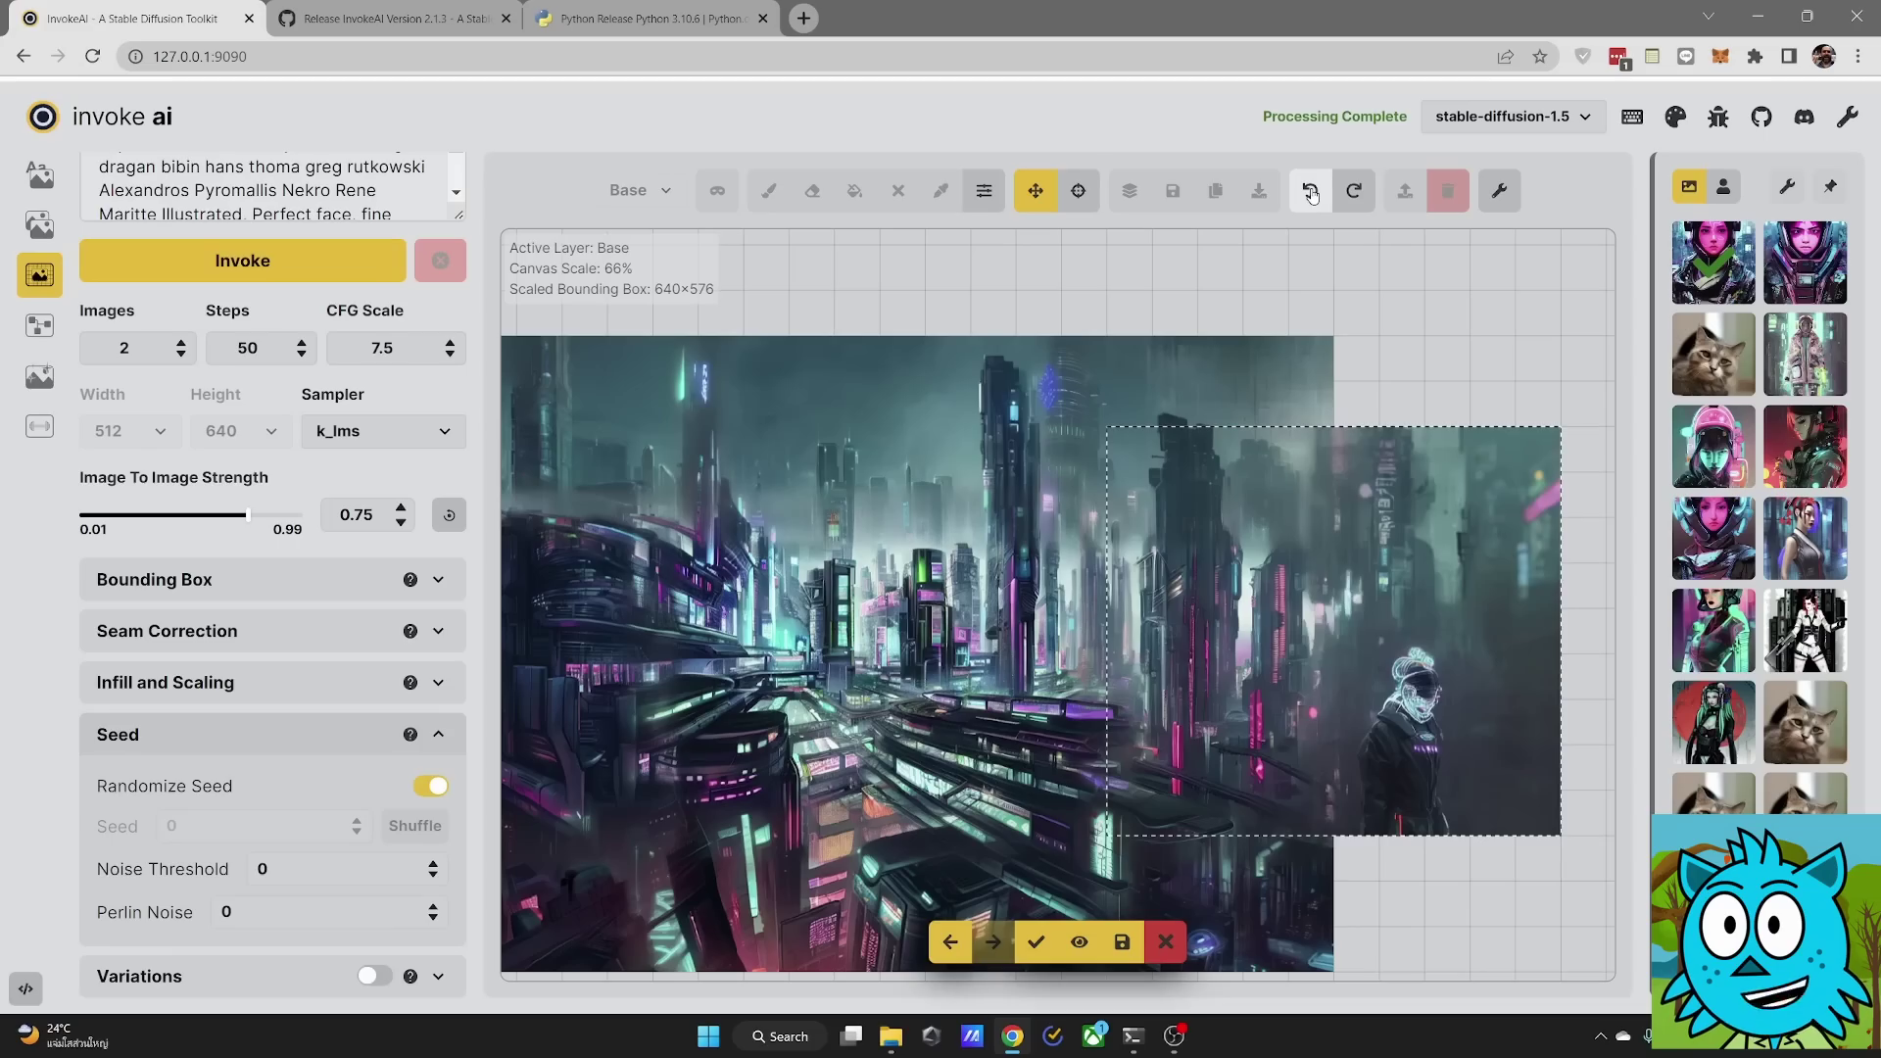
key(Right)
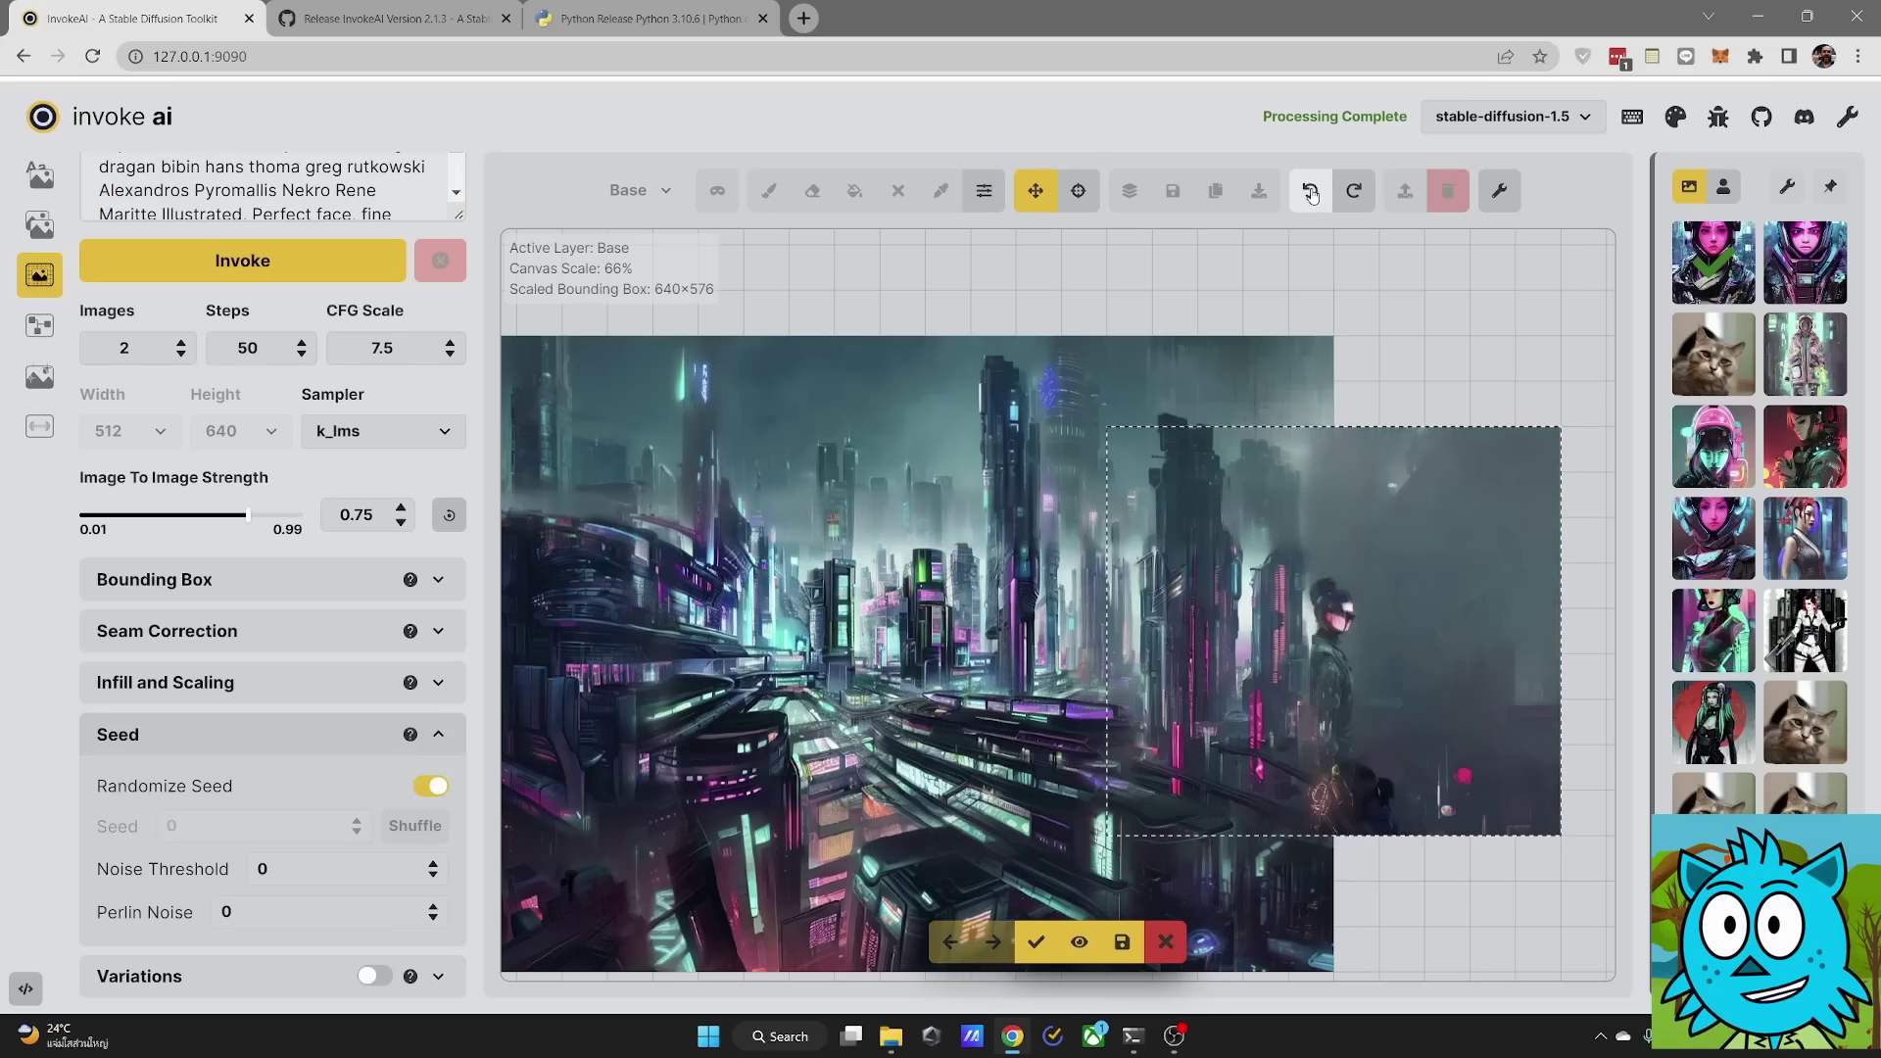
Step: Discard the staged outpaint and enable Preserve Masked Area in the masking options
click(1310, 192)
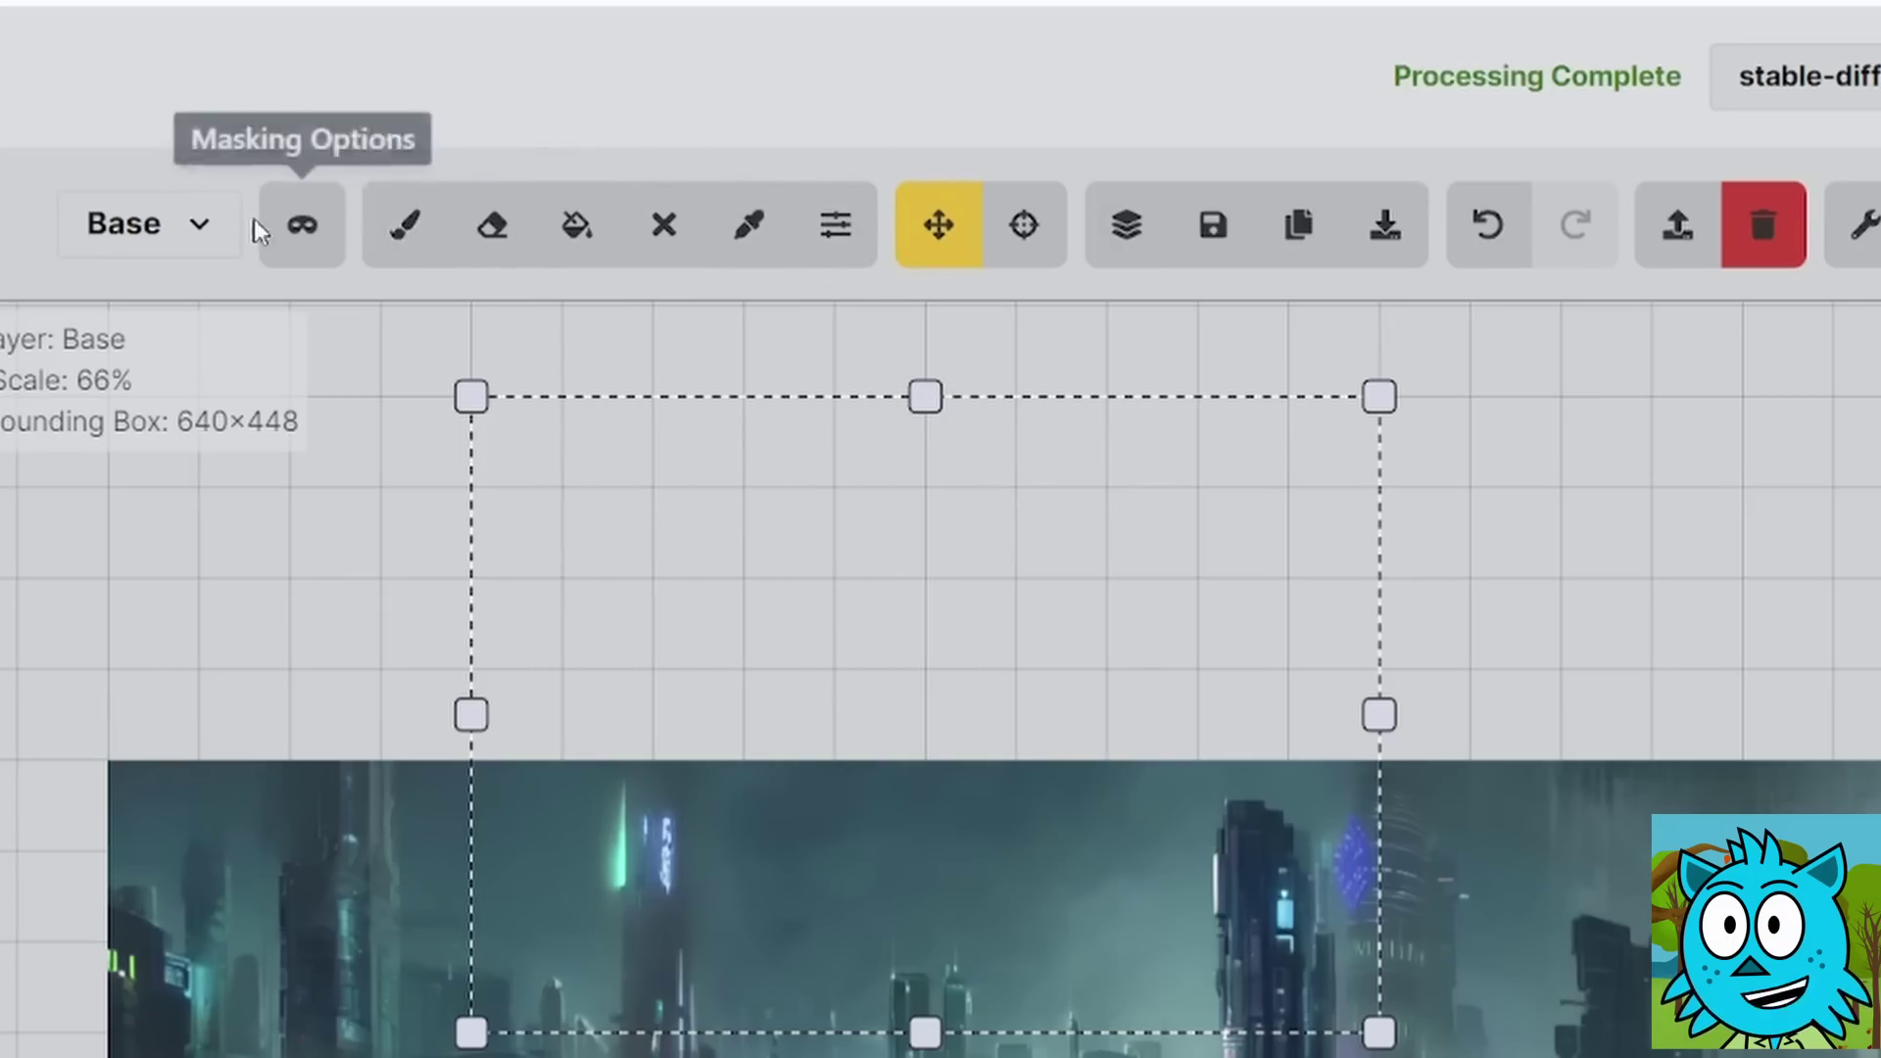
mouse_move(293, 229)
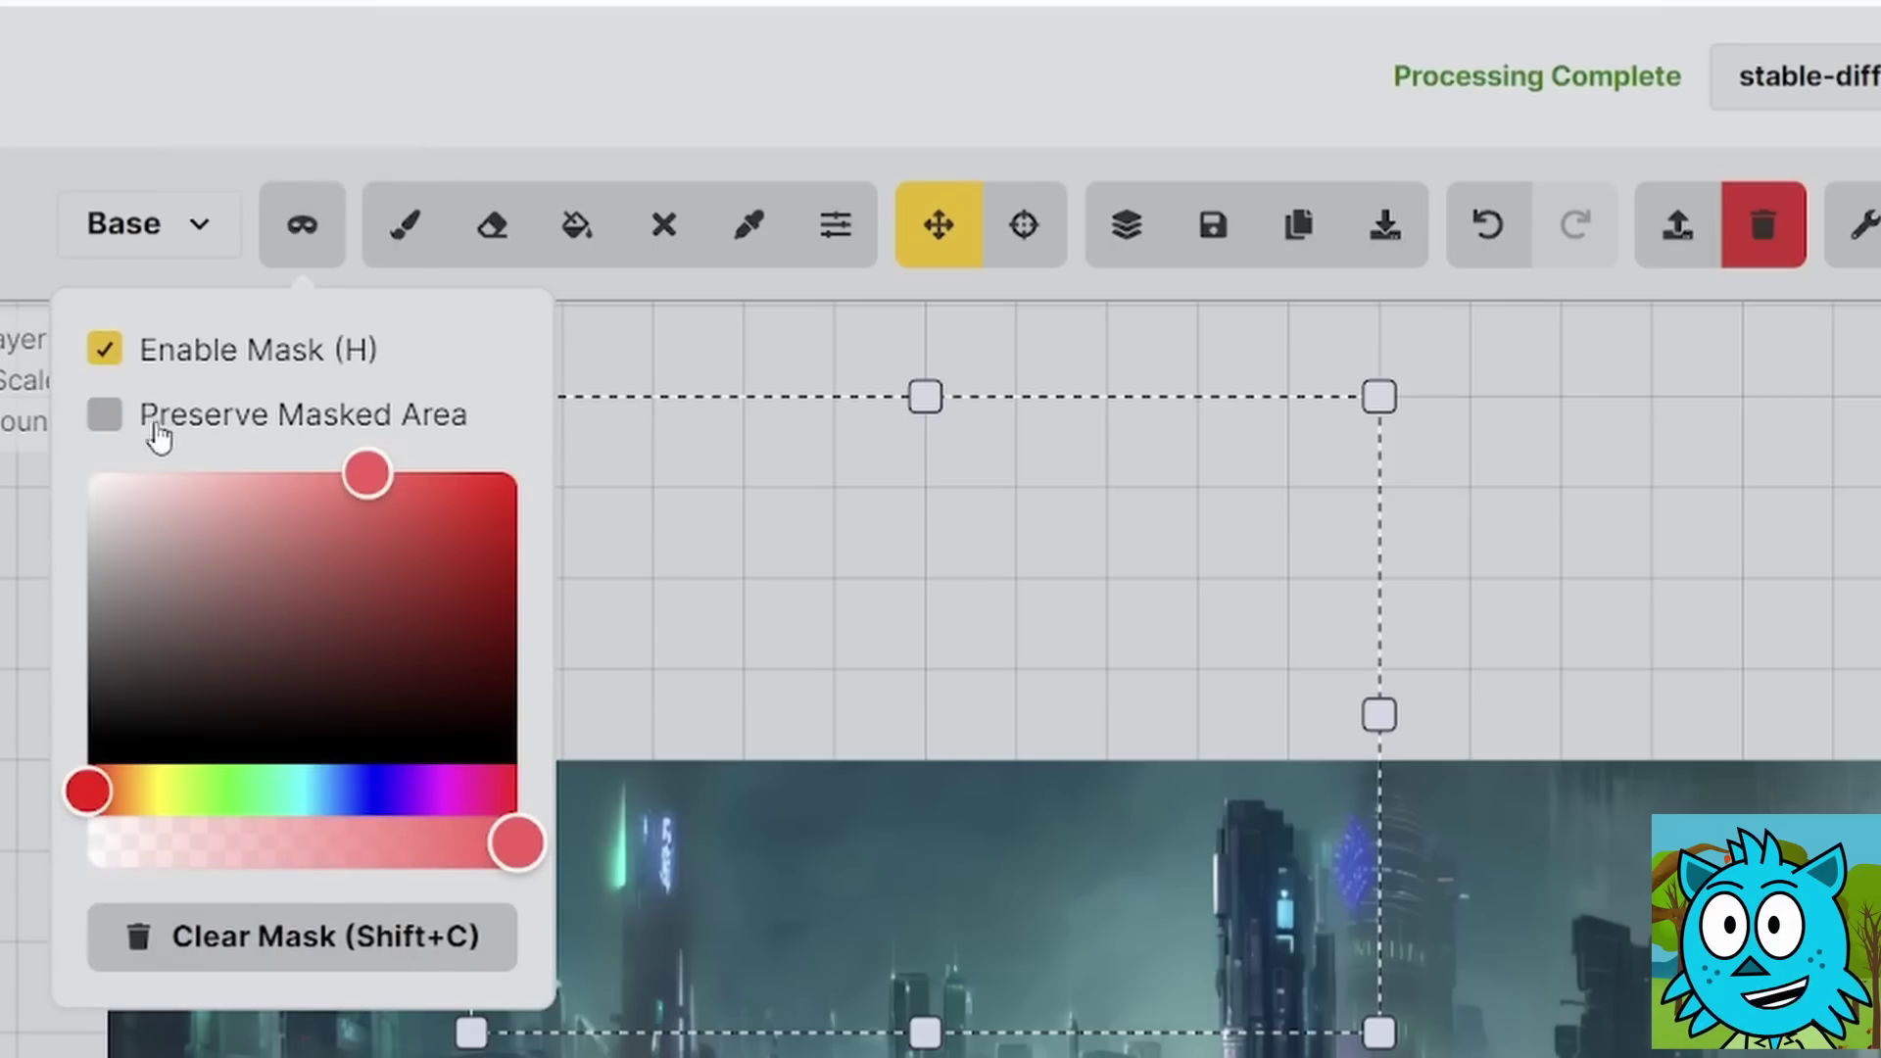
click(110, 425)
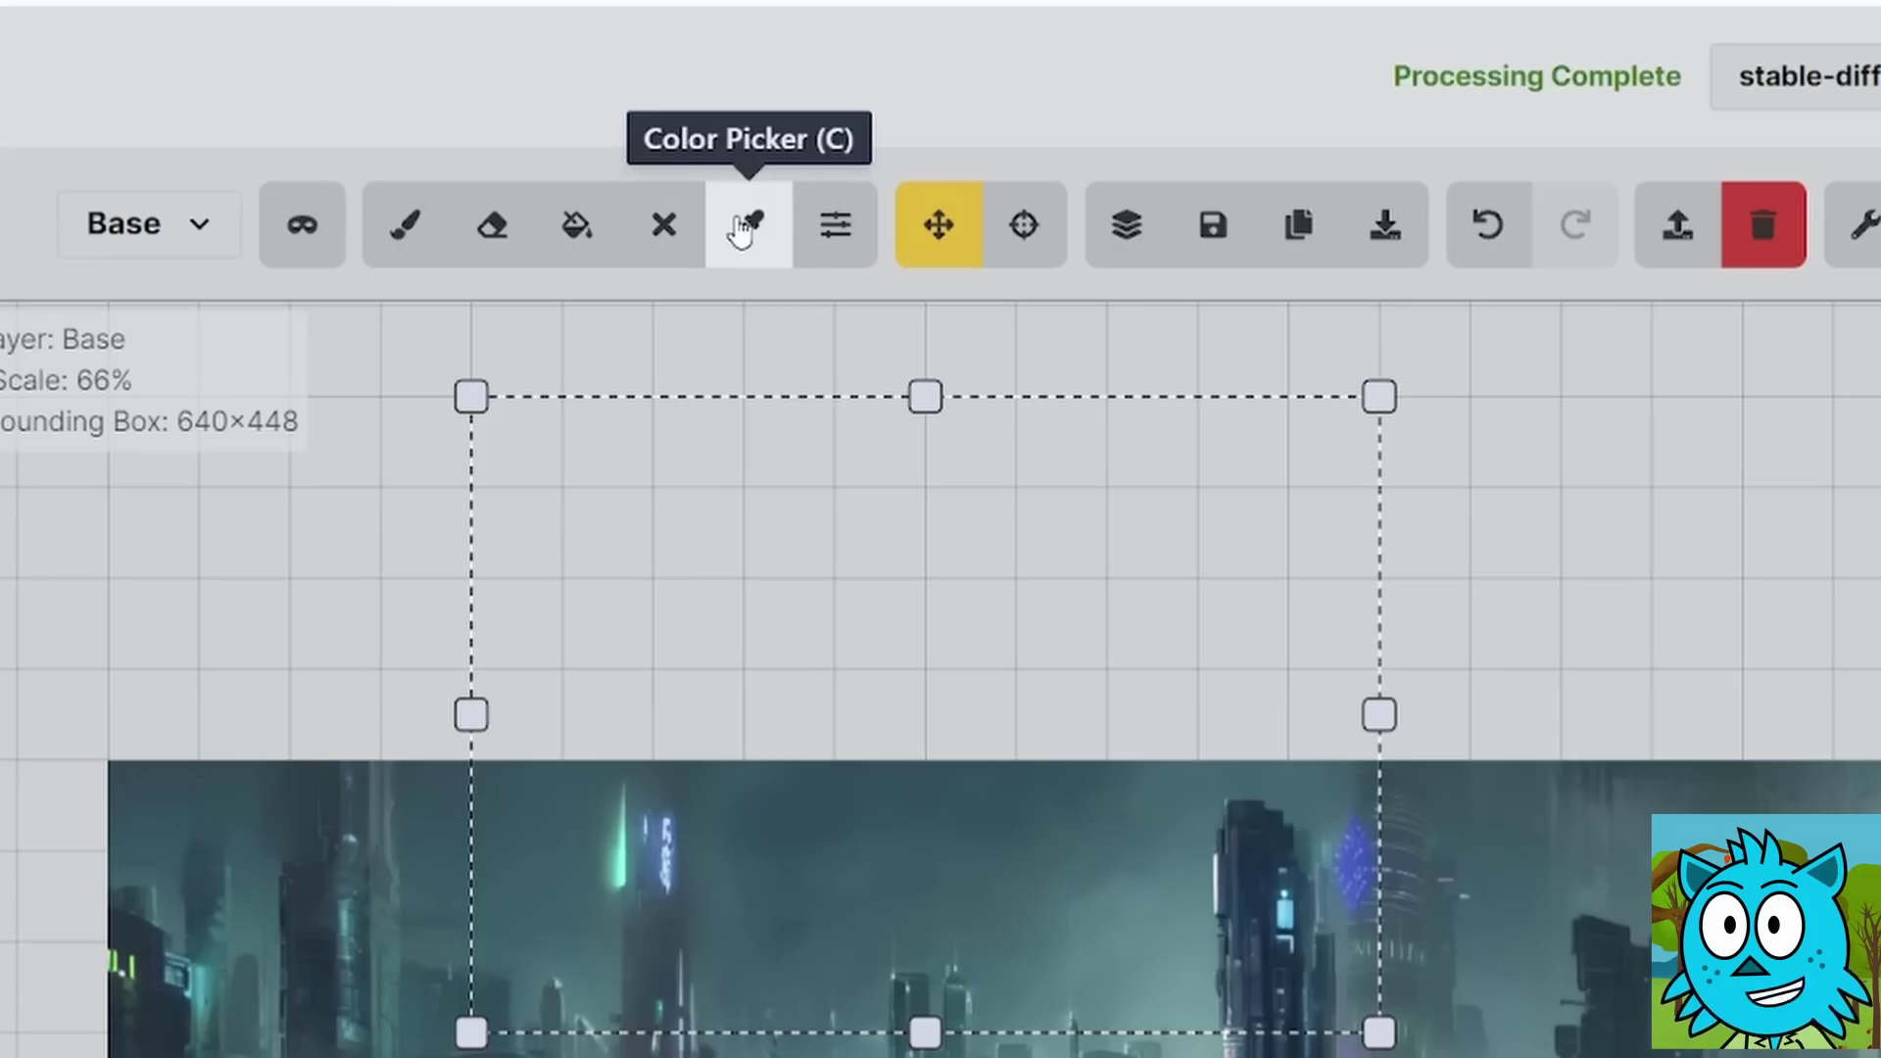
mouse_move(833, 240)
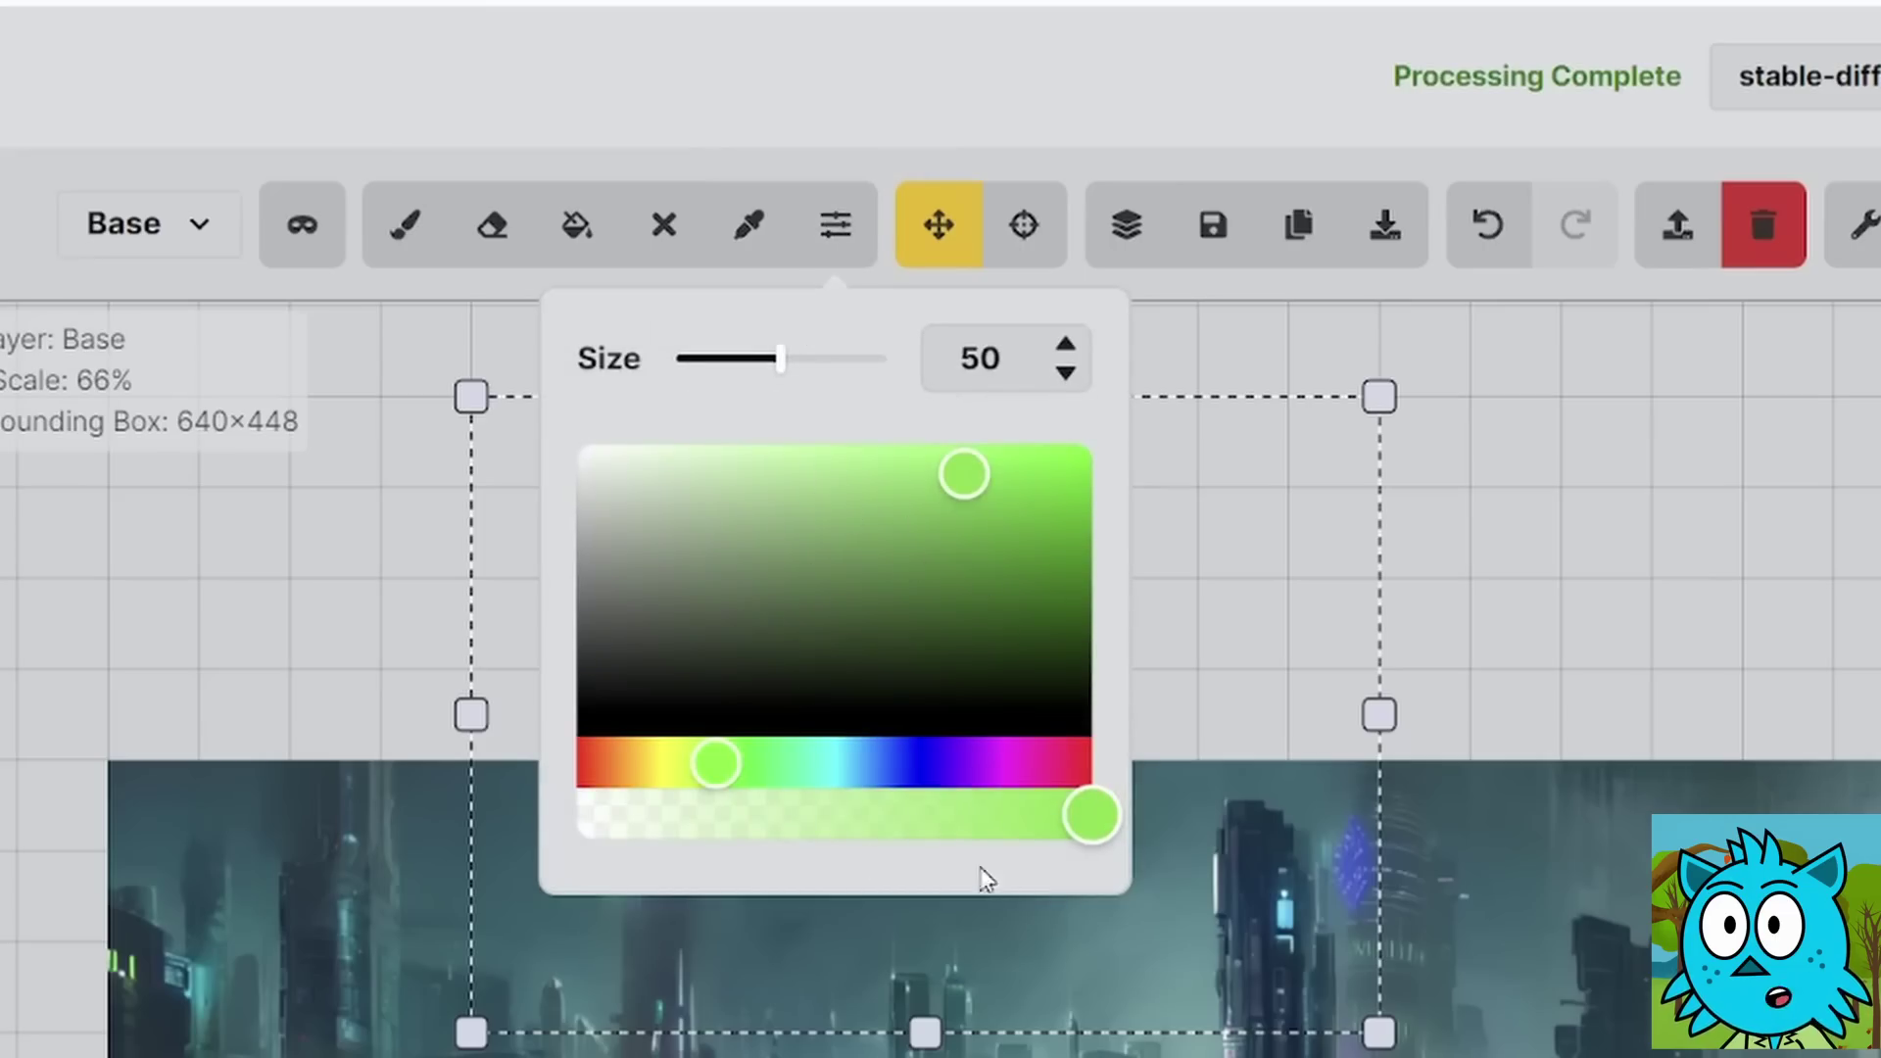
mouse_move(777, 372)
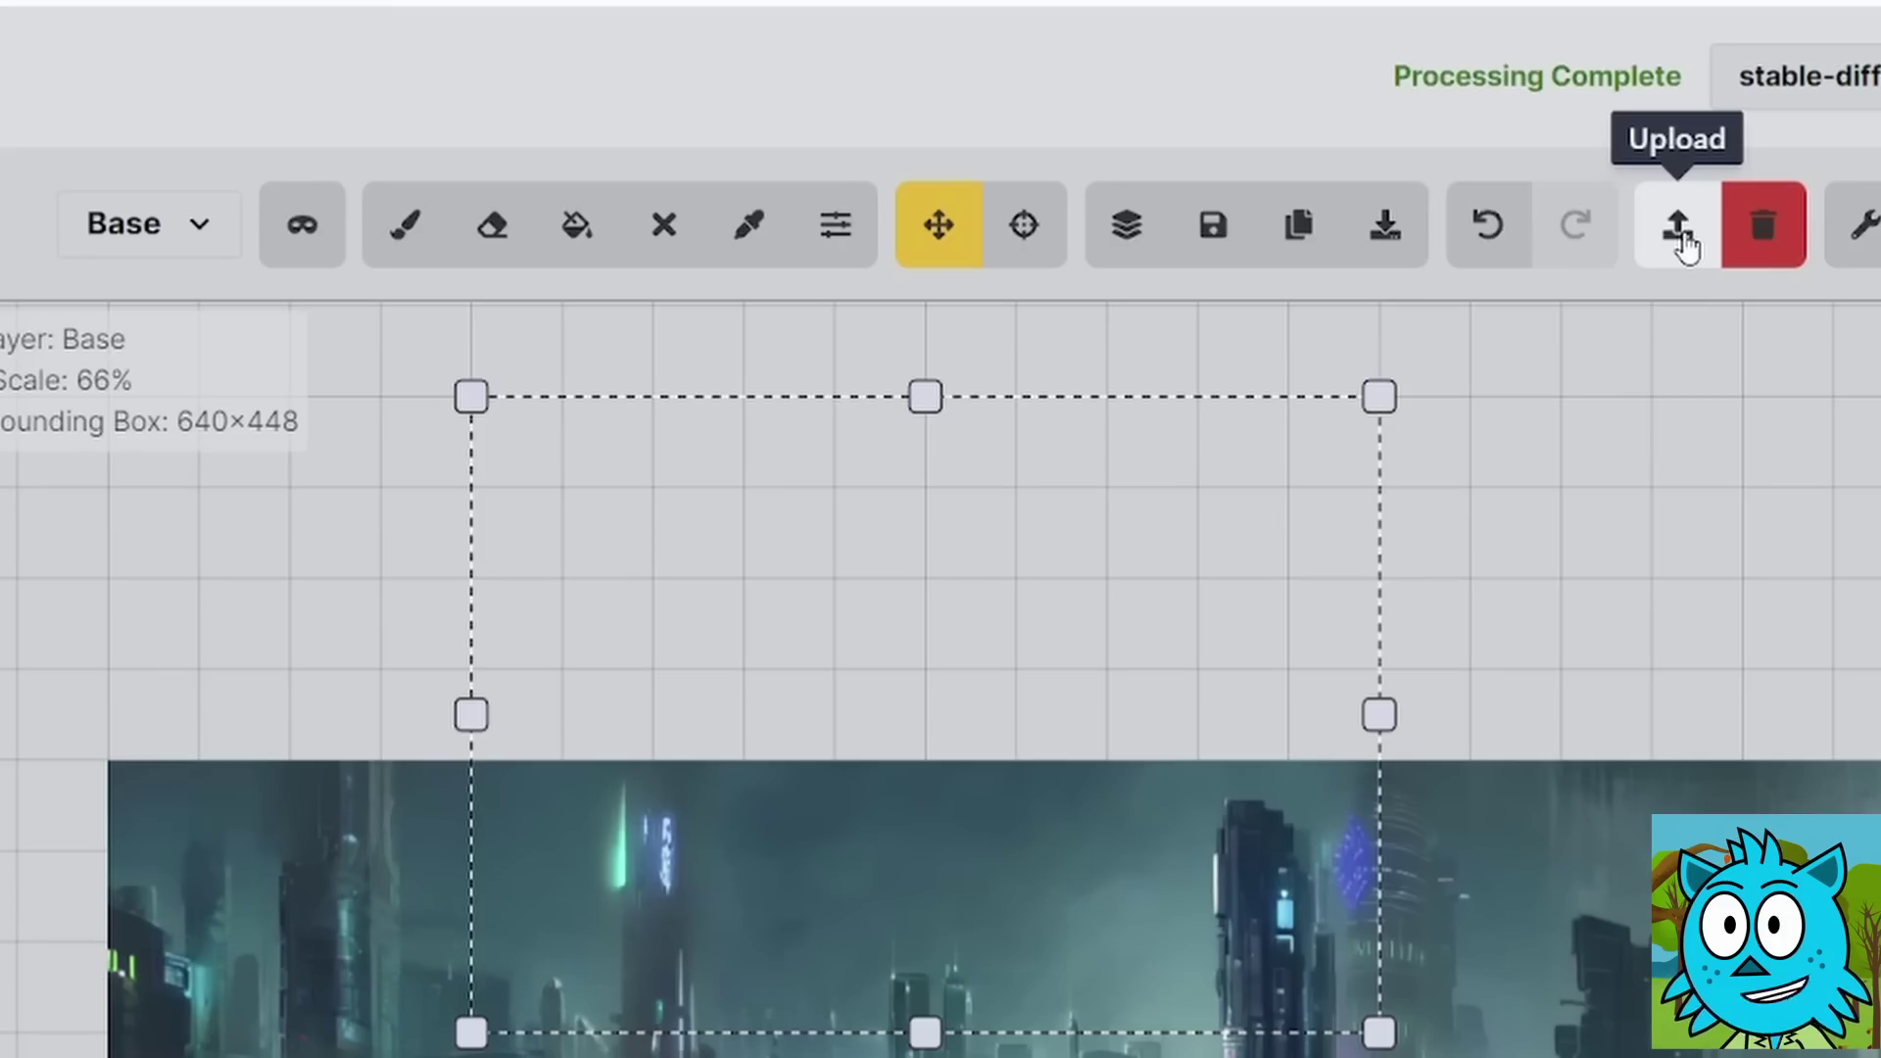
mouse_move(1866, 235)
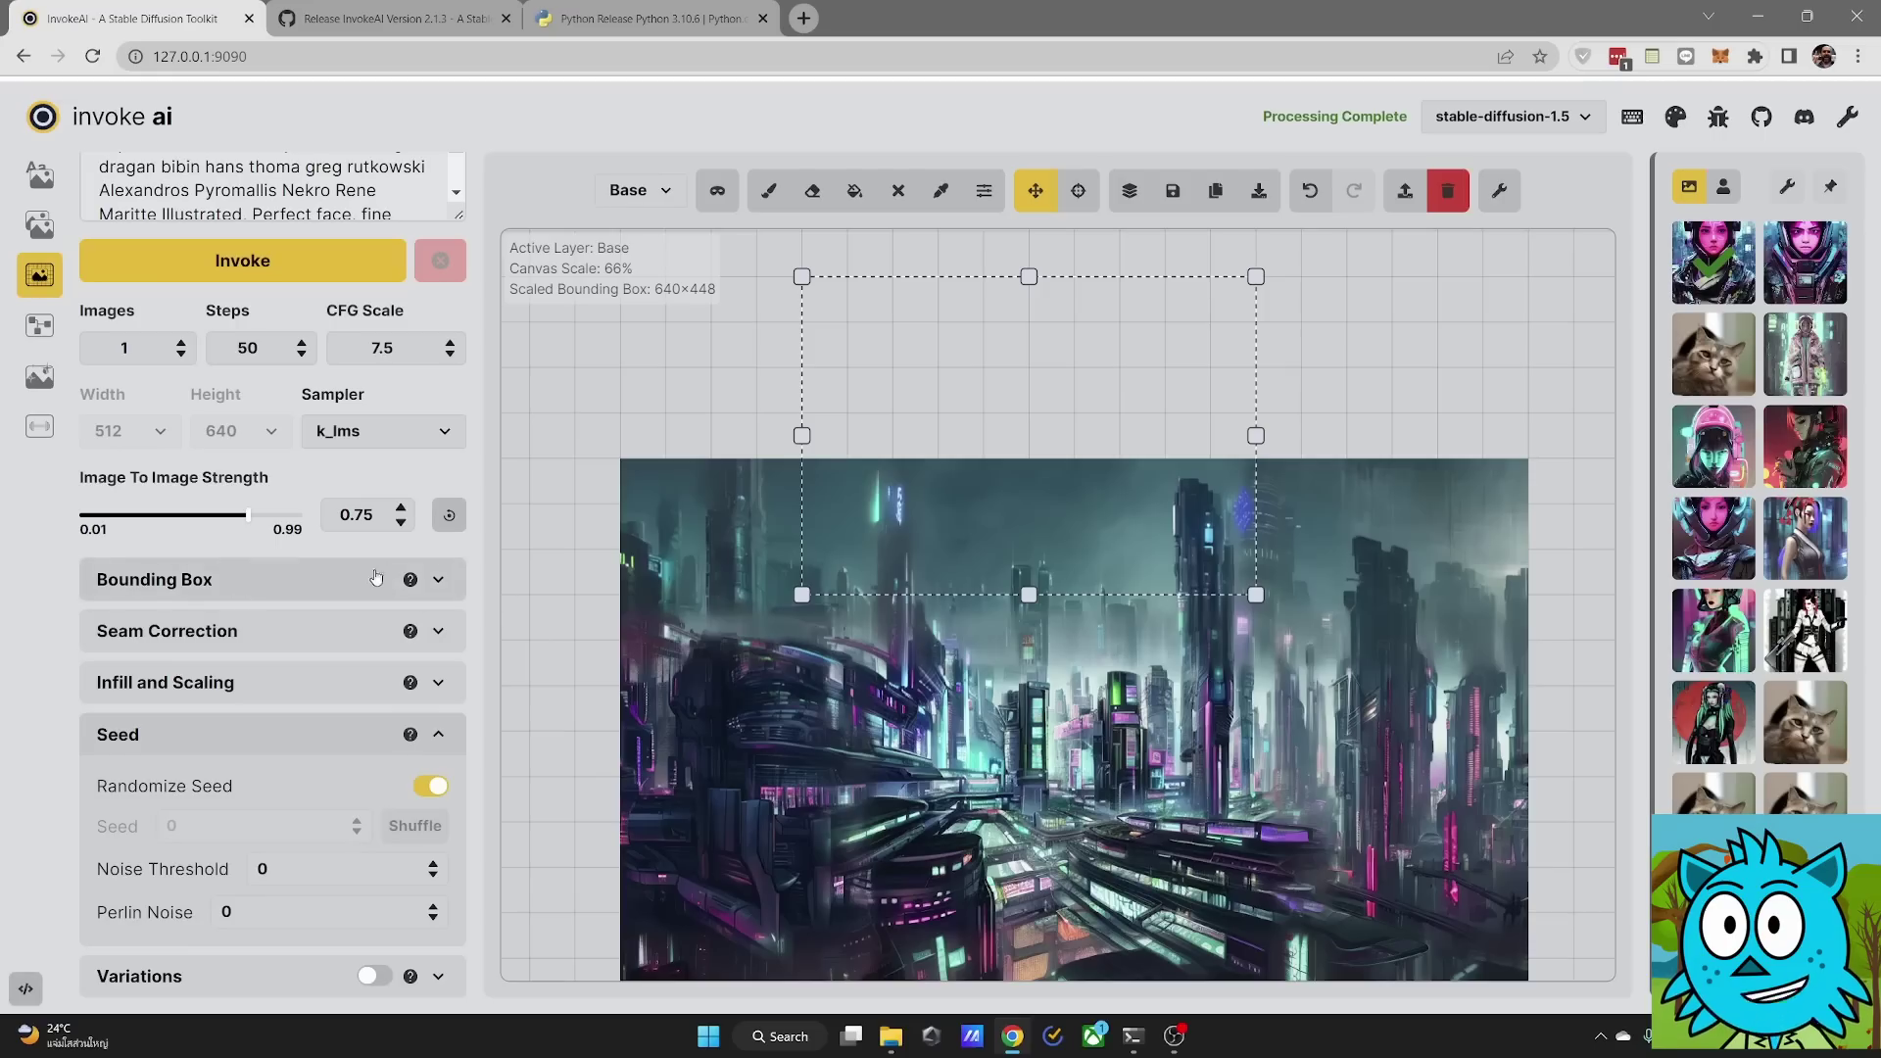
mouse_move(411, 583)
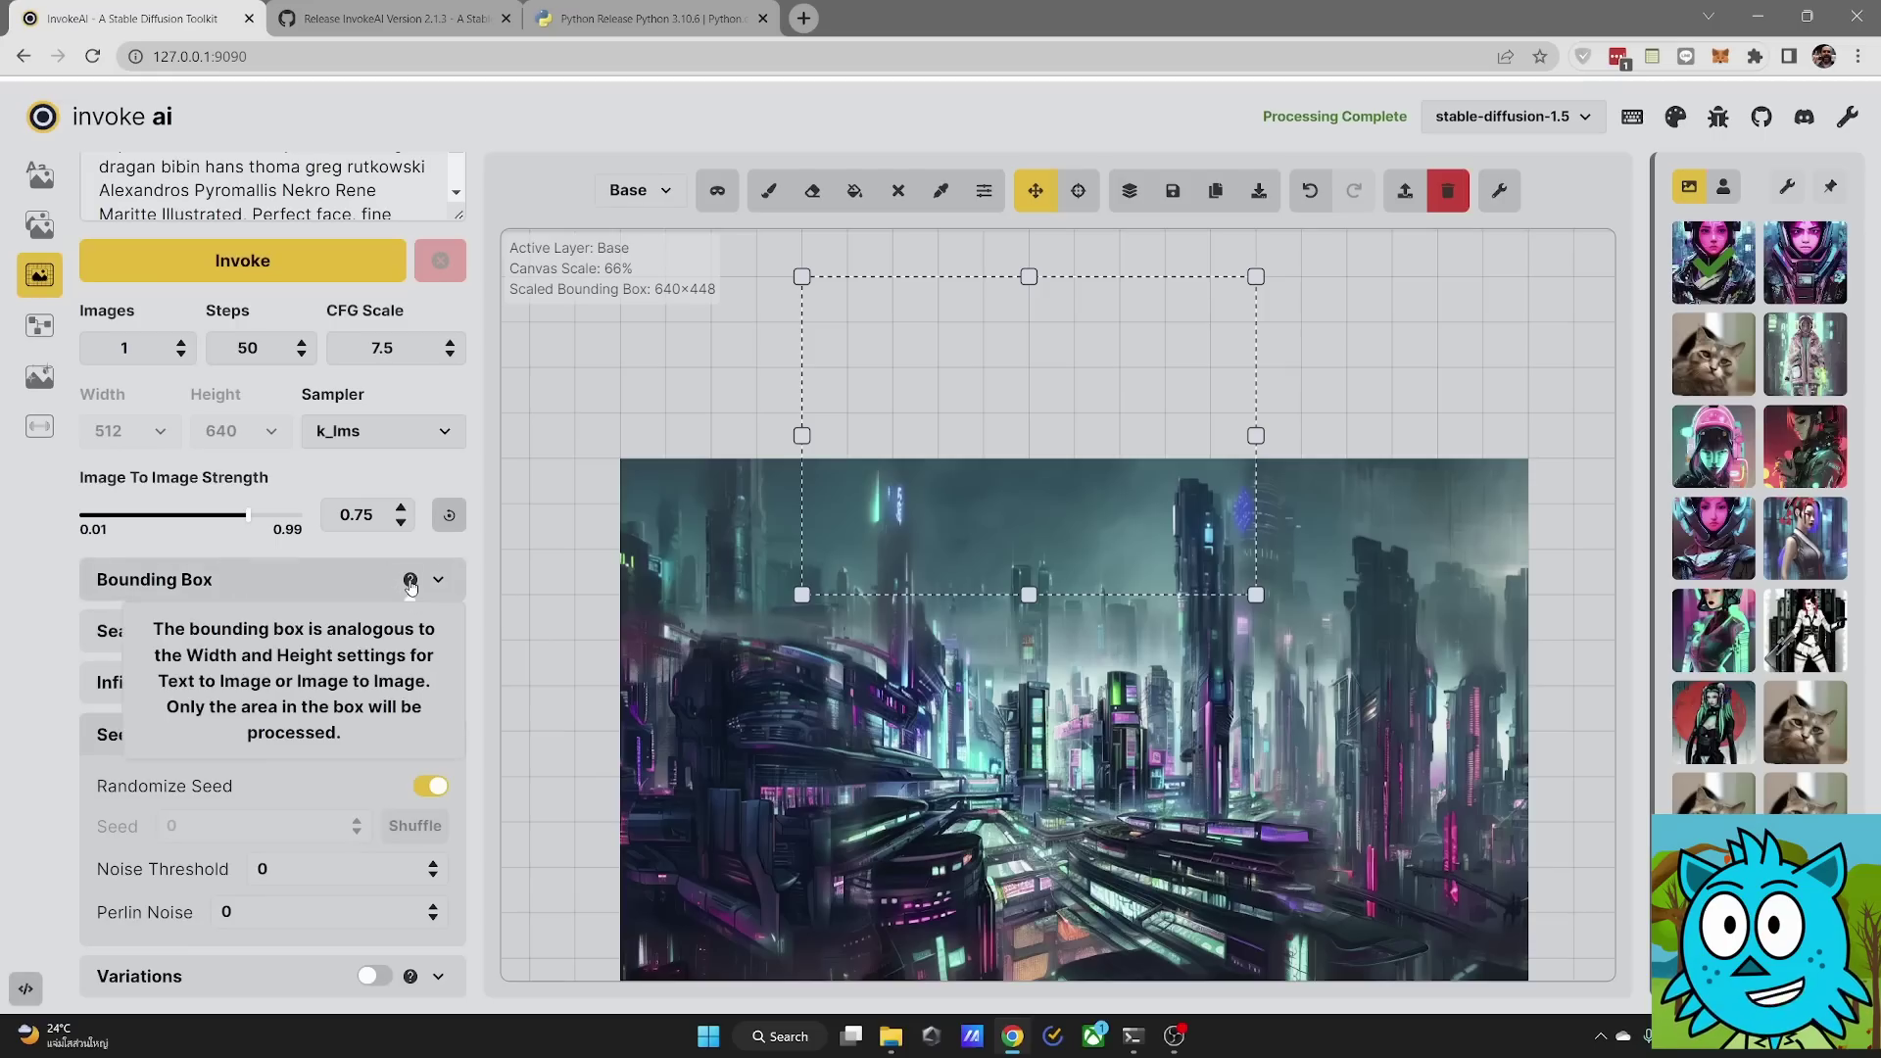
click(294, 586)
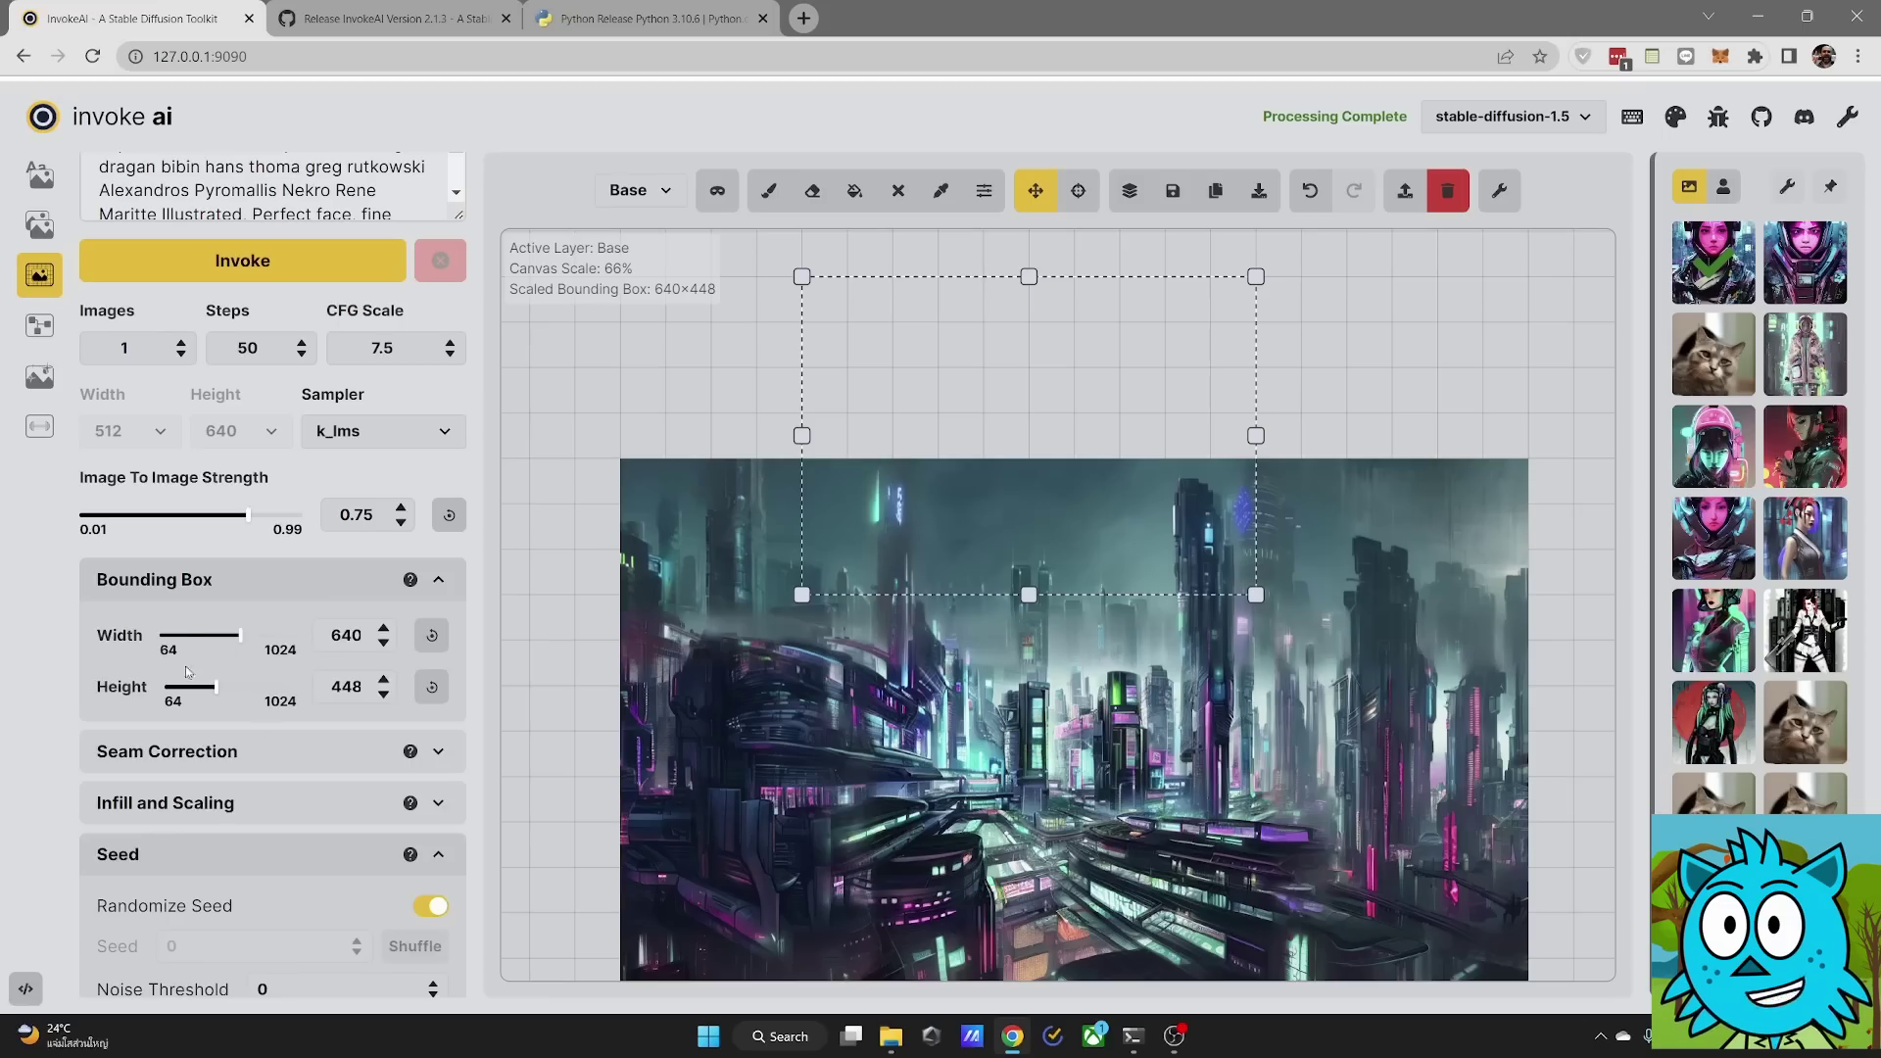
click(286, 588)
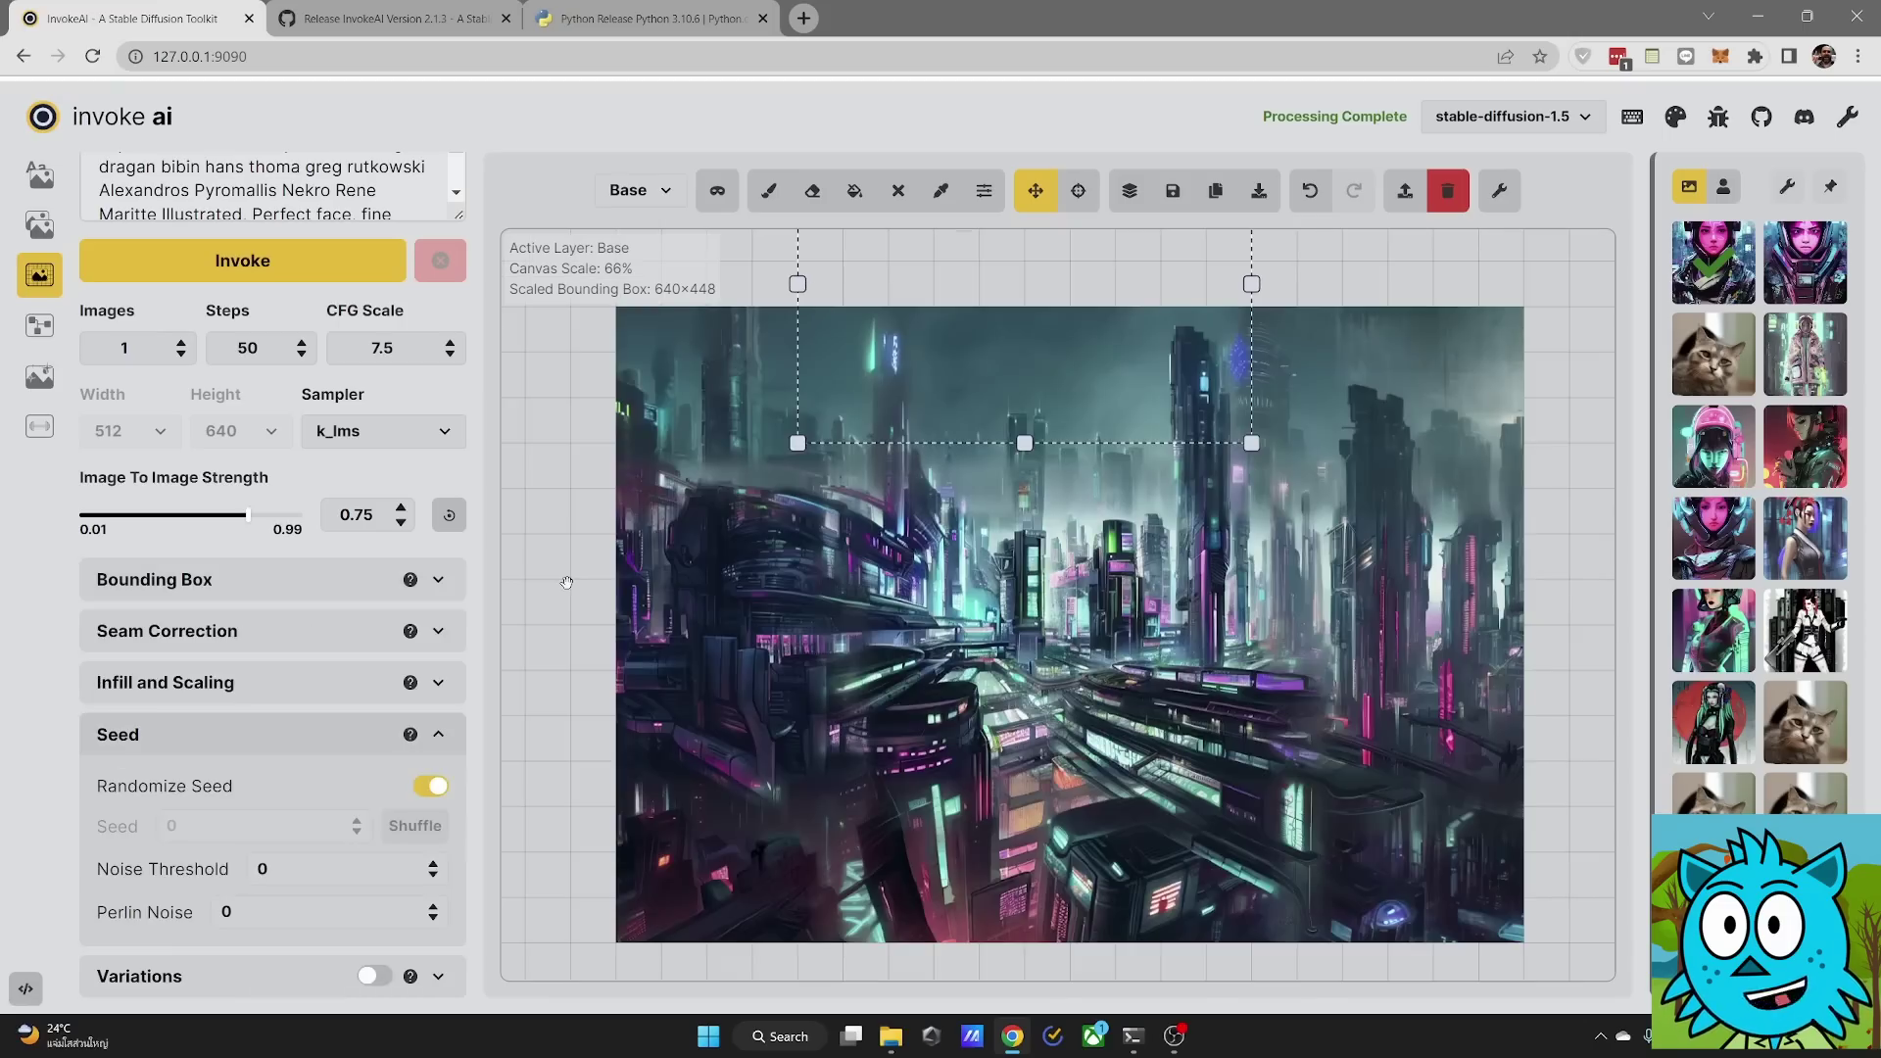